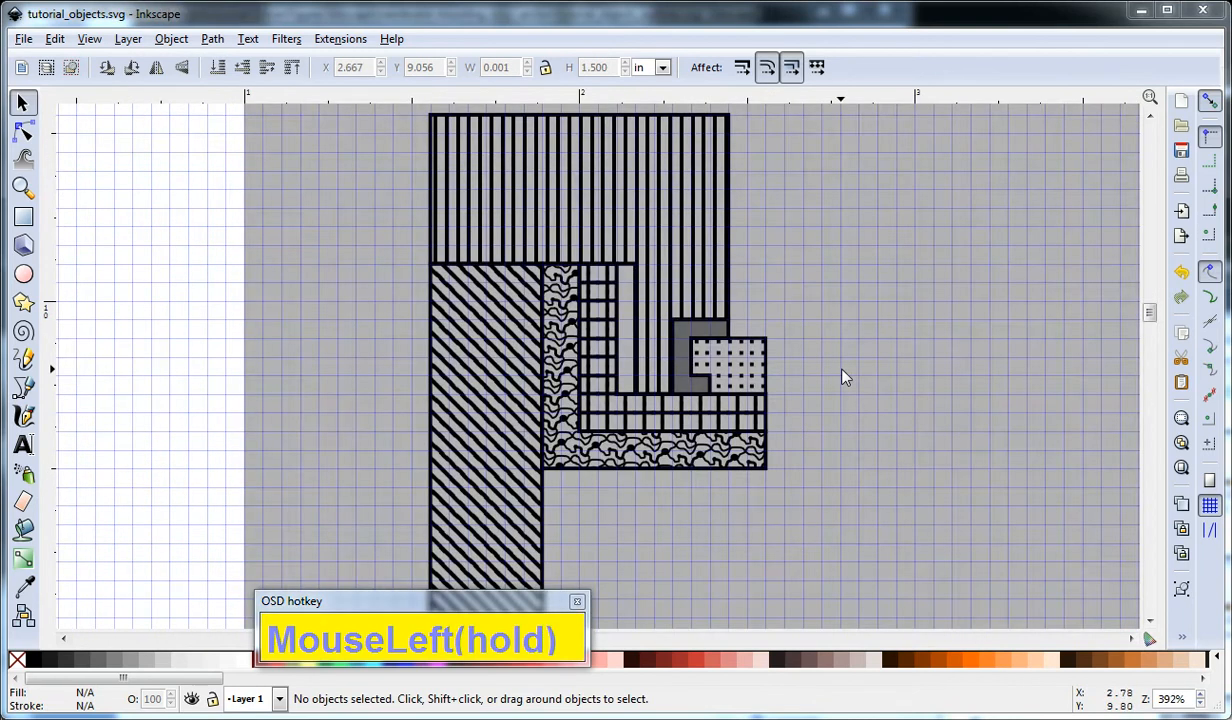
Draw a vertical straight line about 1.5 in long just right of the hatched cross-section with the Bezier tool.
click(843, 377)
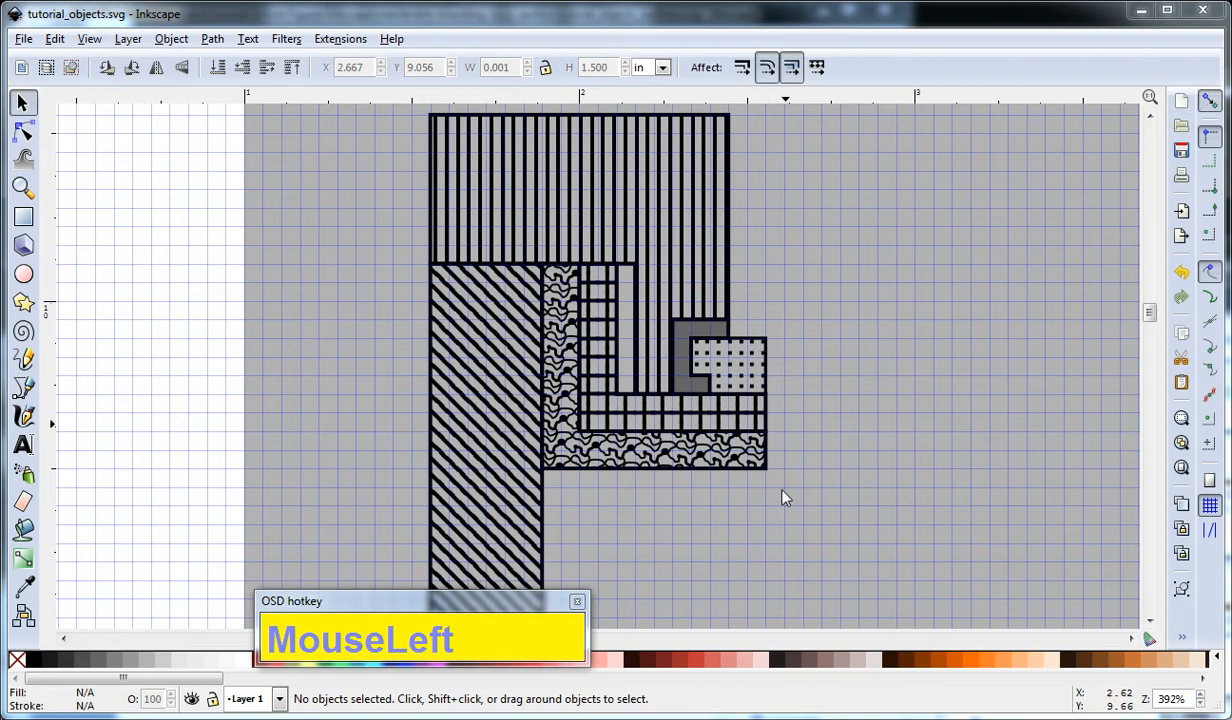
key(b)
drag(841, 420, 886, 393)
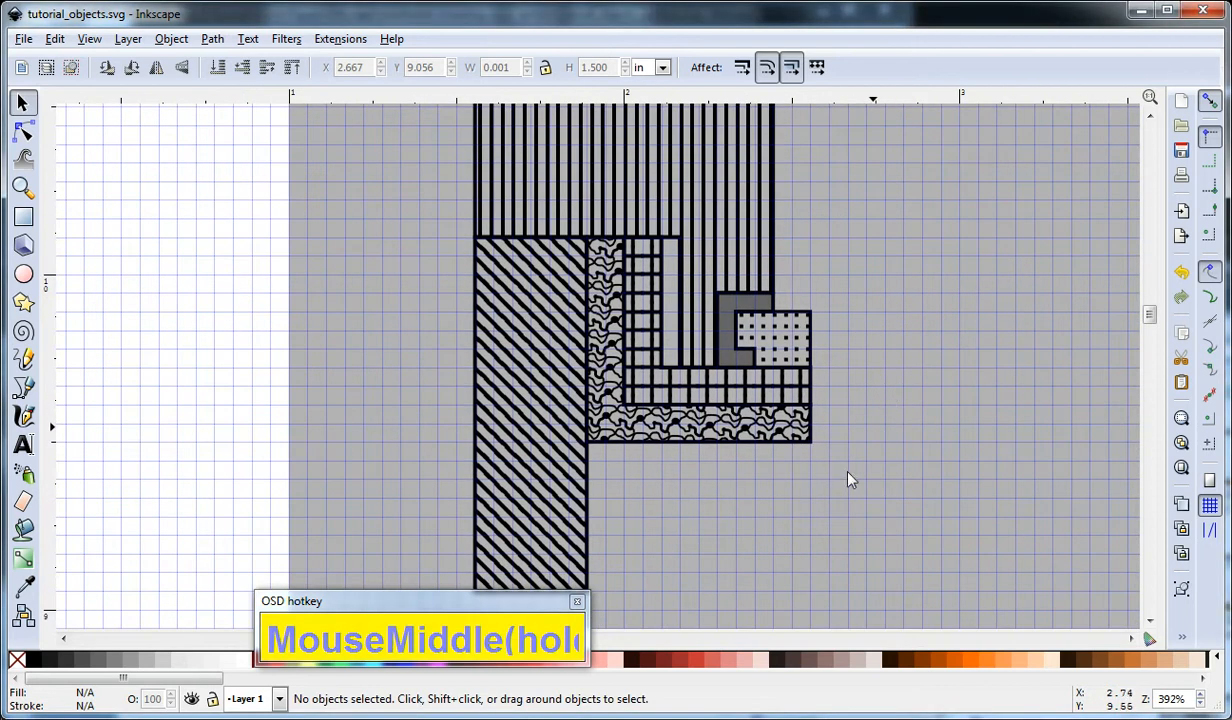
ctrl+scroll(851, 462, down, 1)
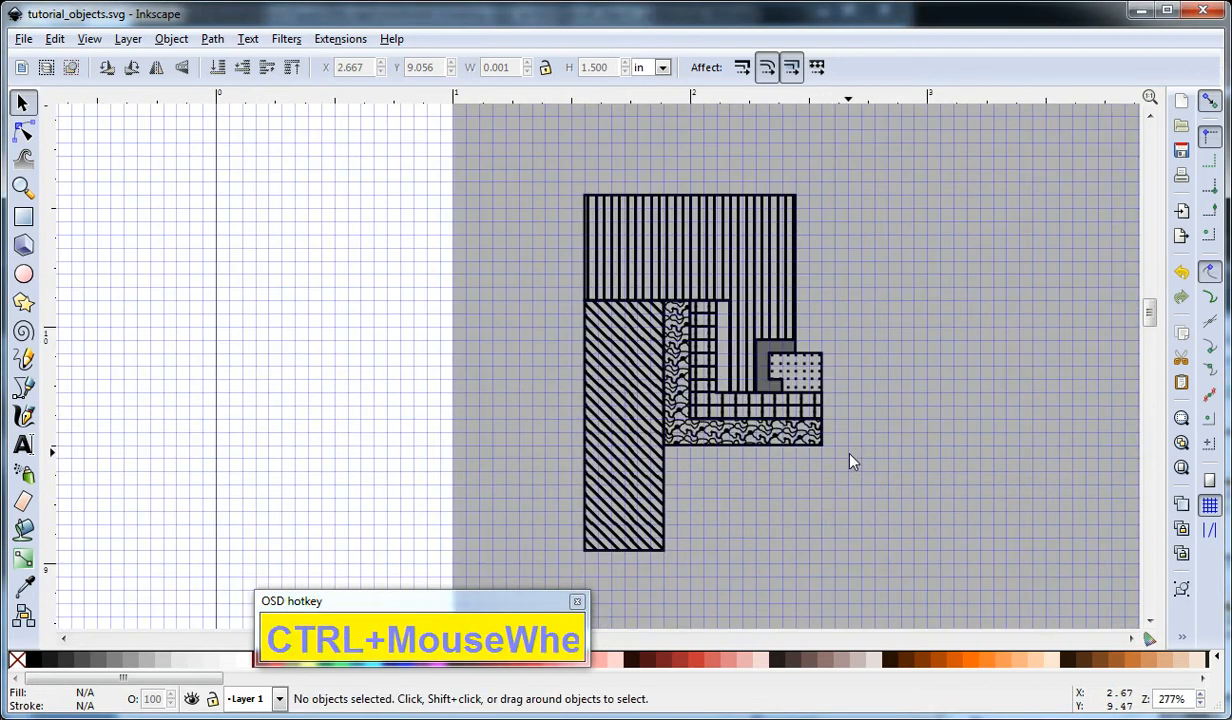
click(850, 560)
key(b)
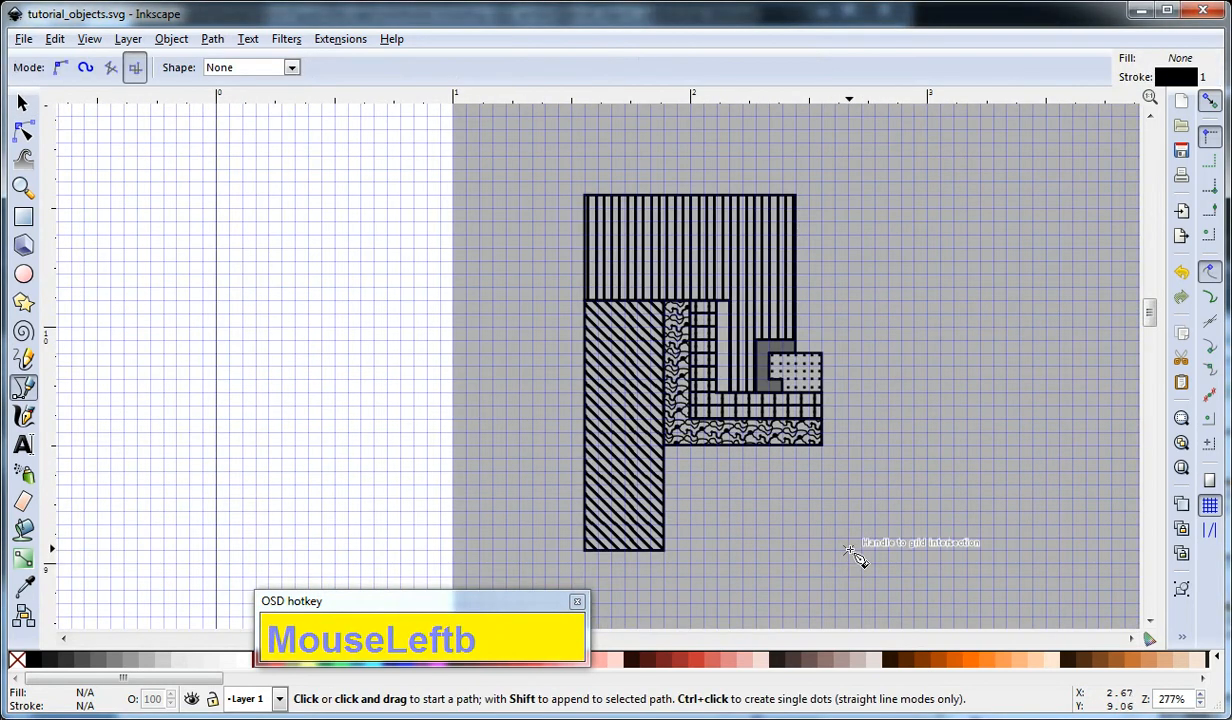
click(848, 549)
click(848, 198)
right_click(848, 205)
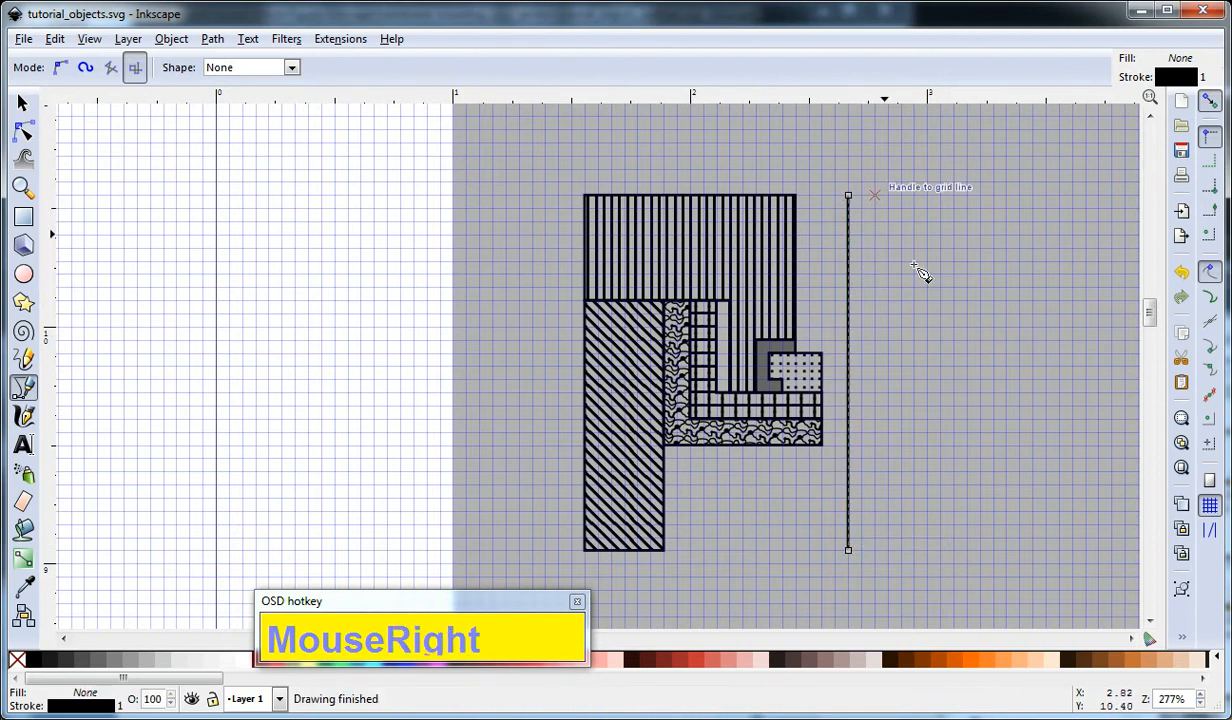
Give the vertical line a dash-dot stroke pattern, then deselect it and close the Fill and Stroke settings.
ctrl+scroll(897, 316, up, 1)
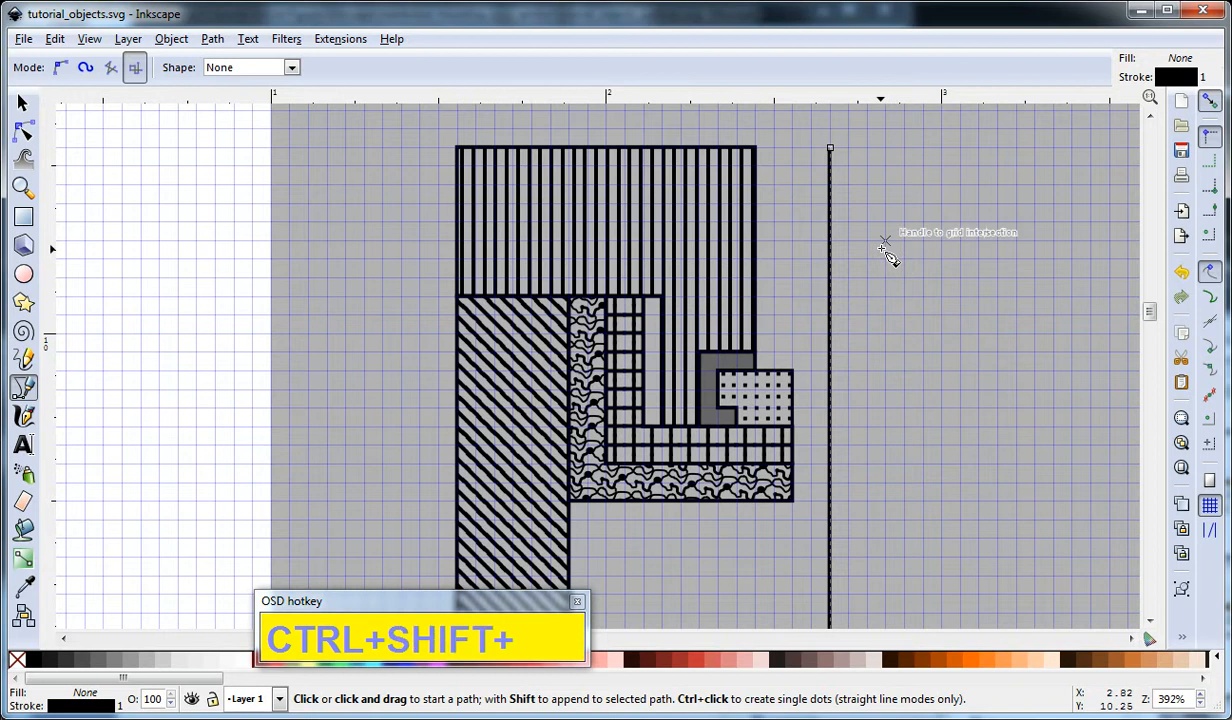
key(ctrl+shift+f)
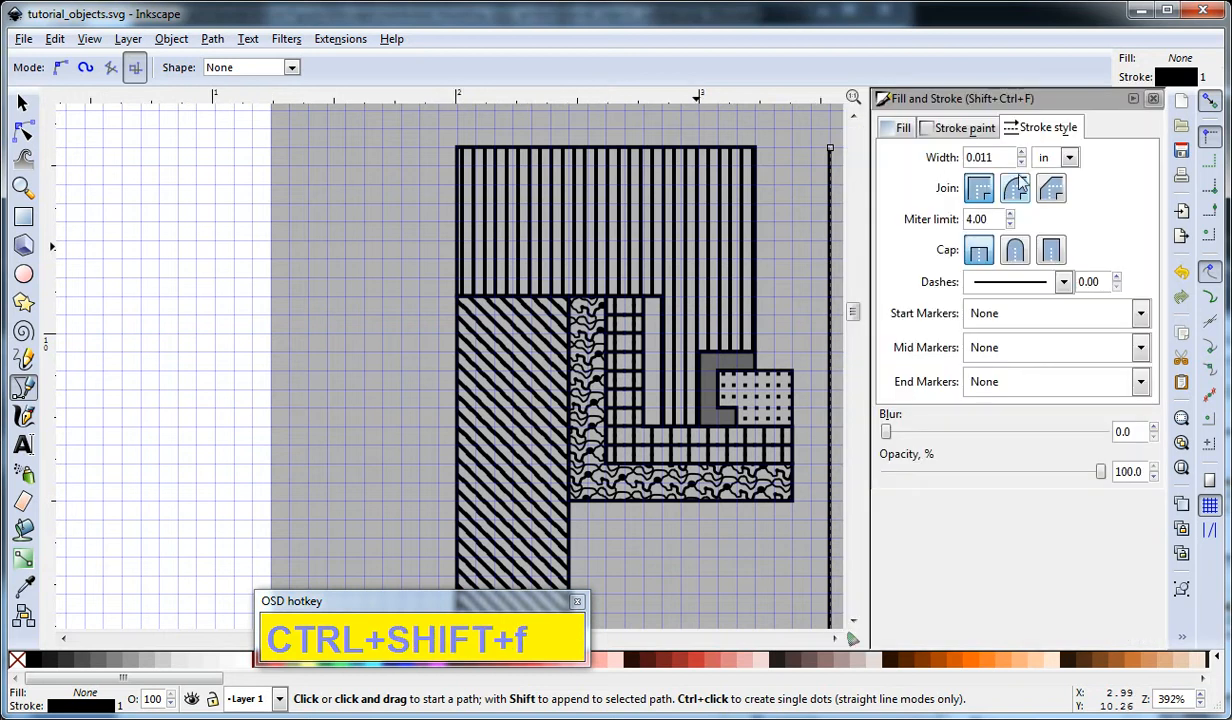
click(1047, 284)
click(1063, 282)
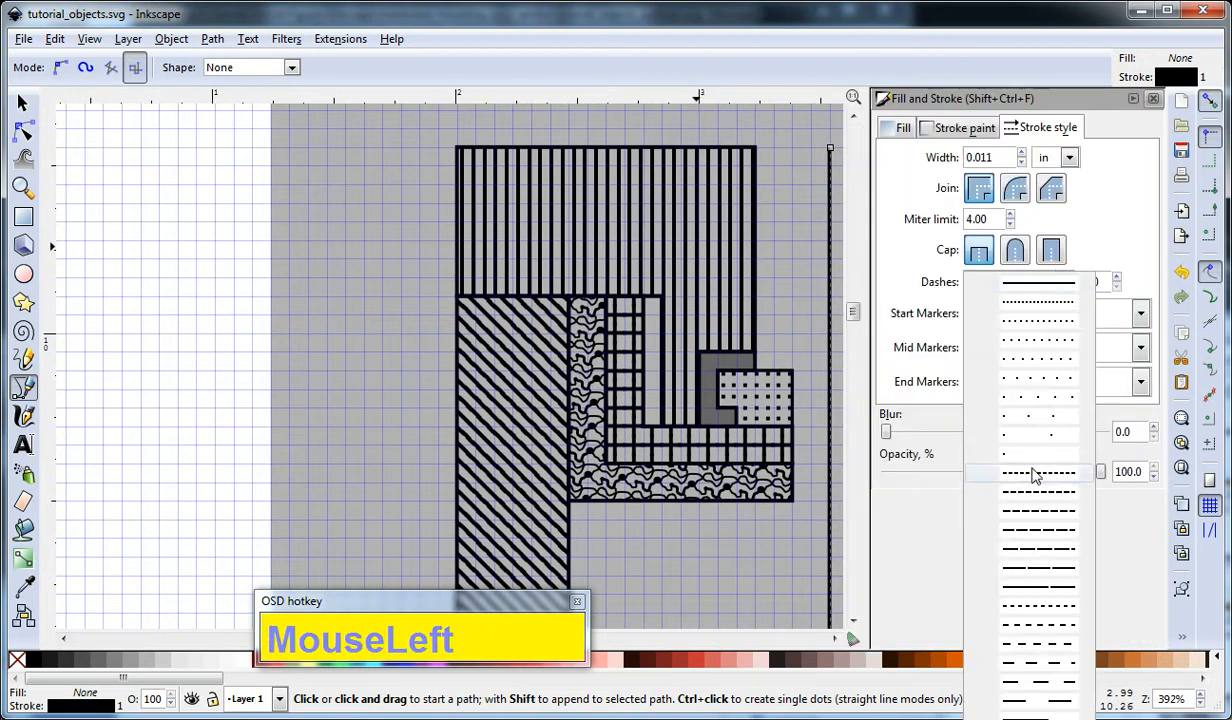
scroll(1031, 592, down, 1)
click(1035, 605)
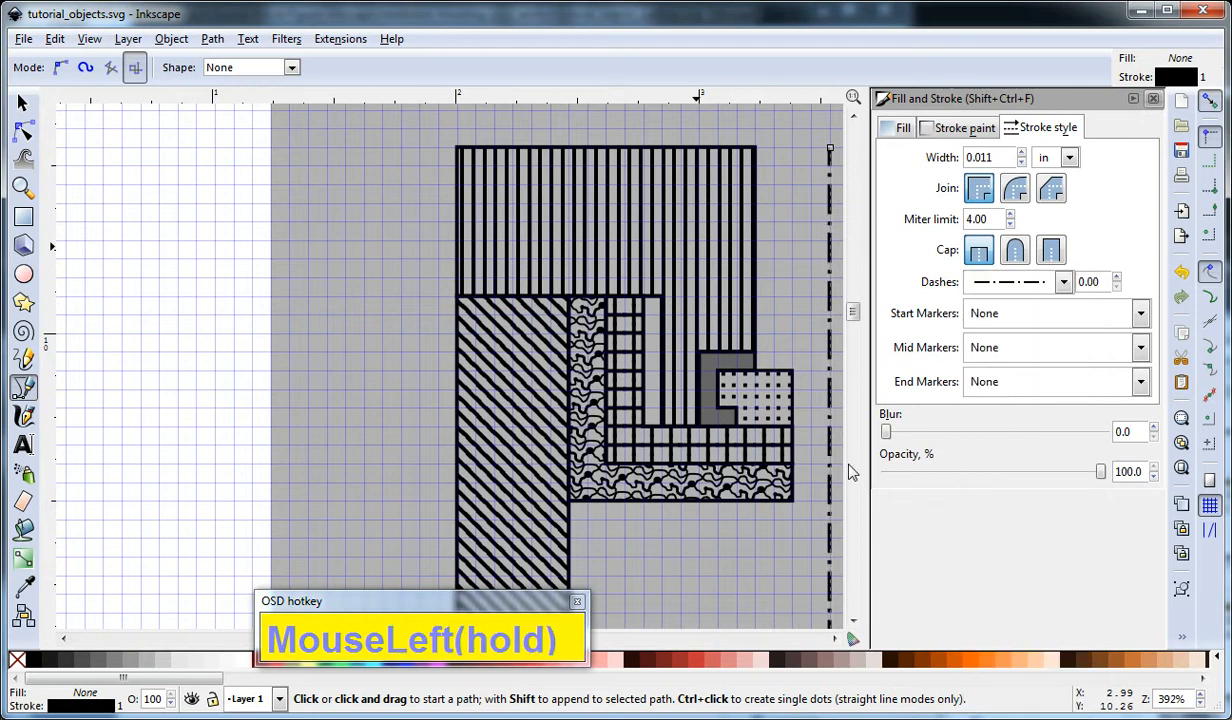
key(space)
click(801, 289)
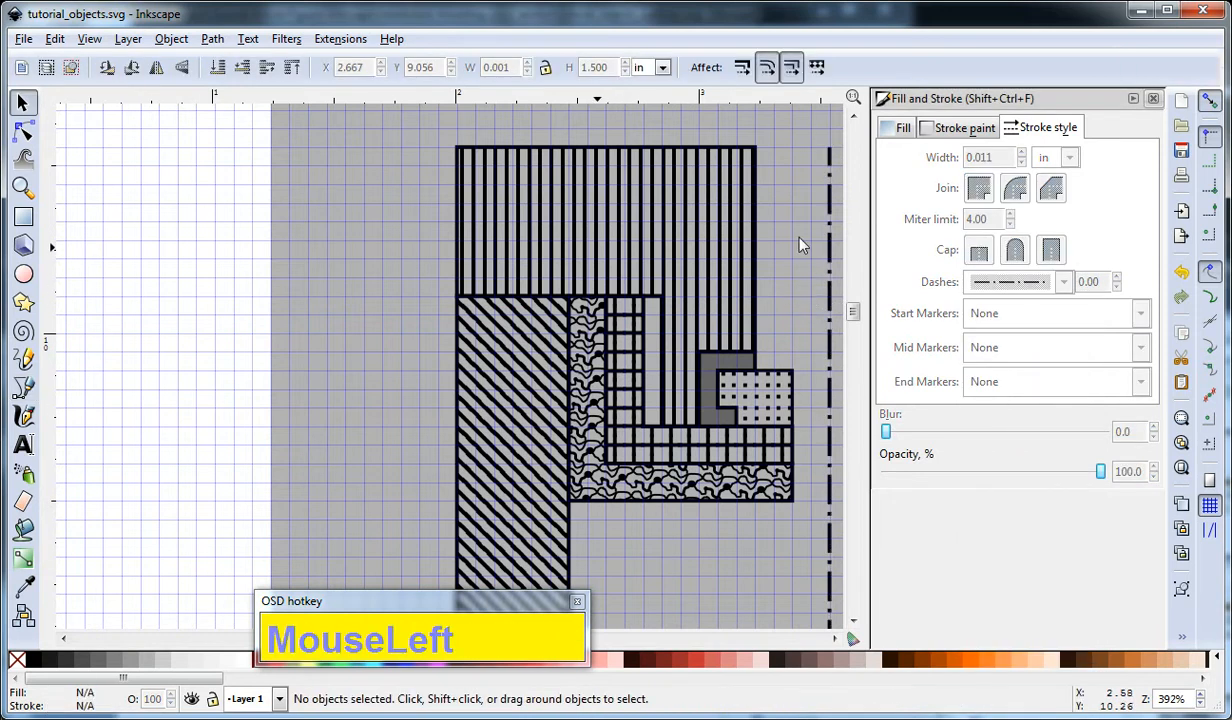
click(1153, 99)
Convert the dotted-pattern rectangle to a path and deselect it.
drag(878, 398, 914, 356)
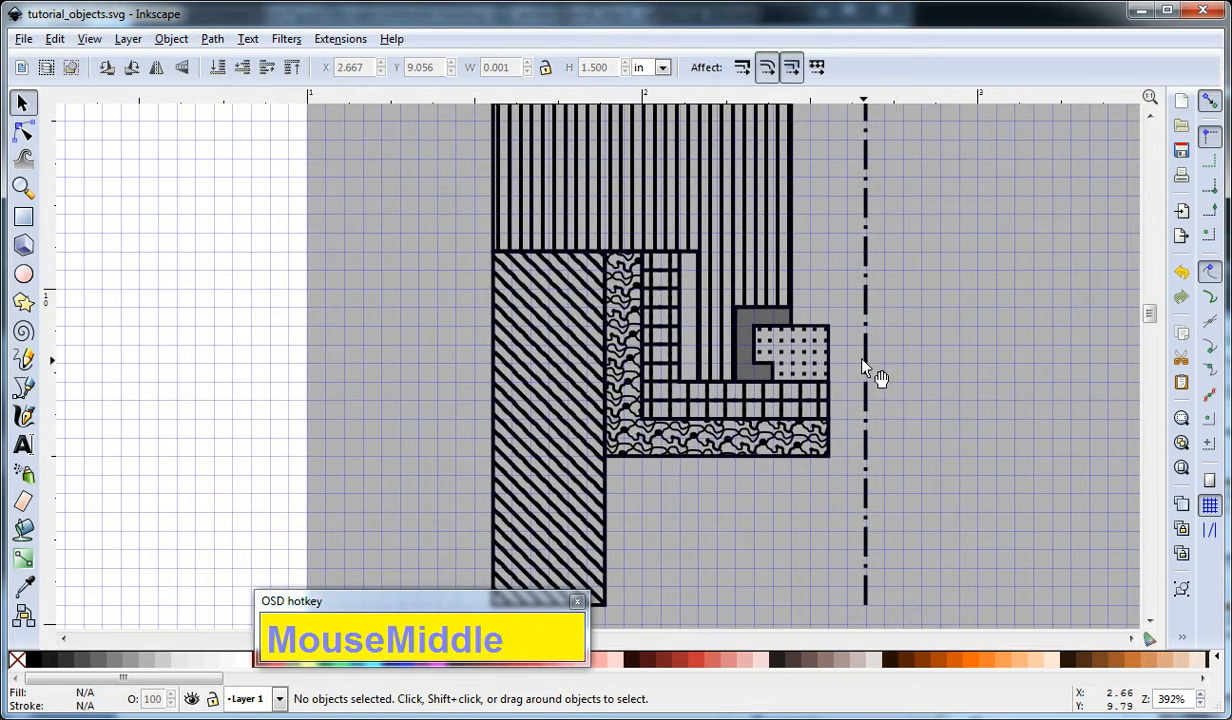
click(829, 347)
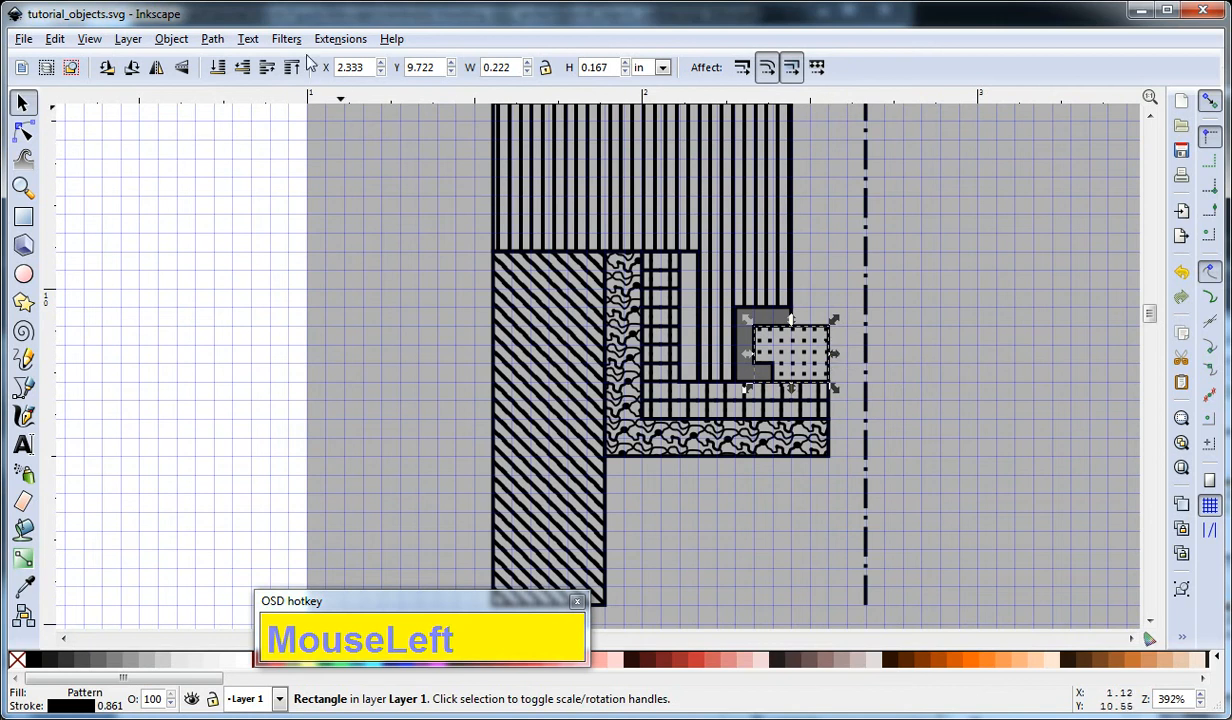
click(212, 39)
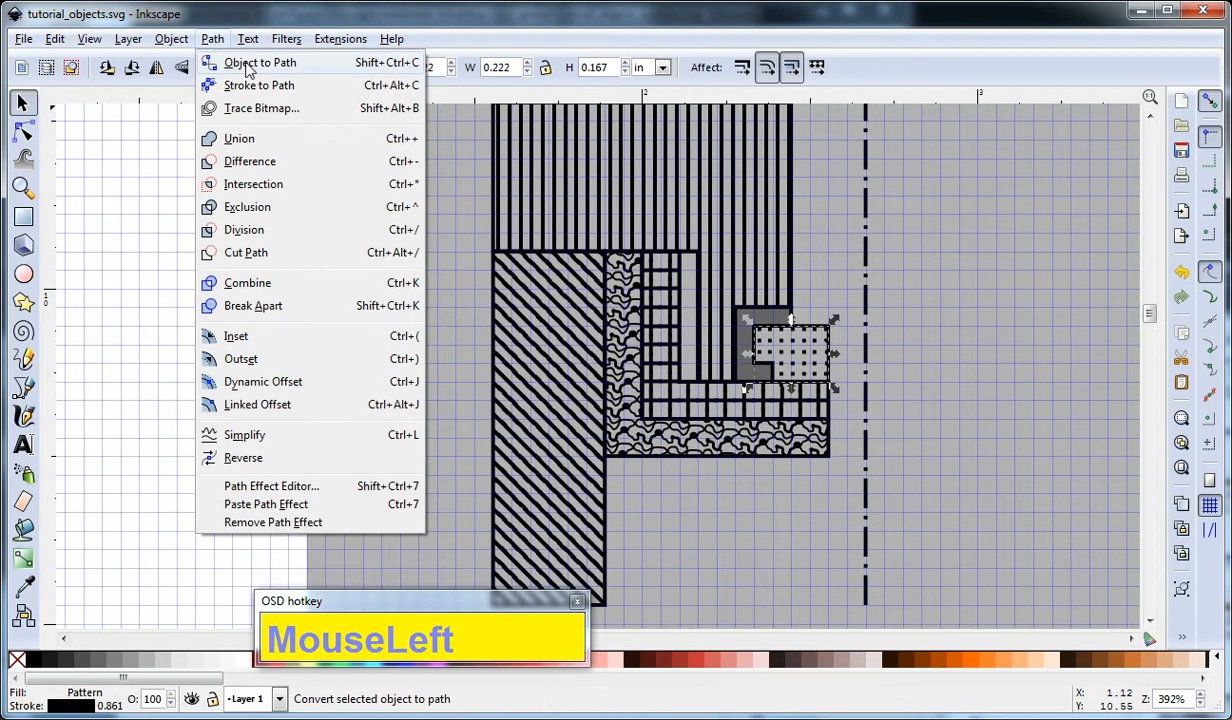
click(246, 62)
click(943, 346)
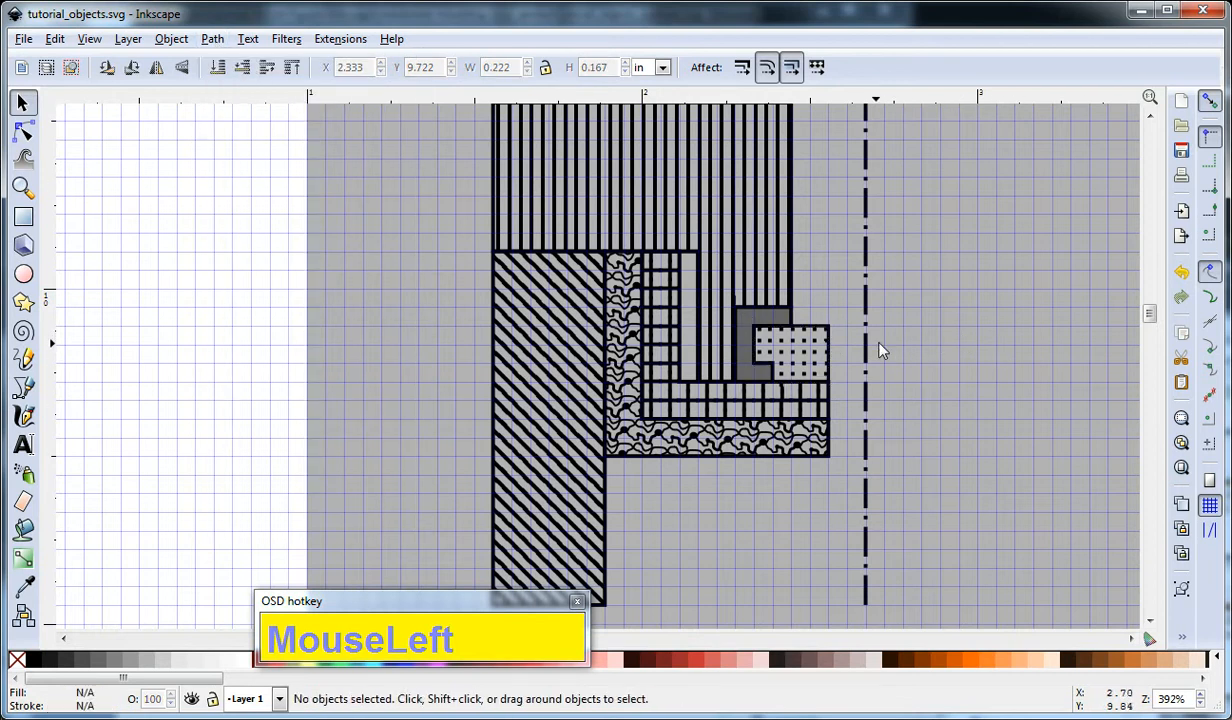
Check the object type of the dotted shape, the grid-hatched L-shape and the diagonally hatched rectangle.
click(832, 349)
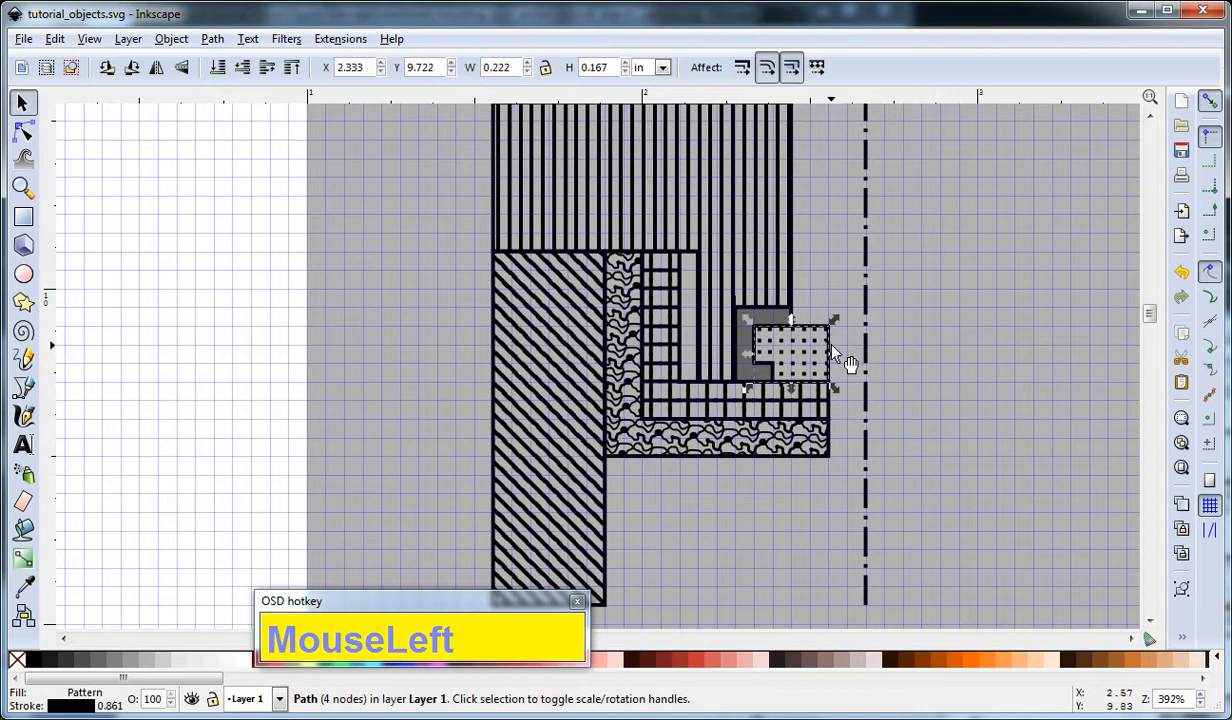
click(861, 420)
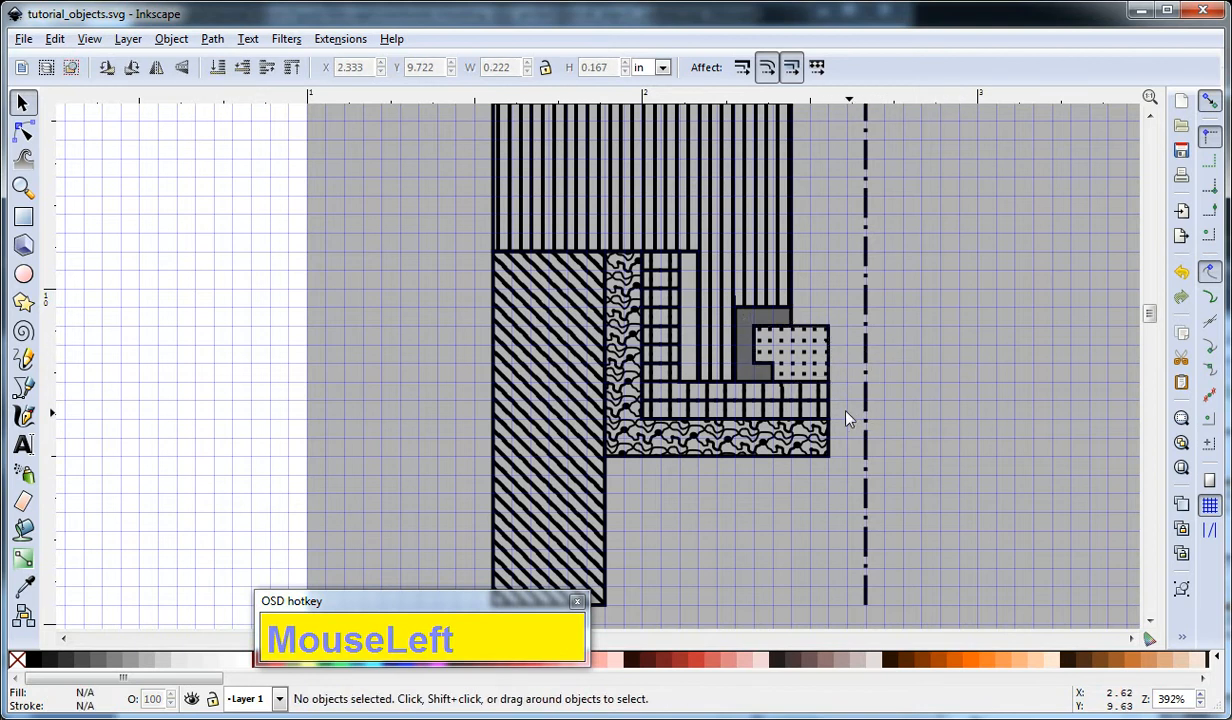
click(831, 406)
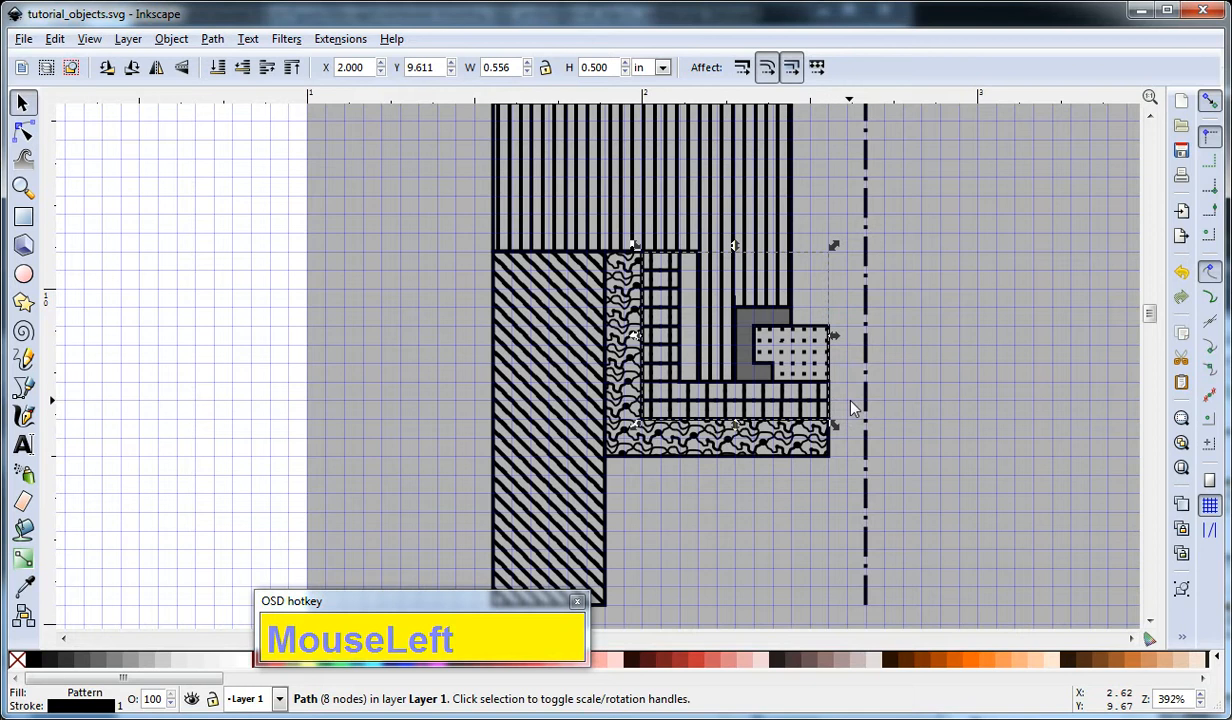
click(891, 383)
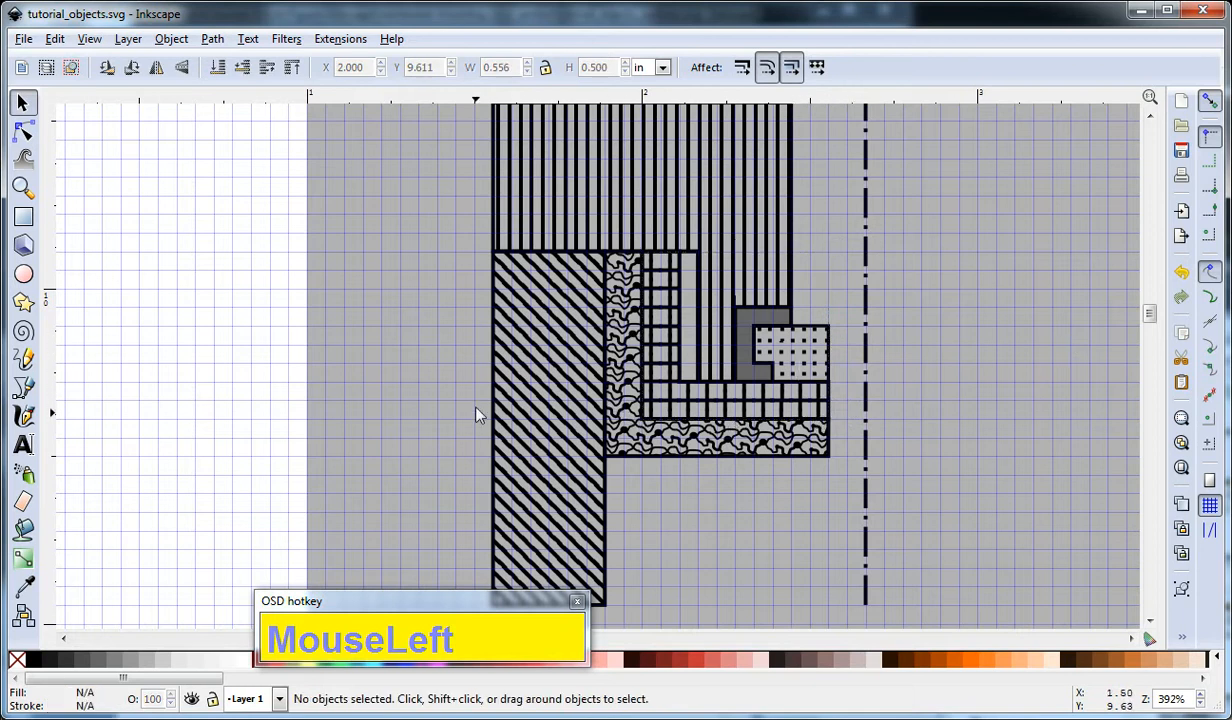
click(503, 402)
key(F2)
drag(737, 517, 860, 495)
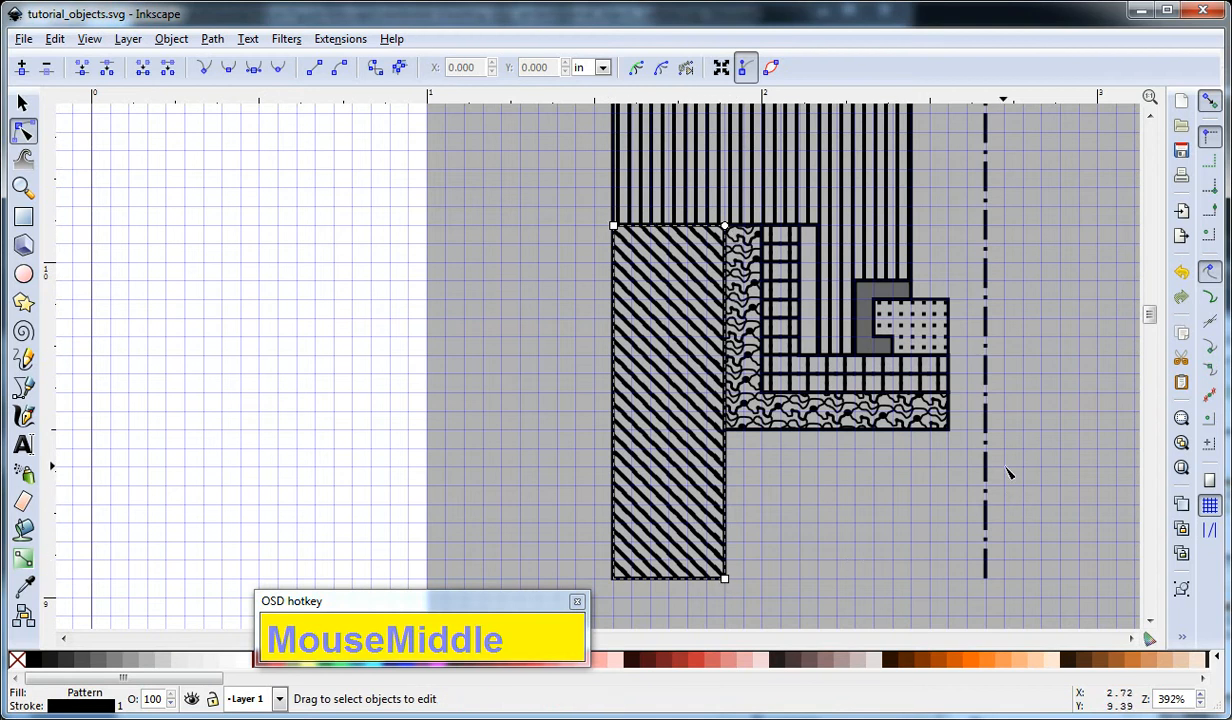
key(F1)
drag(1022, 391, 988, 412)
click(922, 331)
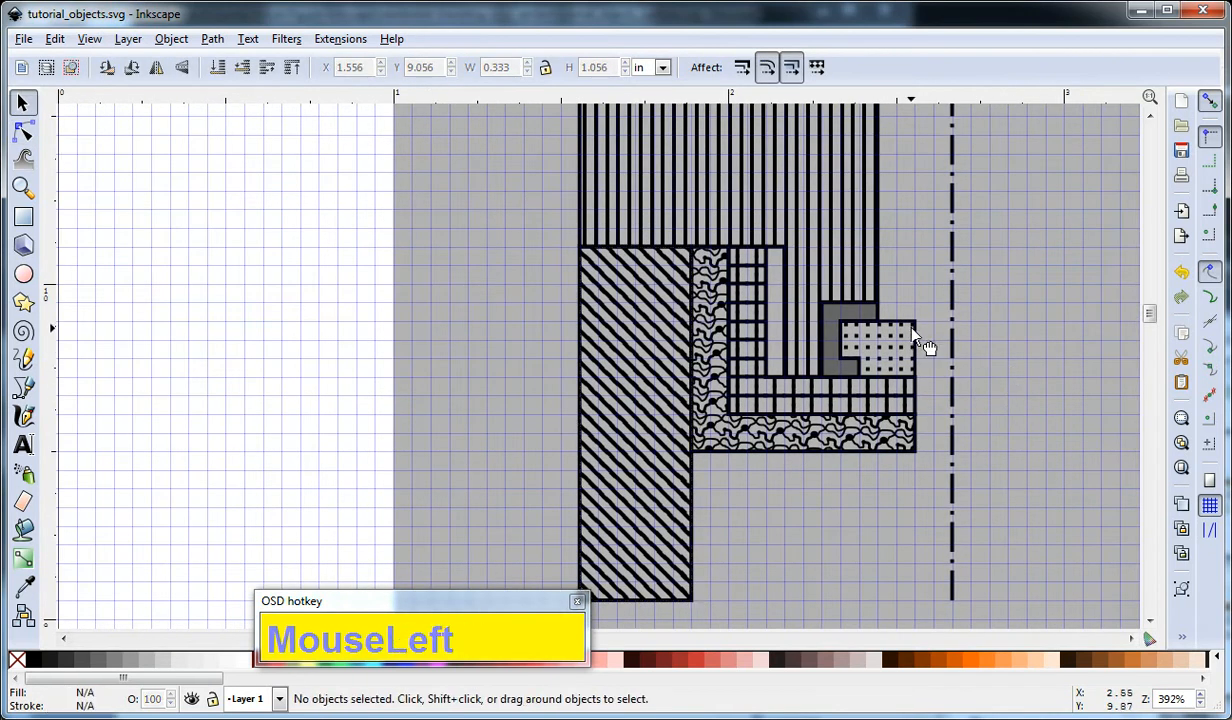
Delete the segment between the two right-hand nodes of the dotted shape, leaving its outline open towards the dash-dot line.
click(912, 331)
key(F2)
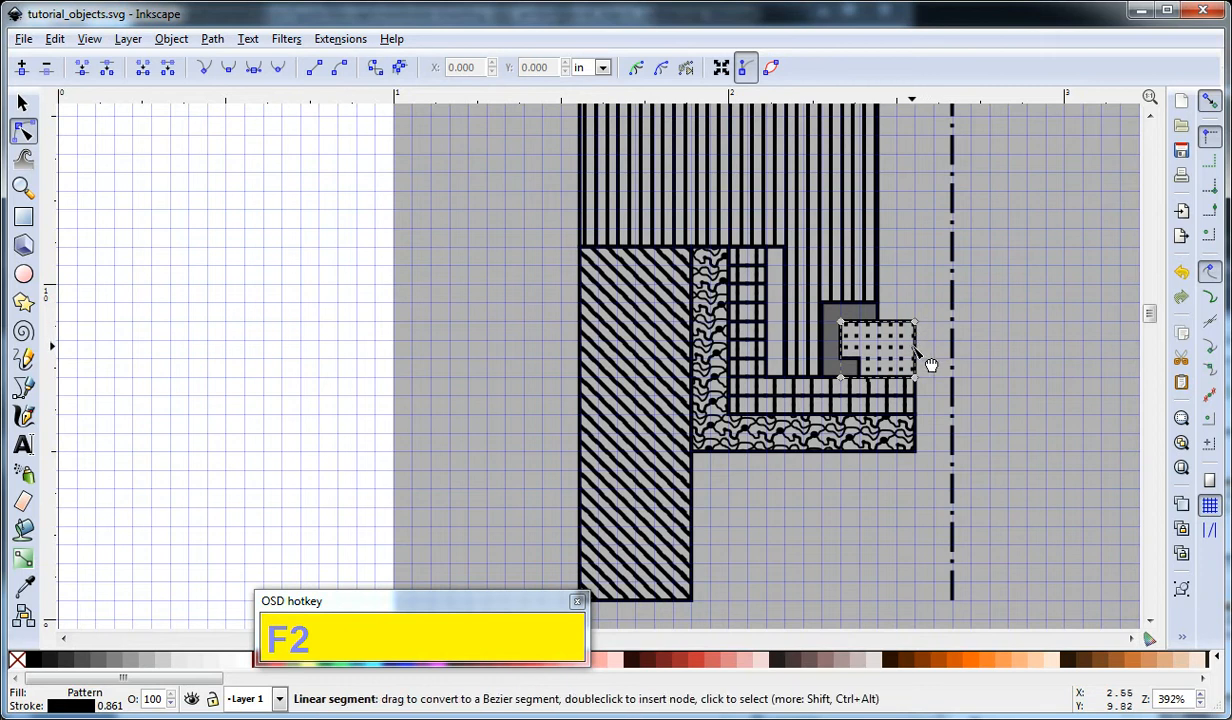
click(914, 351)
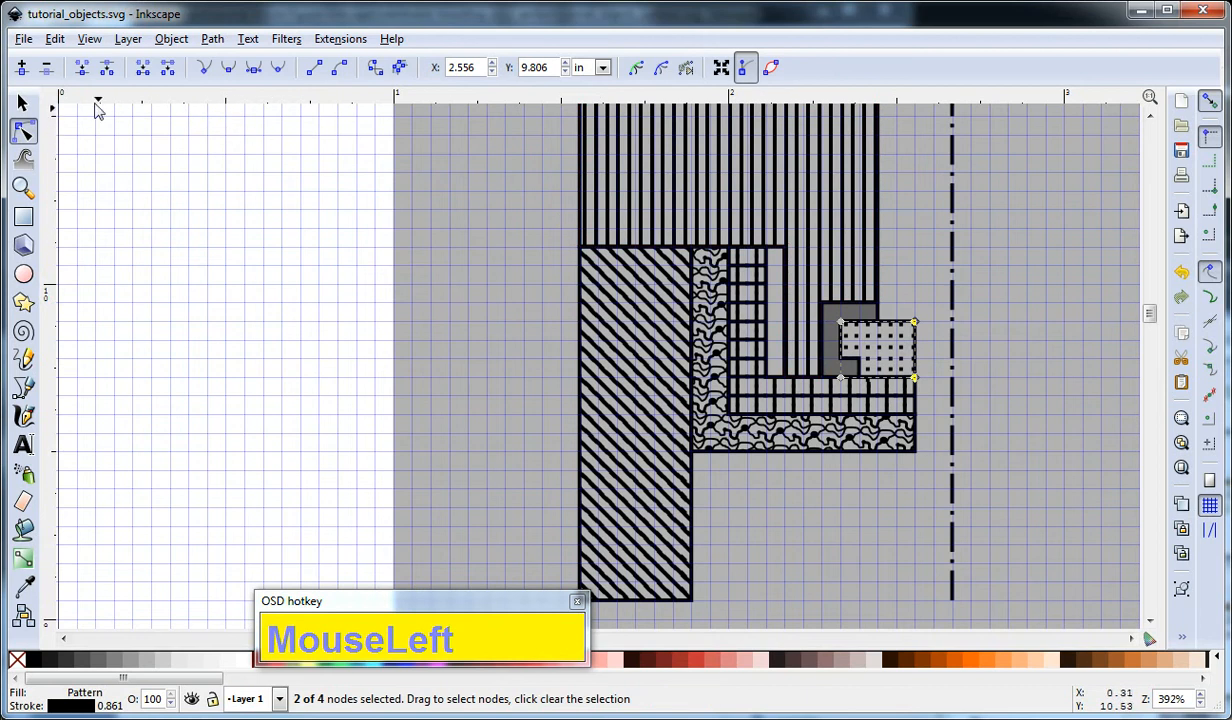
click(167, 80)
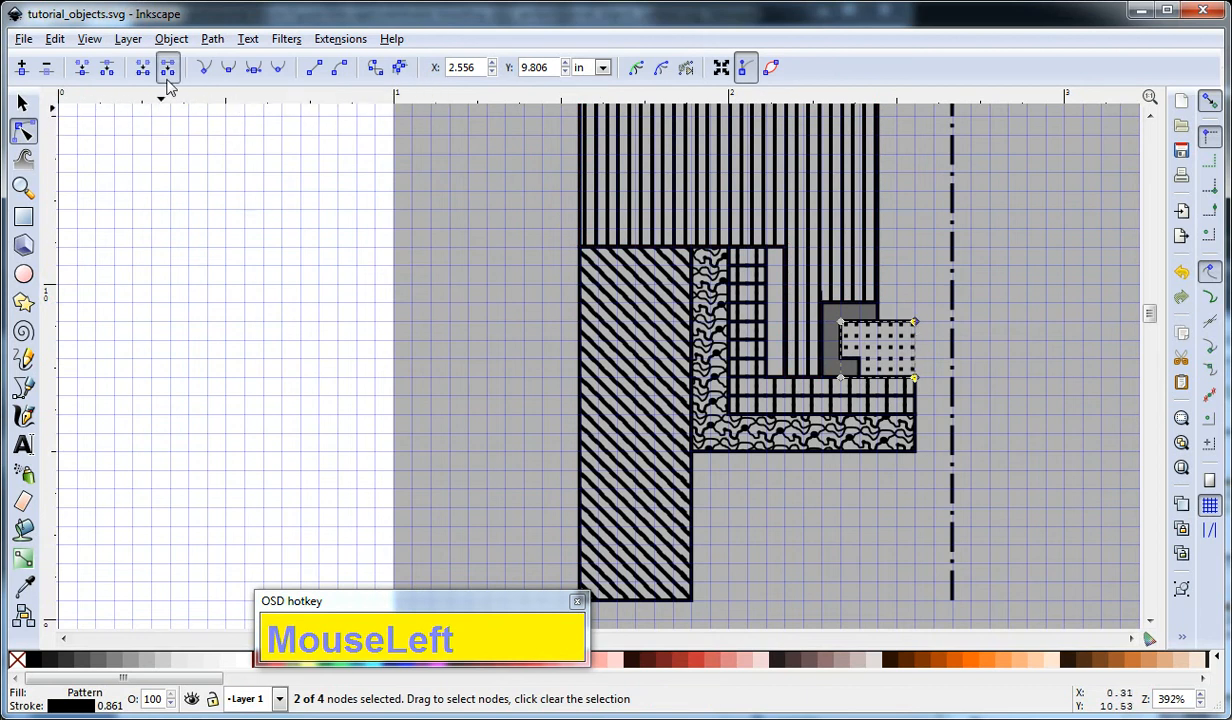
key(F1)
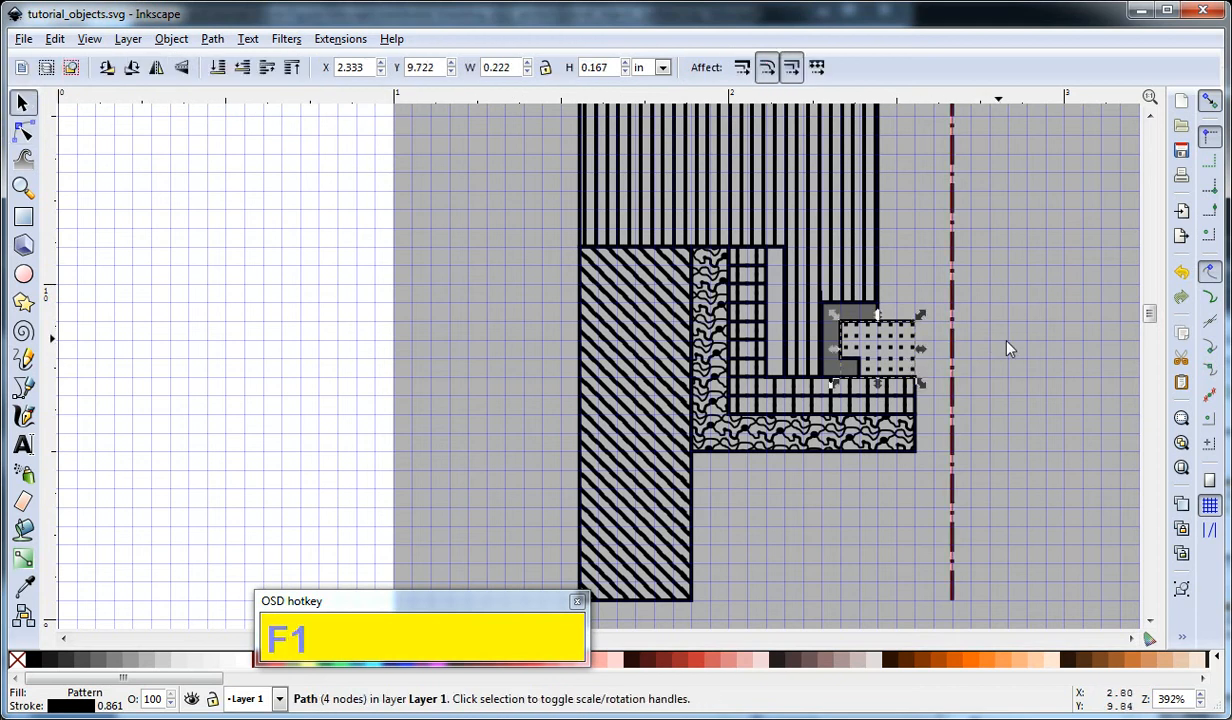
click(975, 390)
Apply Object to Path to the grid-hatched and wavy-patterned L-shapes, and open the wavy one for node editing.
click(917, 397)
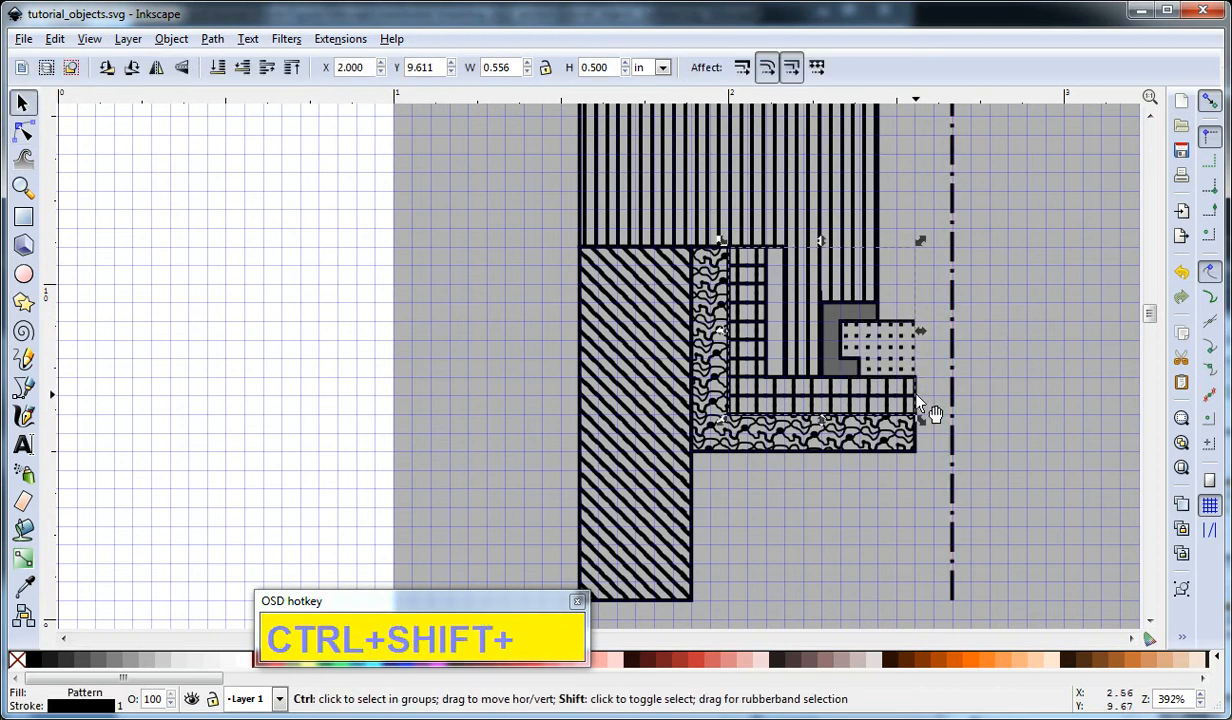
key(ctrl+shift+c)
click(887, 434)
key(ctrl+shift+c)
key(F2)
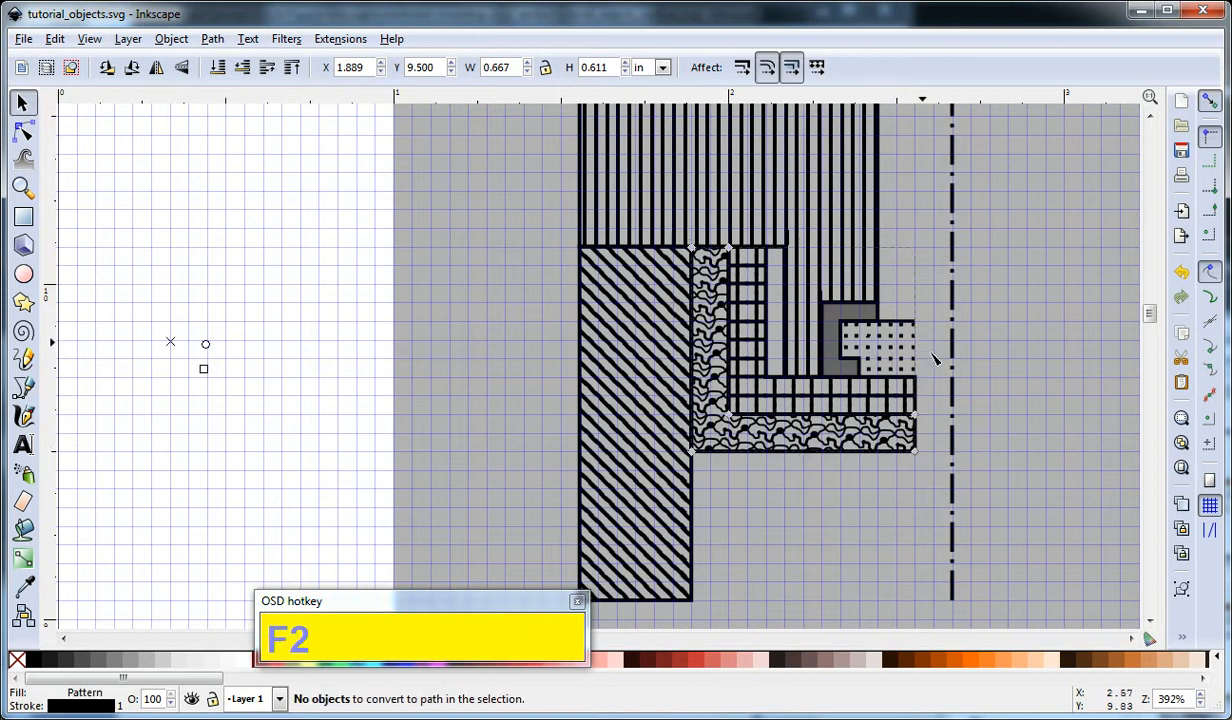
Try to remove the right end edge of the wavy-patterned L-shape by deleting its two end nodes.
click(927, 455)
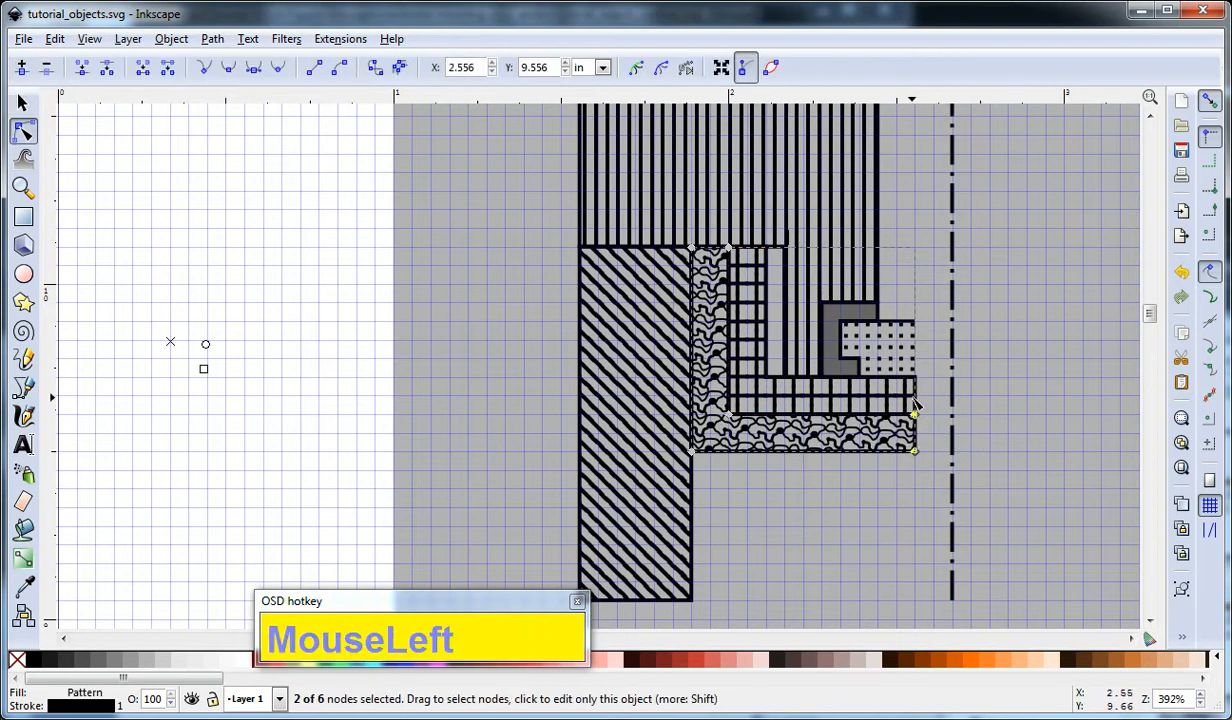
key(End)
key(ctrl+z)
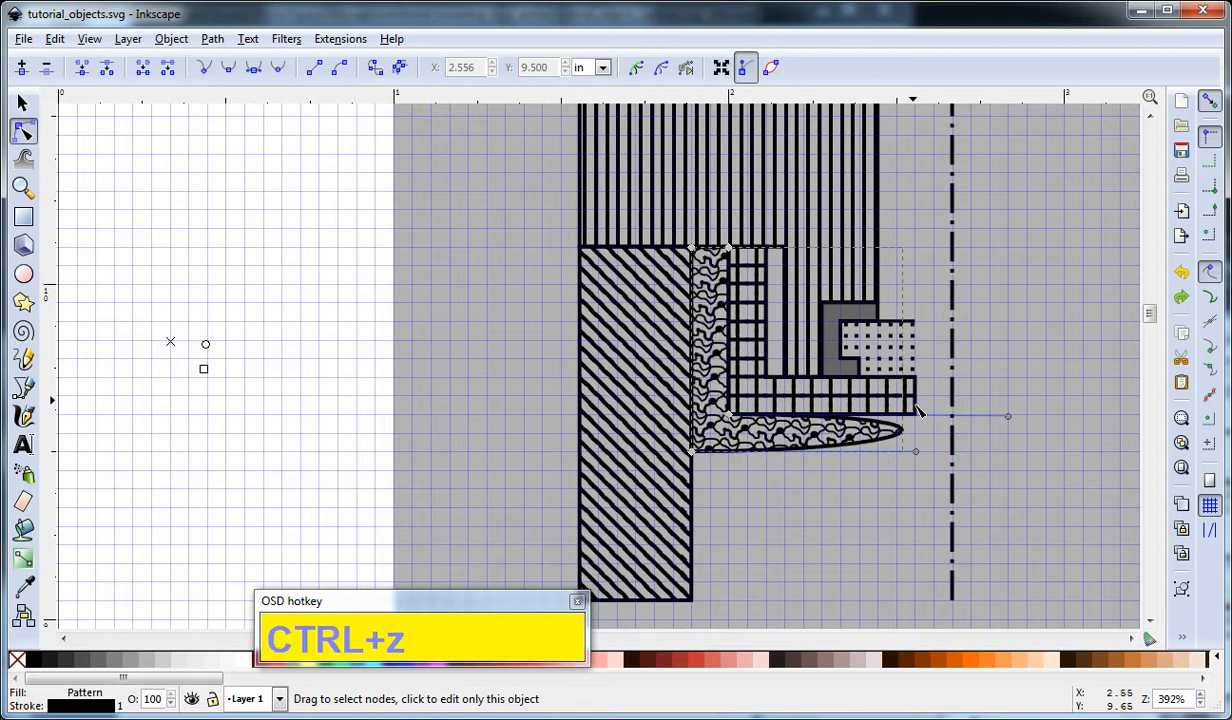
key(ctrl+z)
click(931, 456)
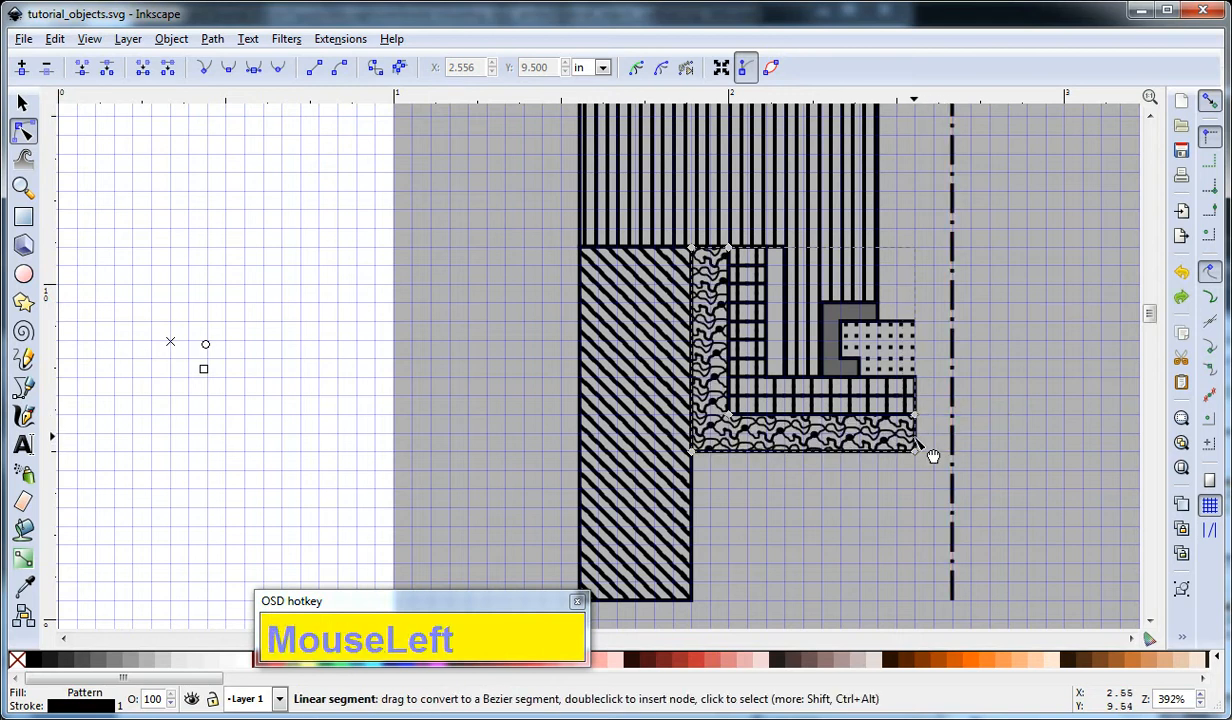
key(Delete)
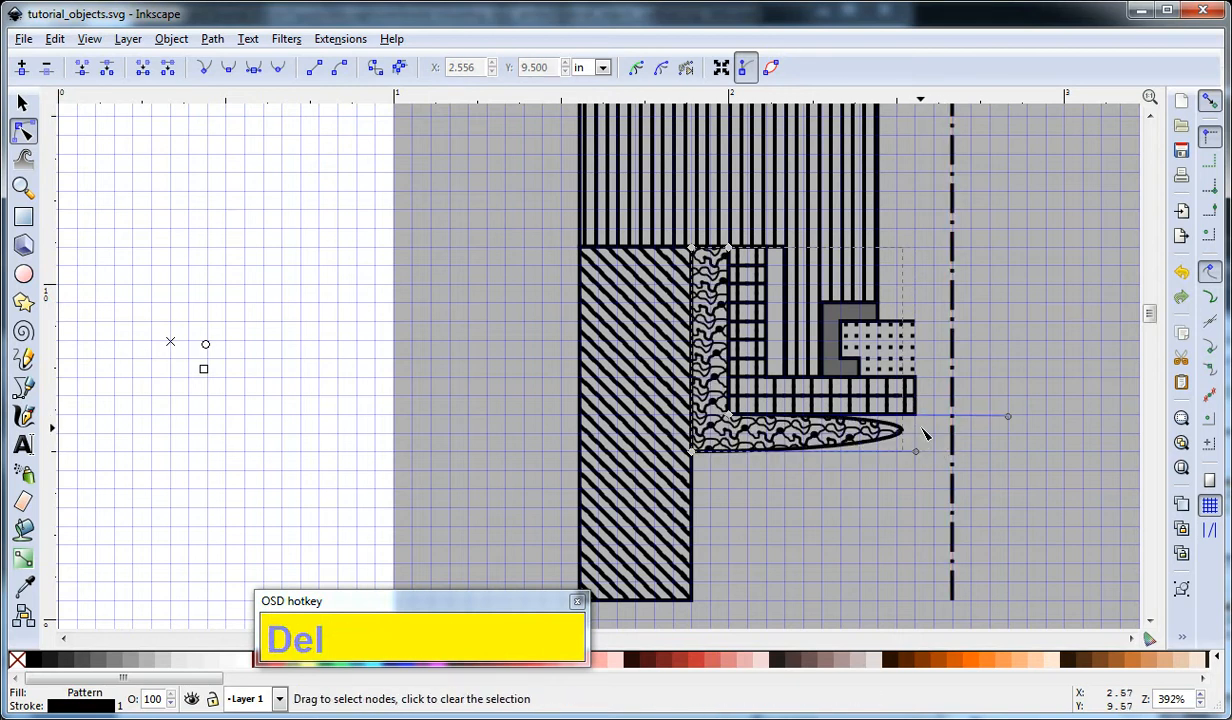
key(ctrl+z)
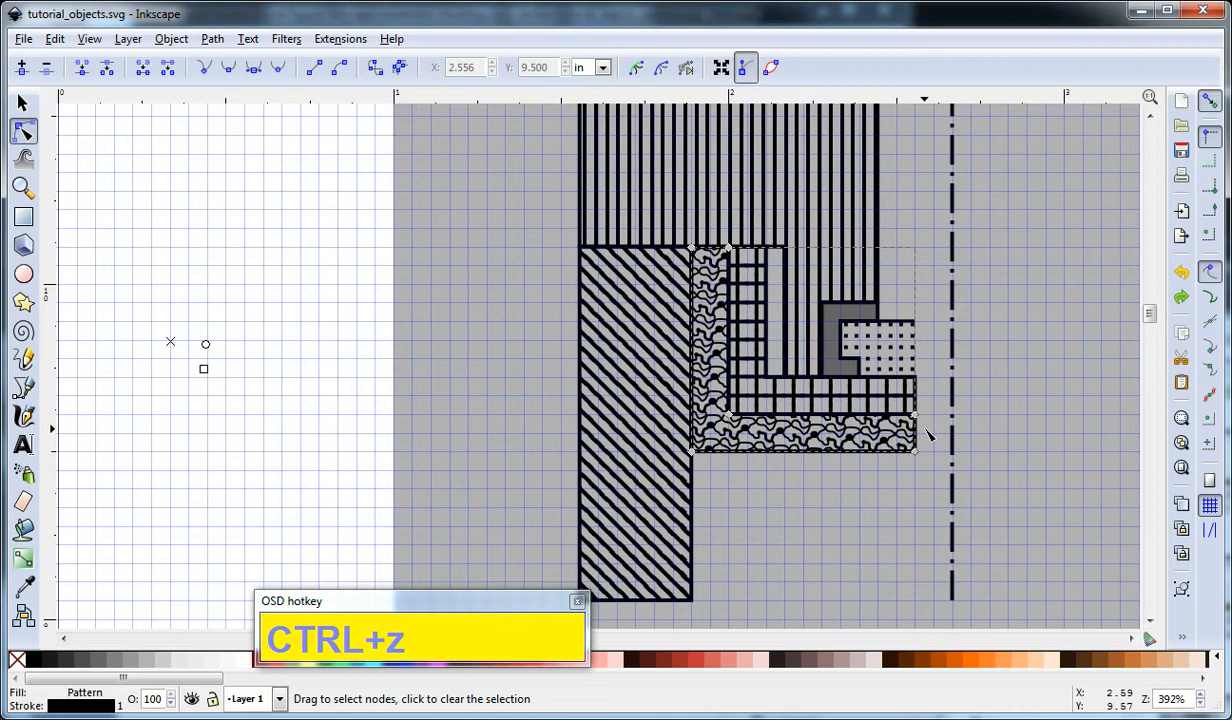
Delete the right end segments of the wavy-patterned and grid-hatched L-shapes without removing their nodes, and deselect everything.
click(920, 440)
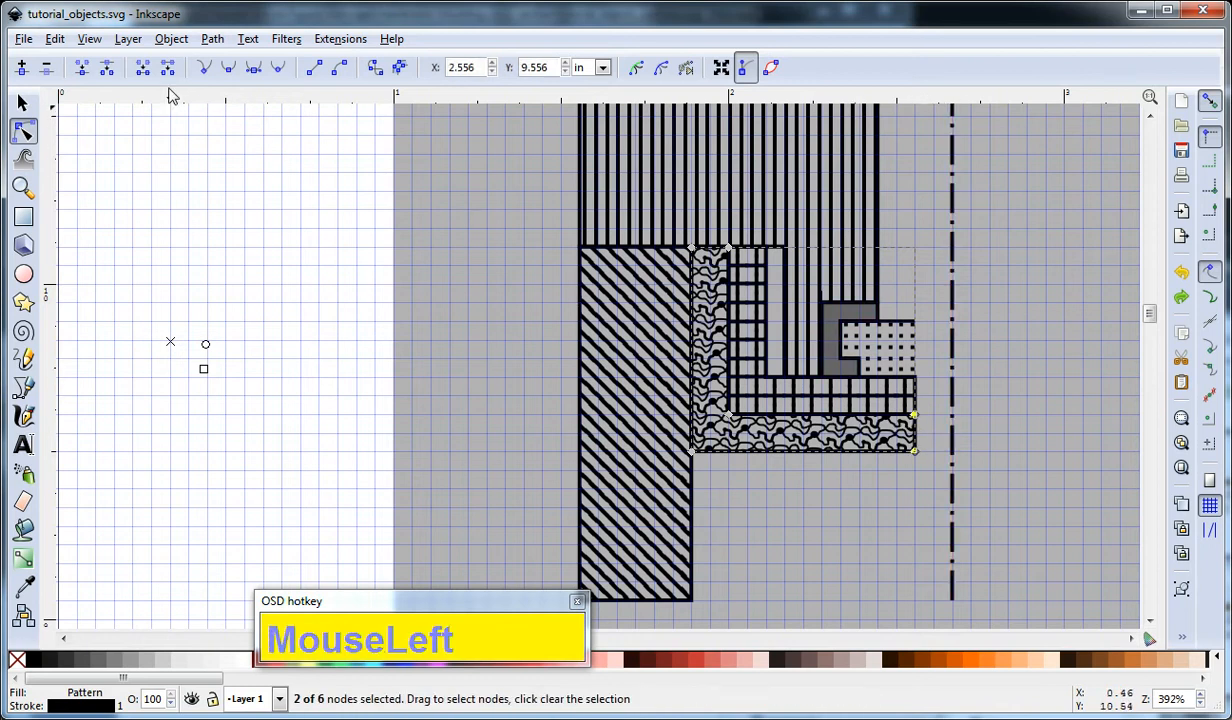
click(905, 395)
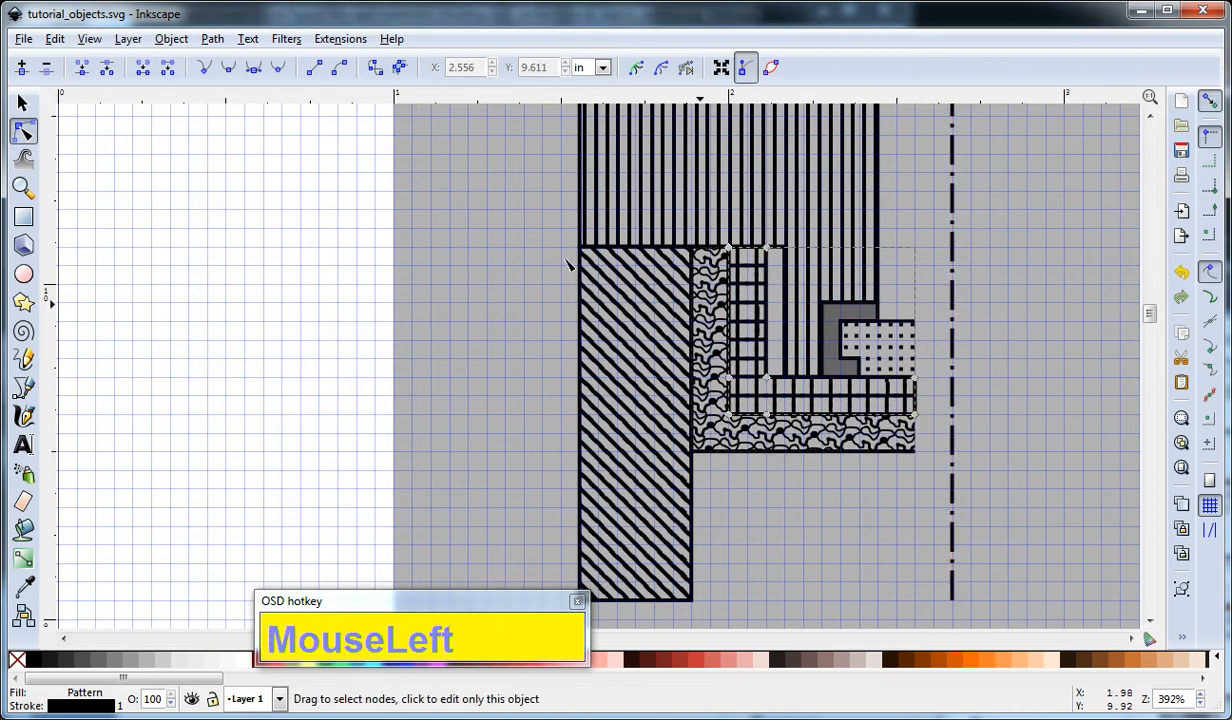
click(915, 400)
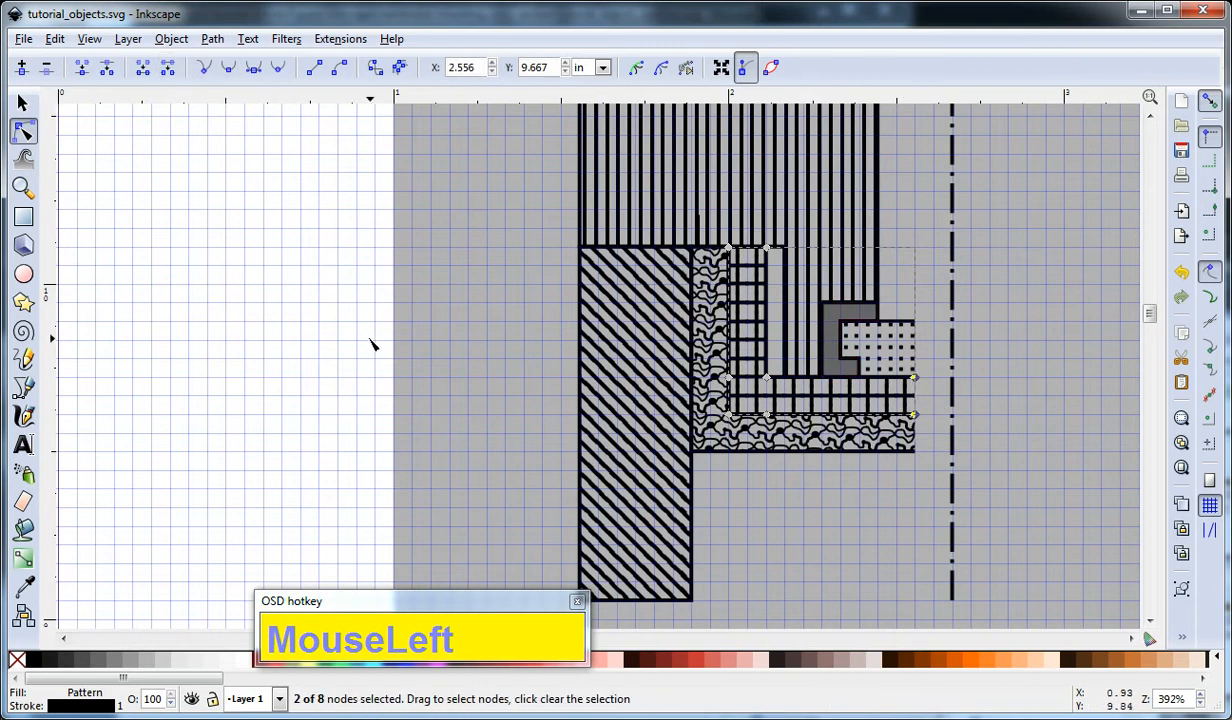
key(F1)
click(1055, 401)
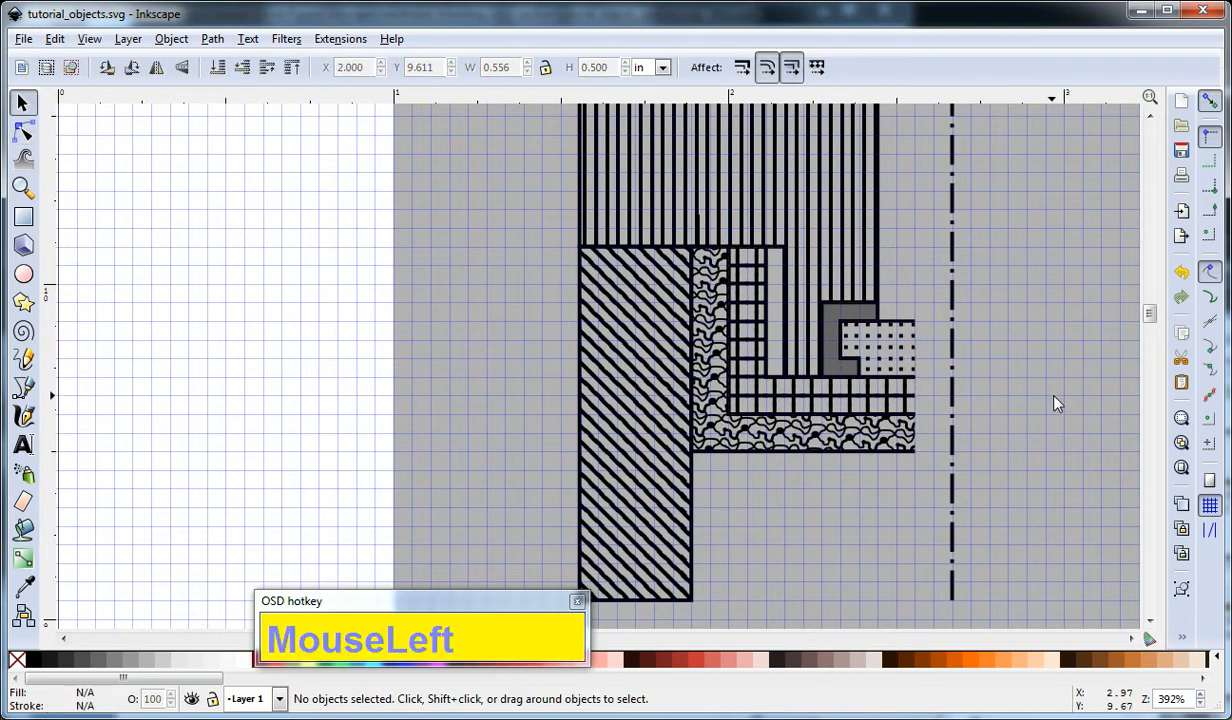
Move the dash-dot line against the open ends of the dotted, grid-hatched and wavy-patterned shapes, and deselect it.
click(956, 595)
drag(950, 598, 916, 584)
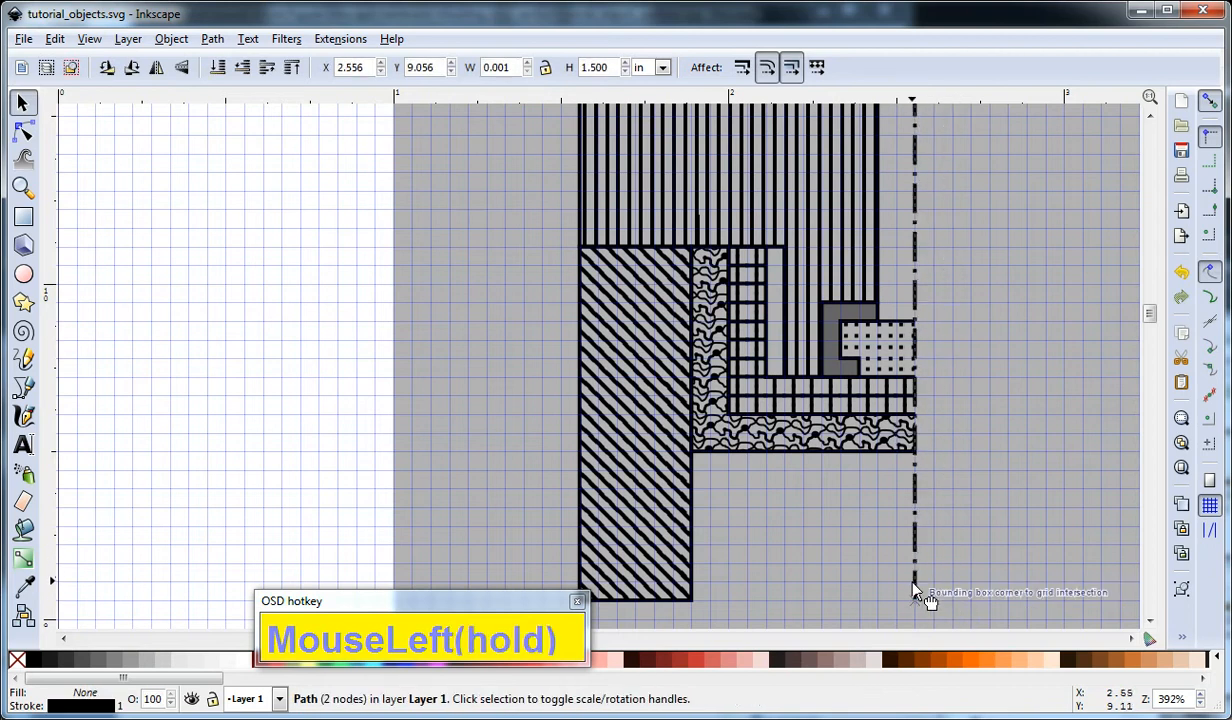
click(980, 499)
Draw a straight-segment zigzag with three peaks, about 1.11 in wide, along the striped shape's top edge, ending at the dash-dot line.
scroll(980, 506, down, 1)
drag(982, 366, 1013, 396)
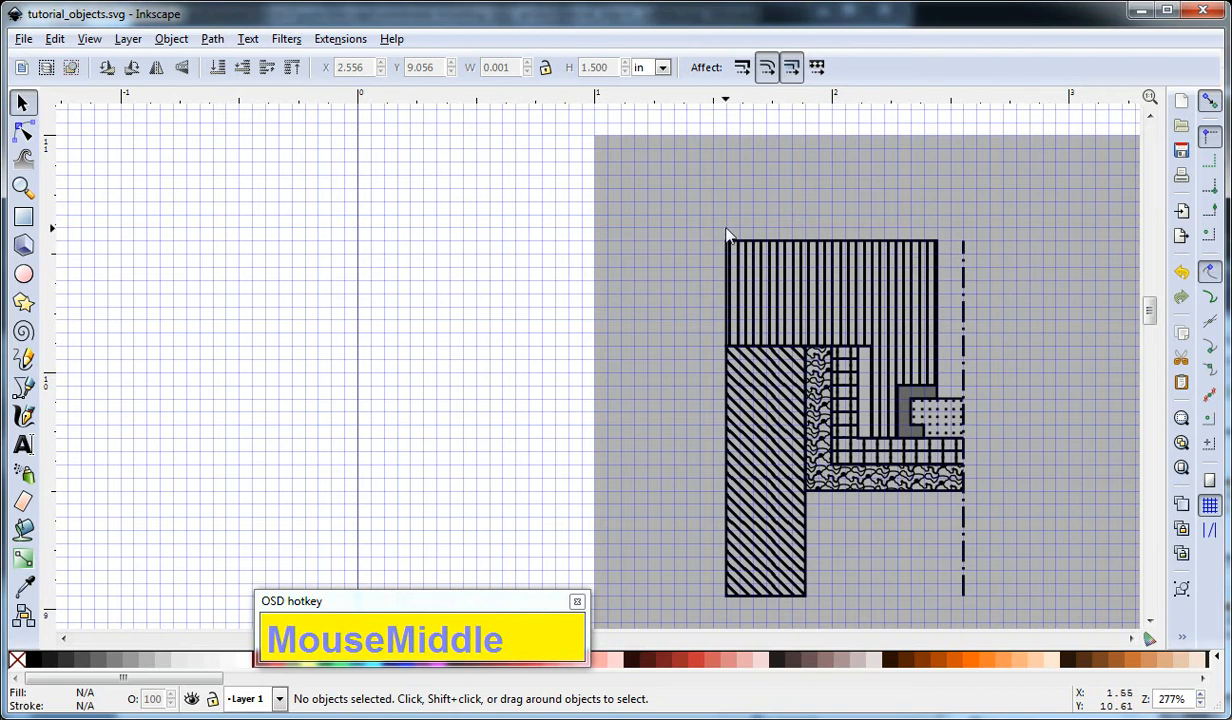
key(b)
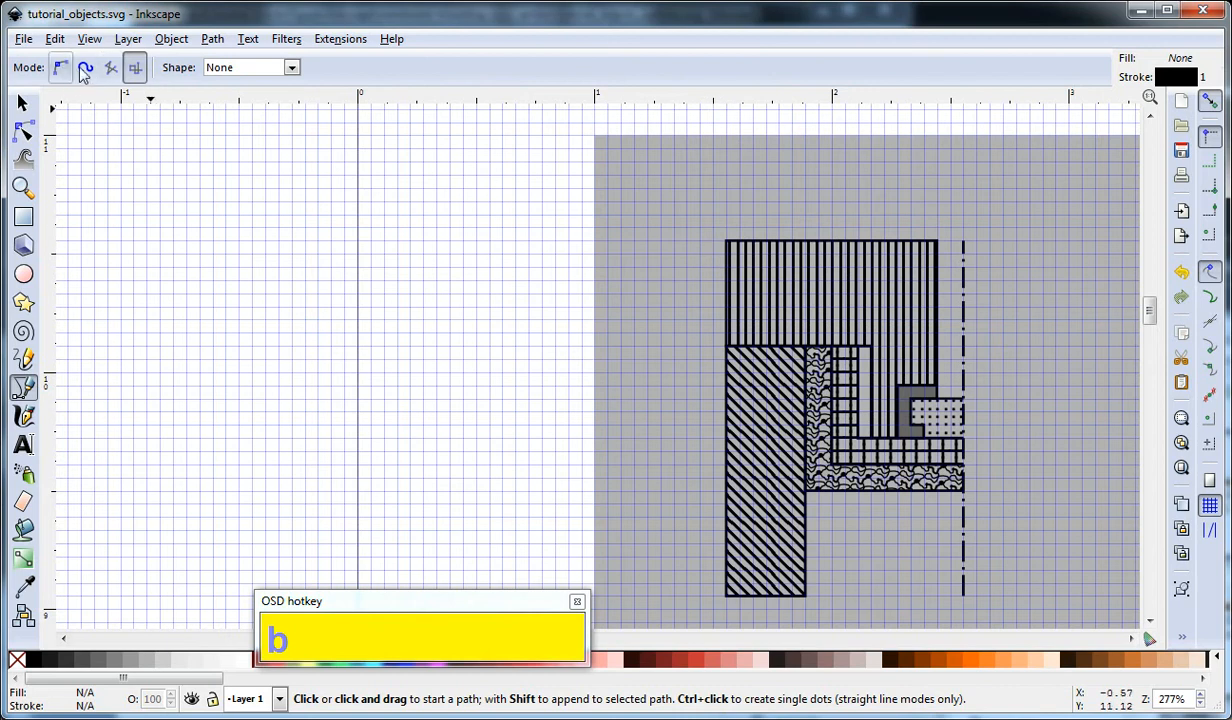
click(112, 68)
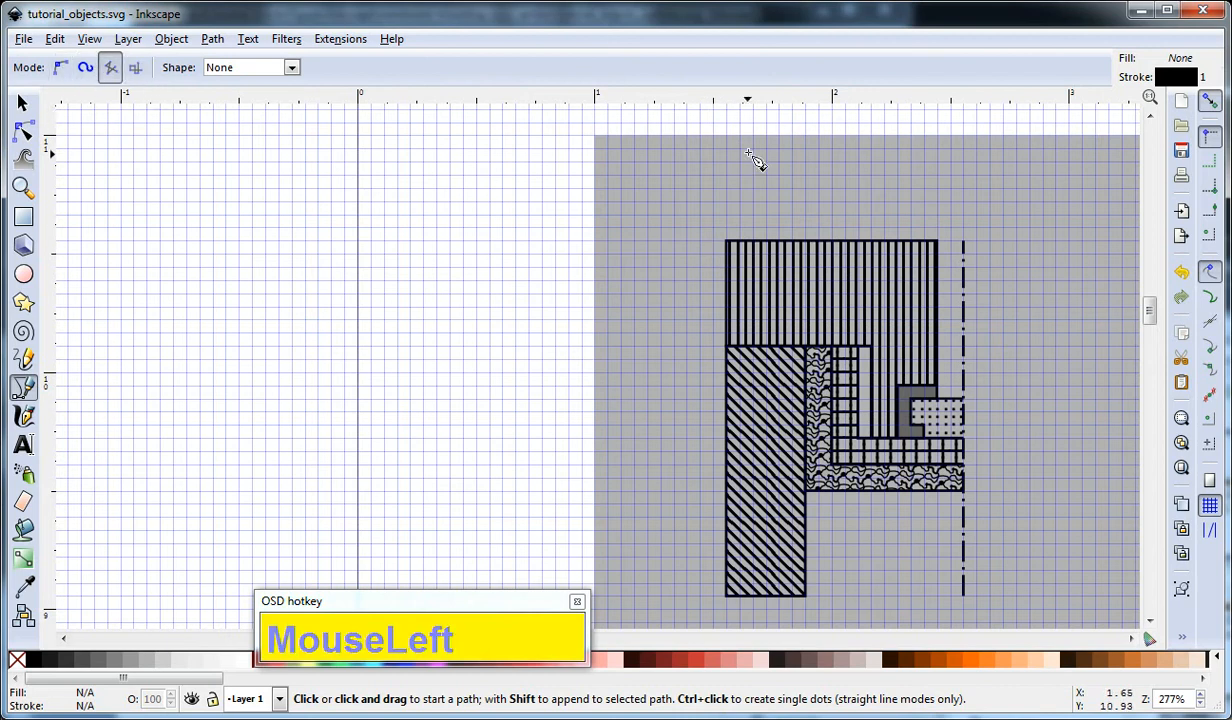
click(700, 254)
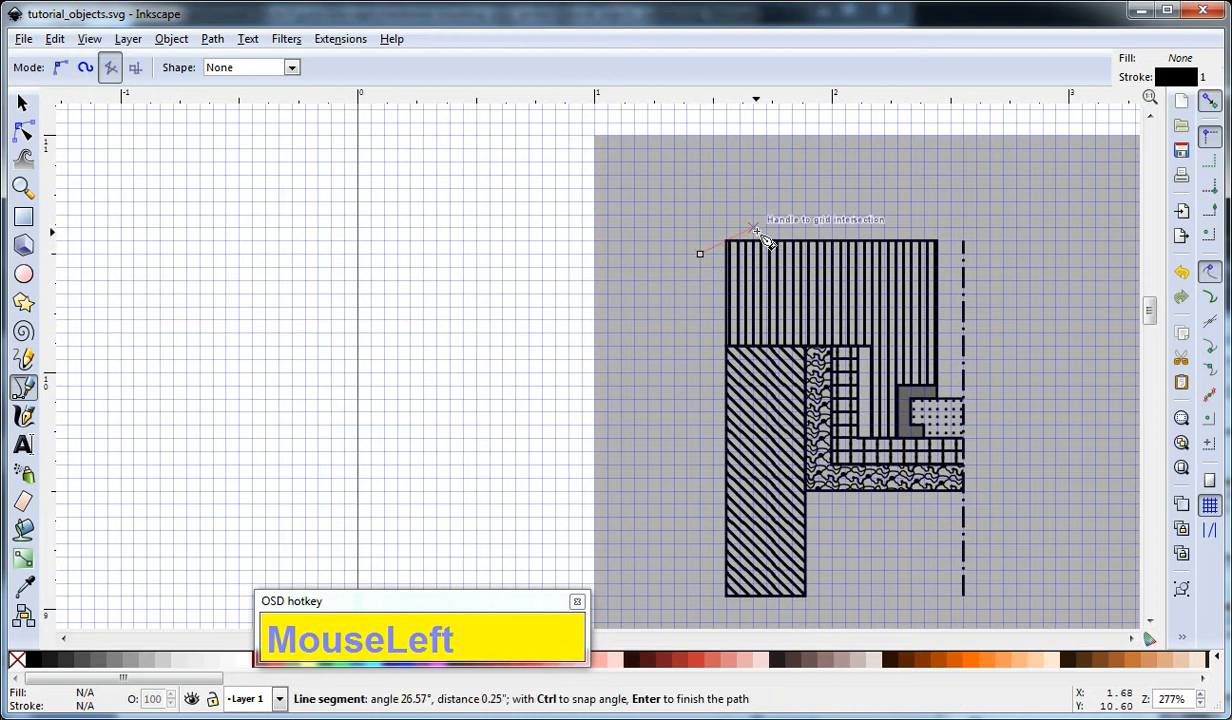
click(754, 230)
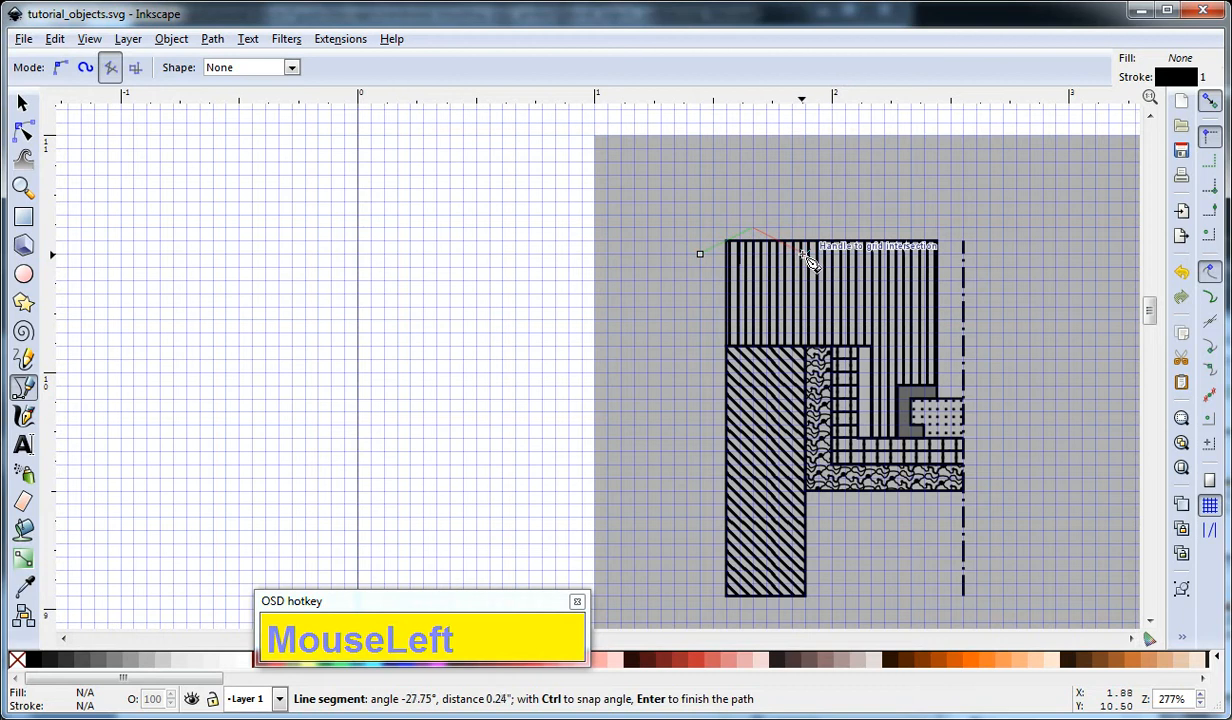
click(831, 230)
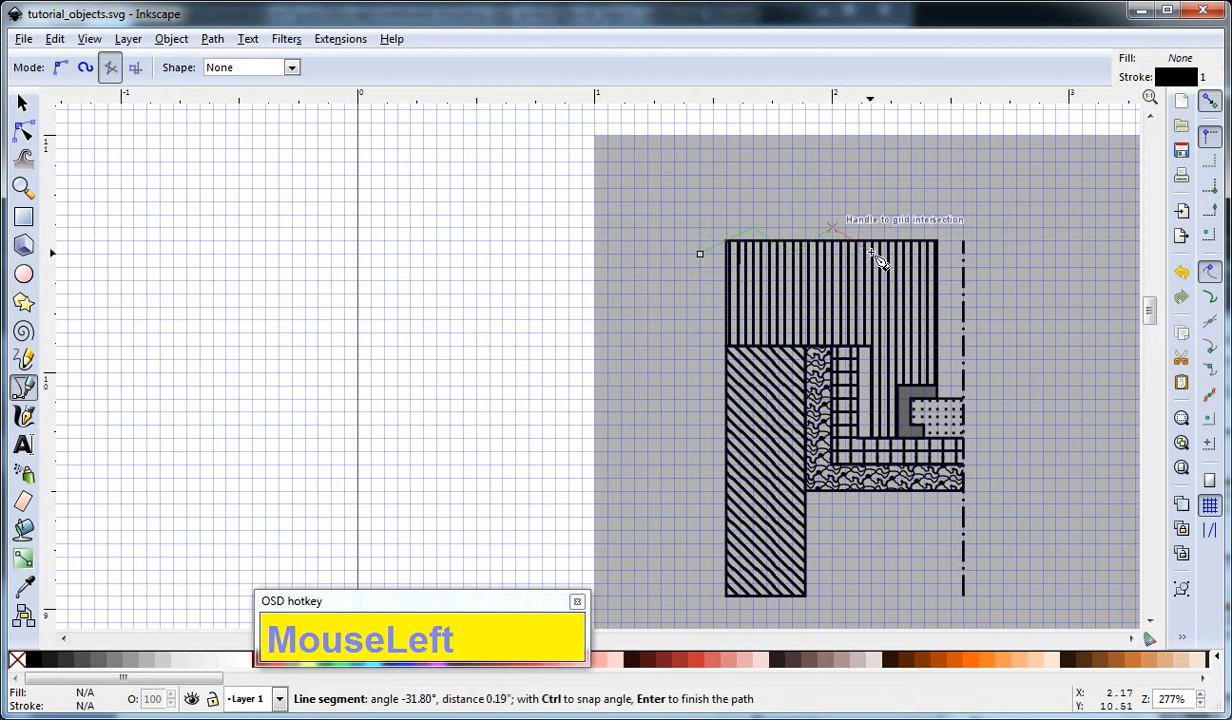
click(870, 254)
click(916, 234)
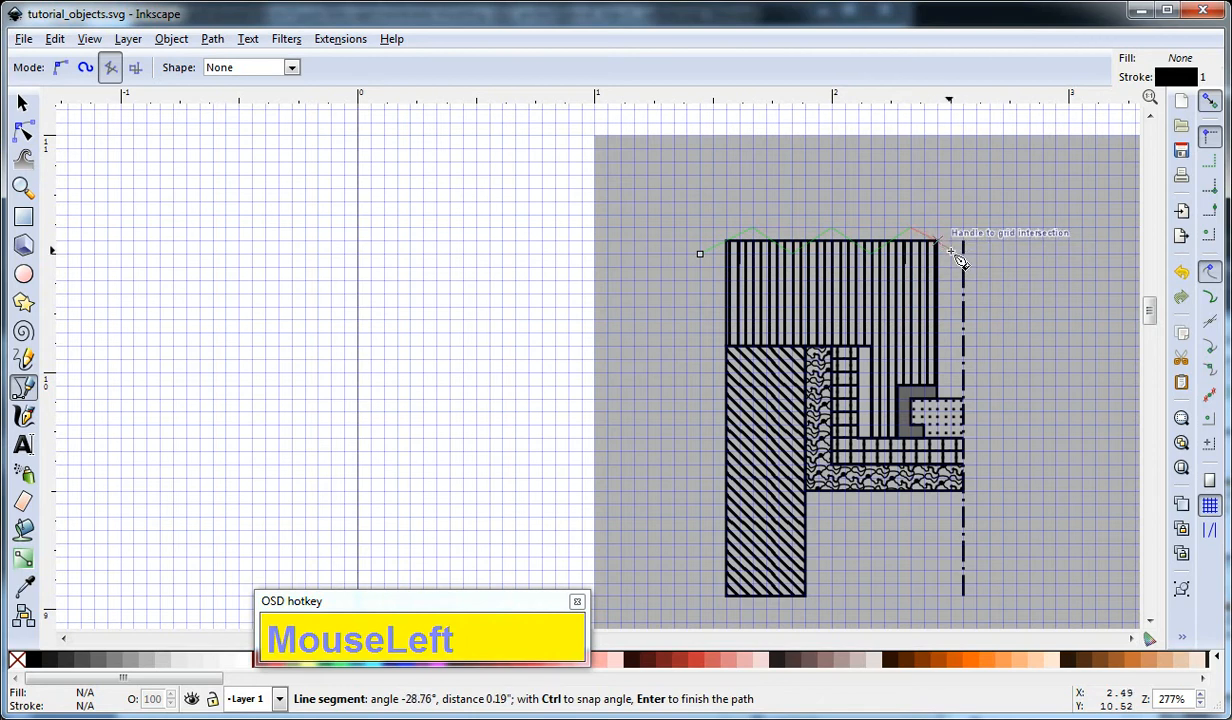
click(963, 251)
right_click(963, 251)
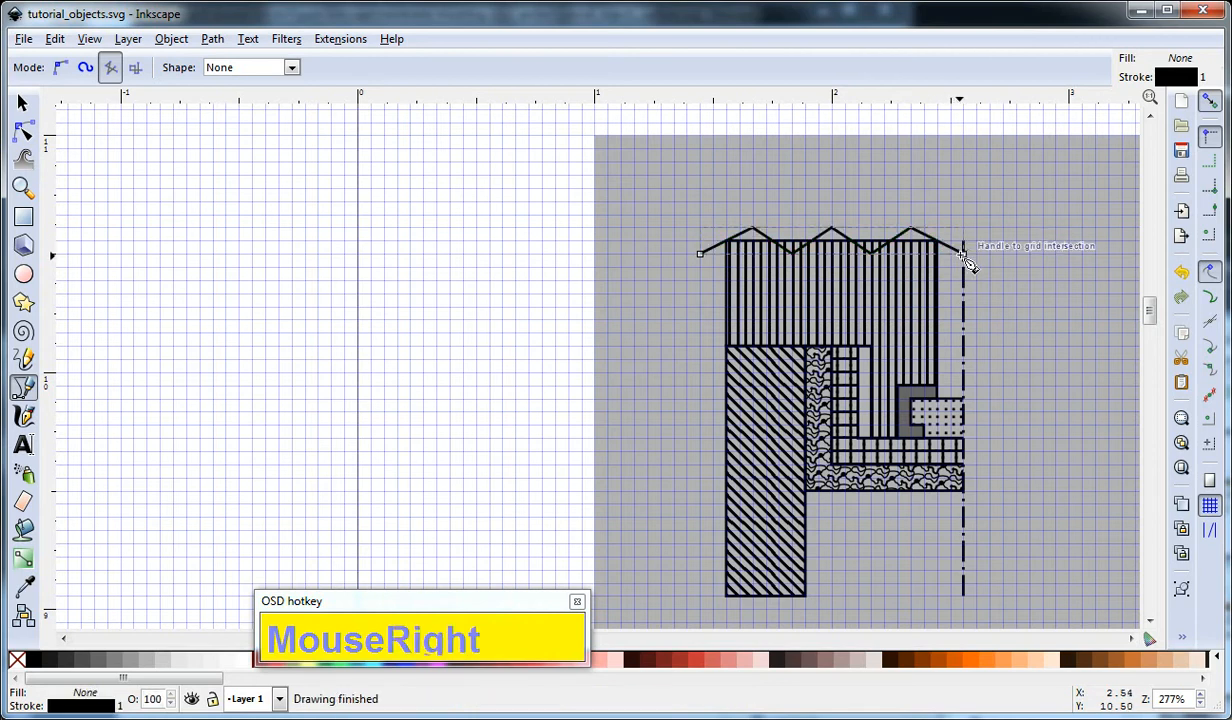
key(F1)
click(1008, 275)
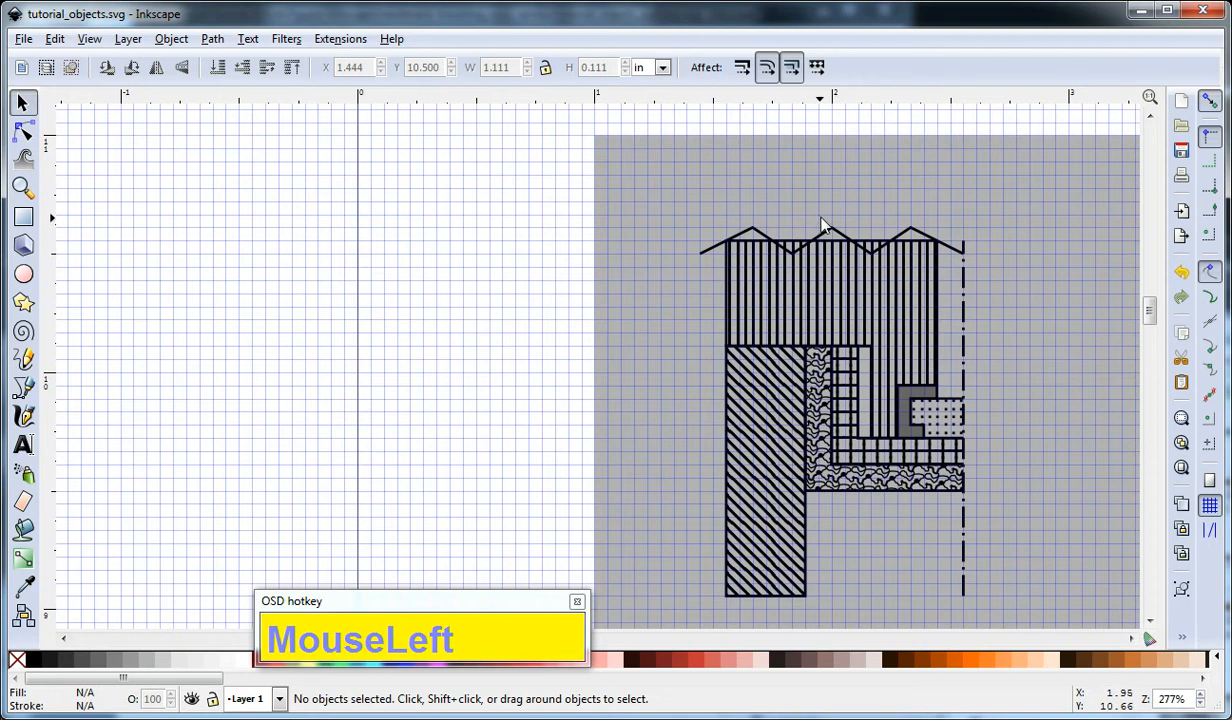
click(754, 233)
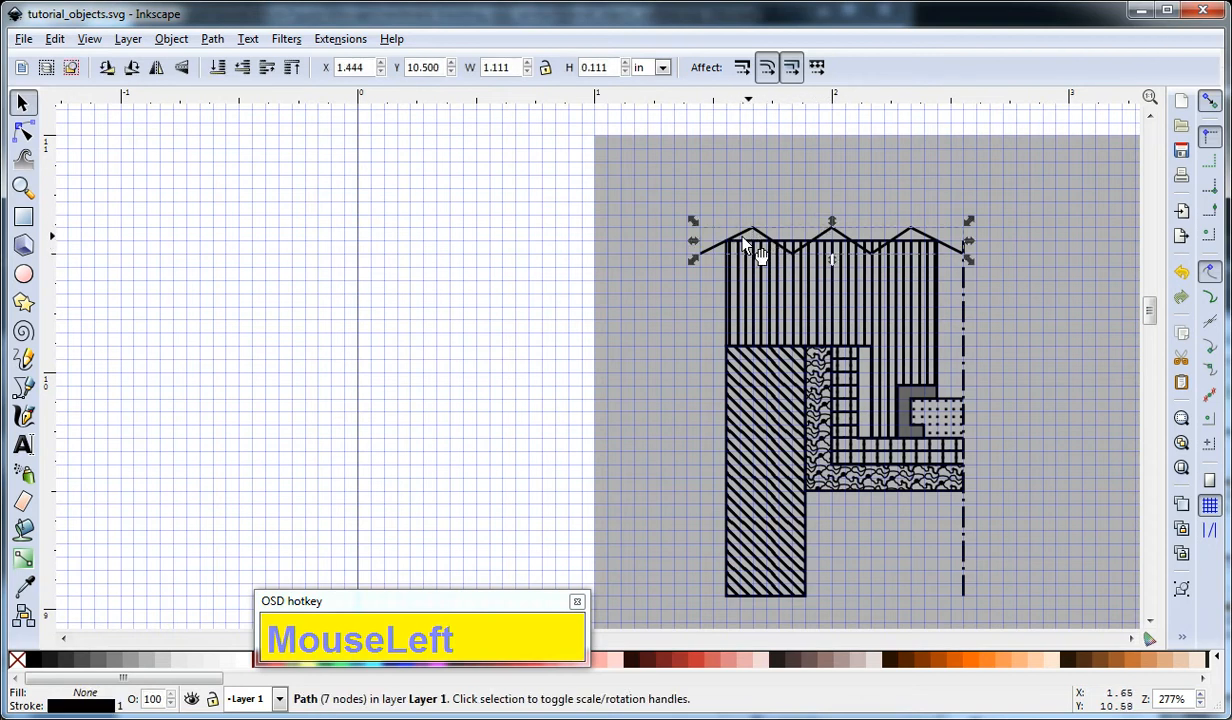
click(679, 278)
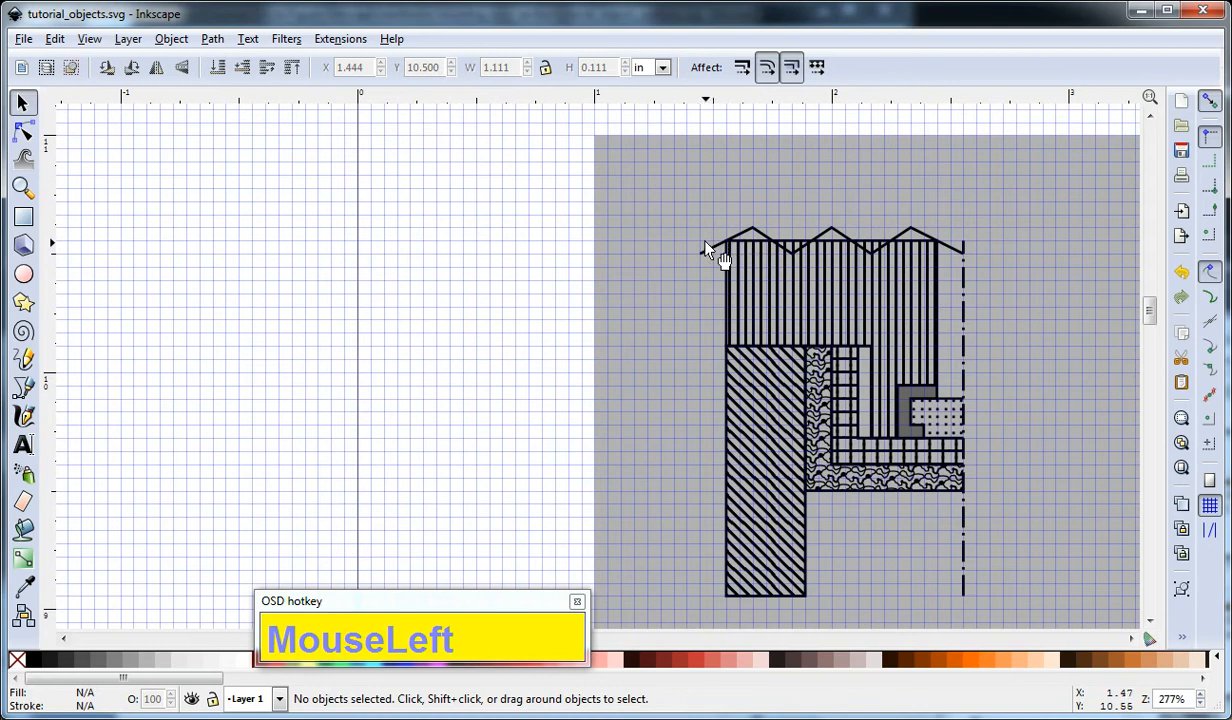
Draw a horizontal straight line about 1.33 in long through the zigzag, along the striped shape's top edge.
key(b)
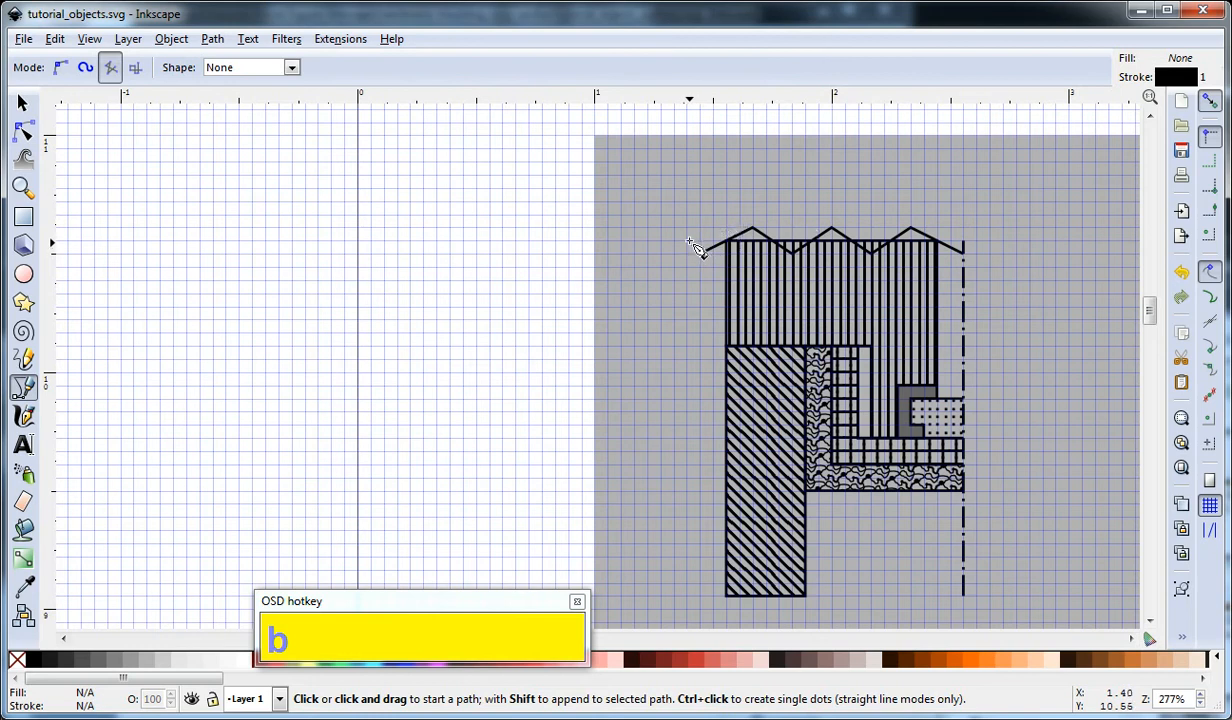
click(687, 241)
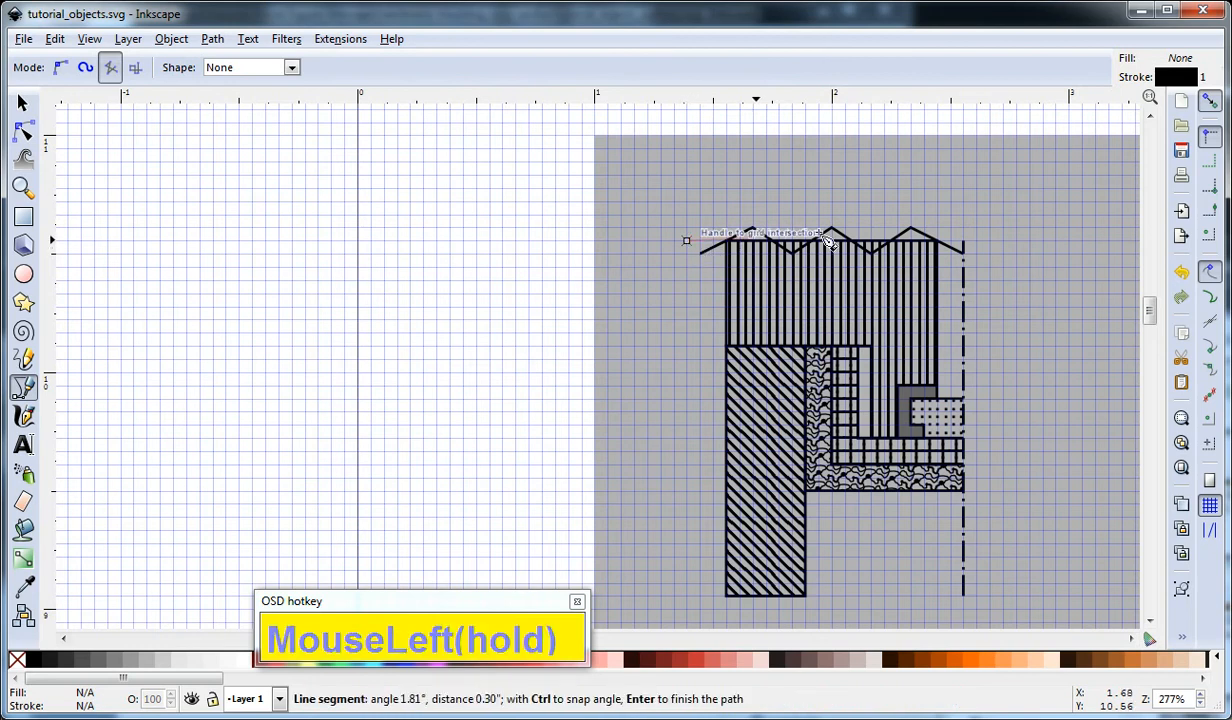
right_click(1001, 244)
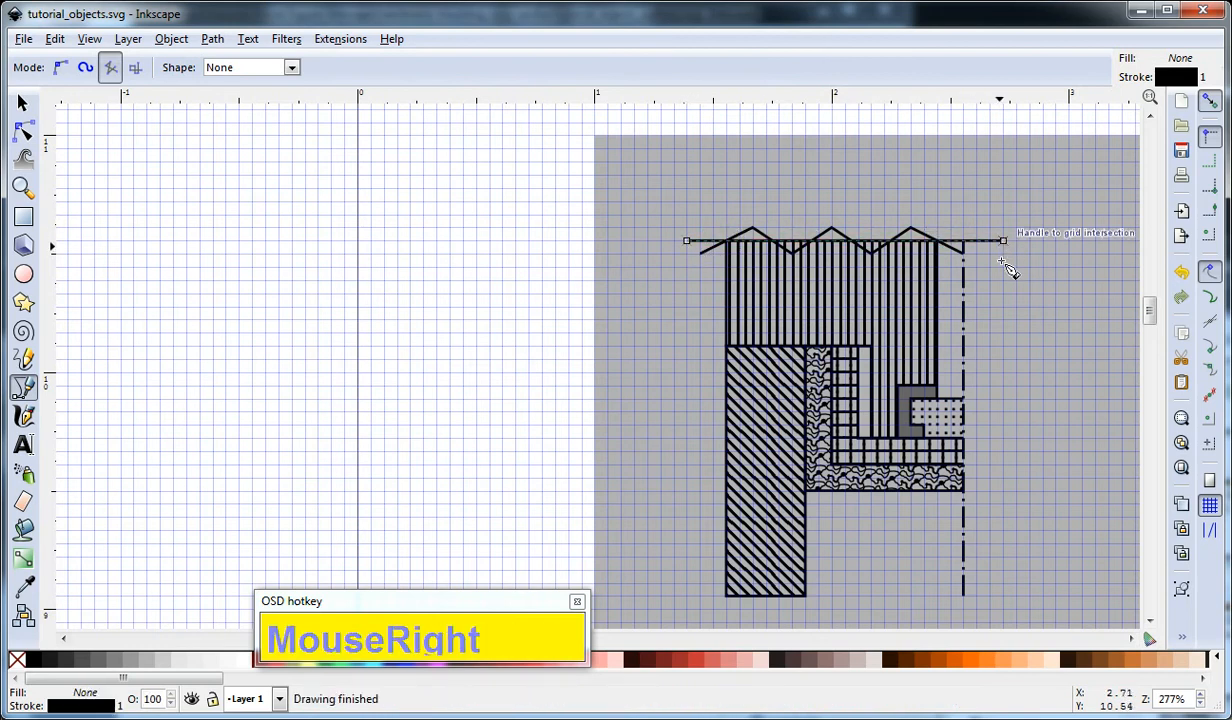
key(F1)
click(993, 250)
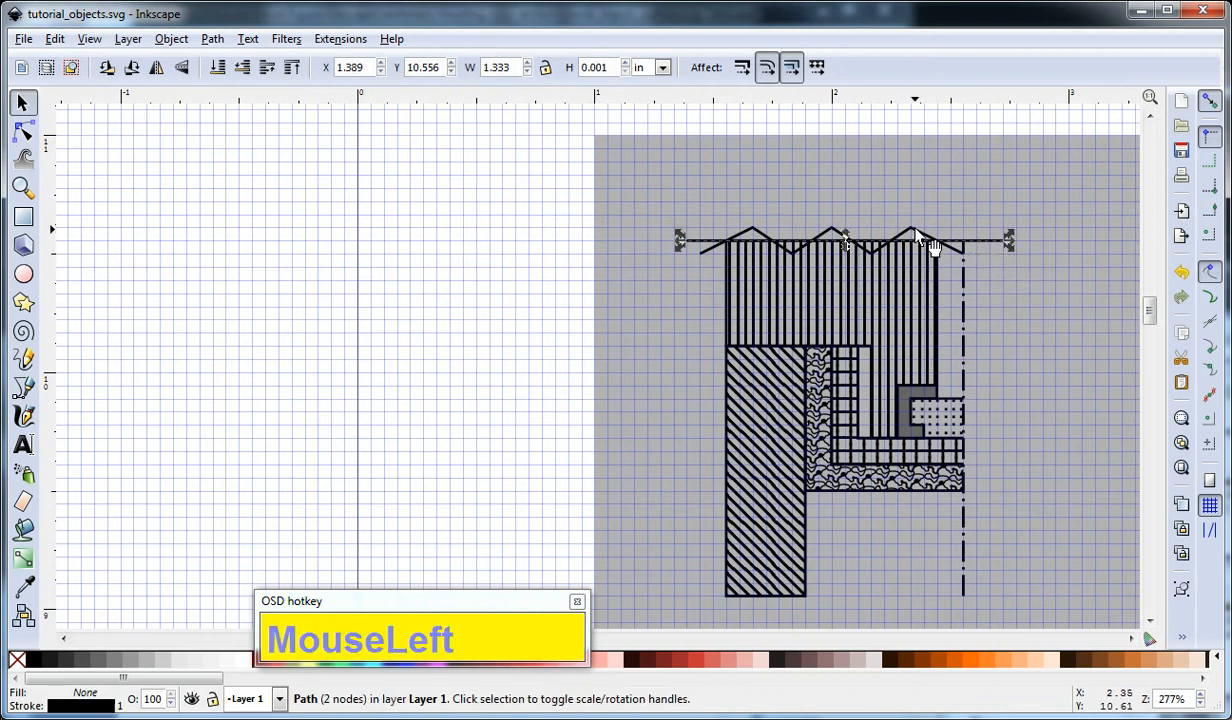
Colour the horizontal line's fill and stroke orange and deselect it.
click(984, 660)
shift+click(973, 662)
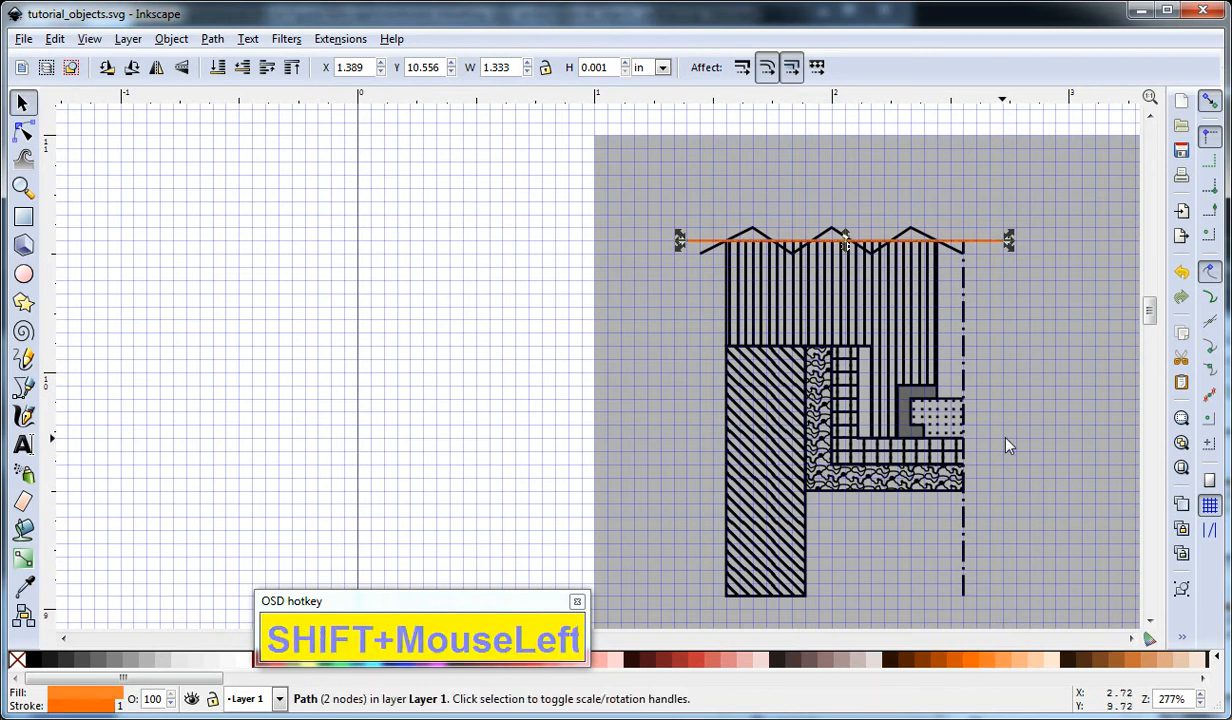
click(1008, 446)
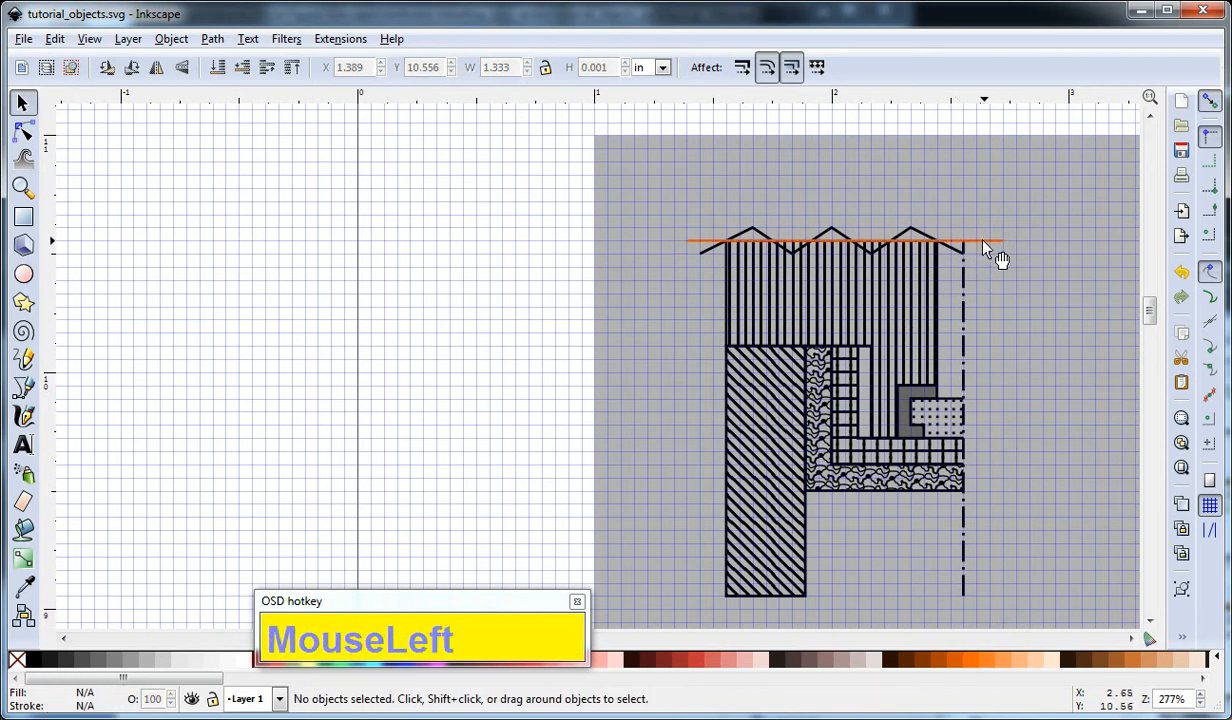
Try lowering and raising the orange line in the stacking order, finishing with it raised to the top.
ctrl+scroll(872, 256, up, 1)
scroll(880, 253, up, 2)
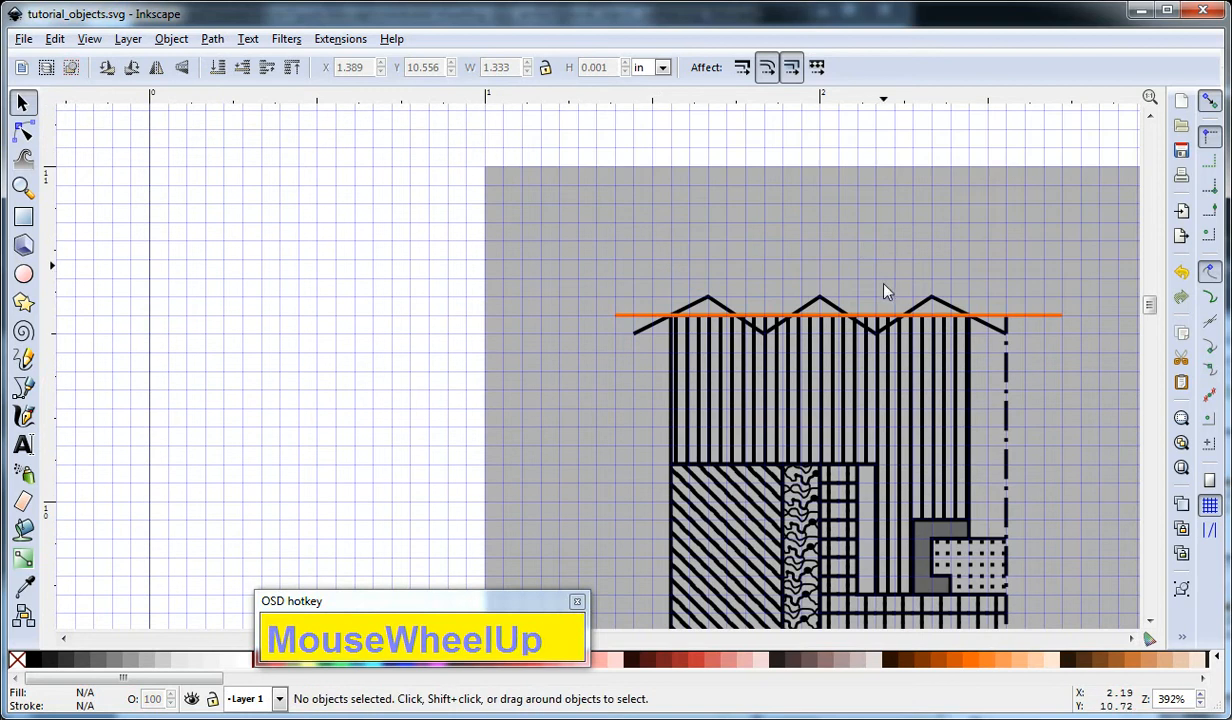
ctrl+scroll(885, 255, up, 1)
click(888, 323)
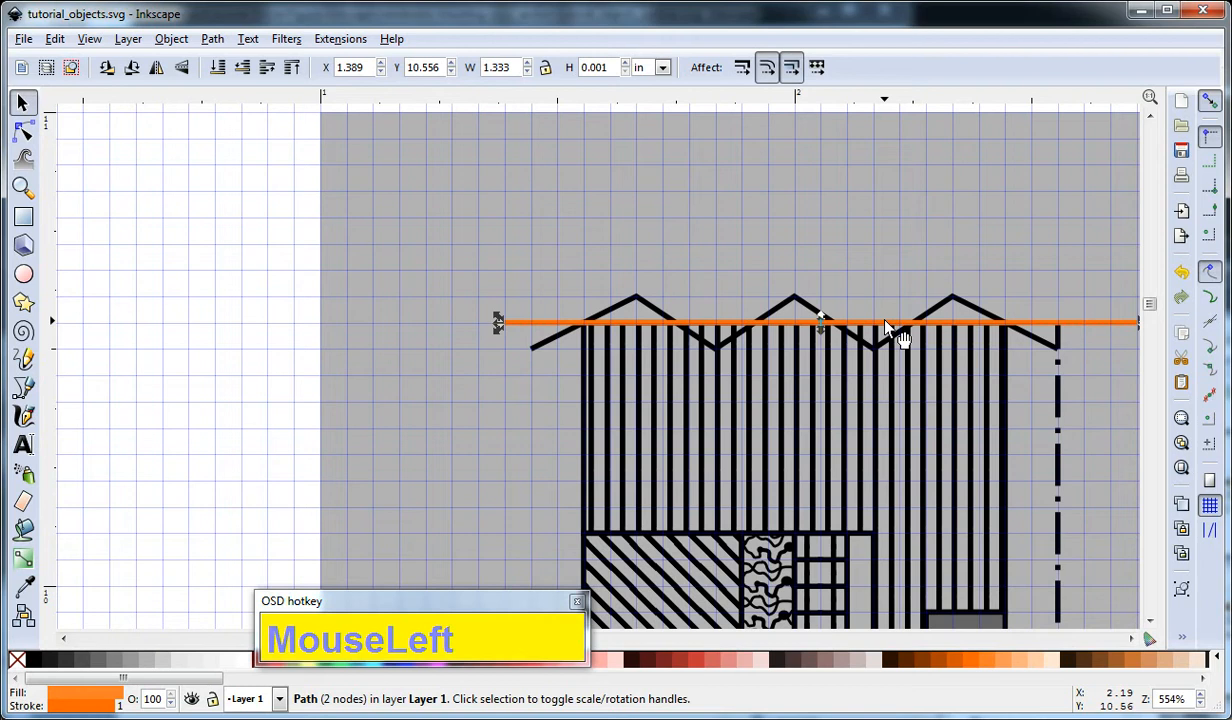
key(Page_Down)
key(Page_Up)
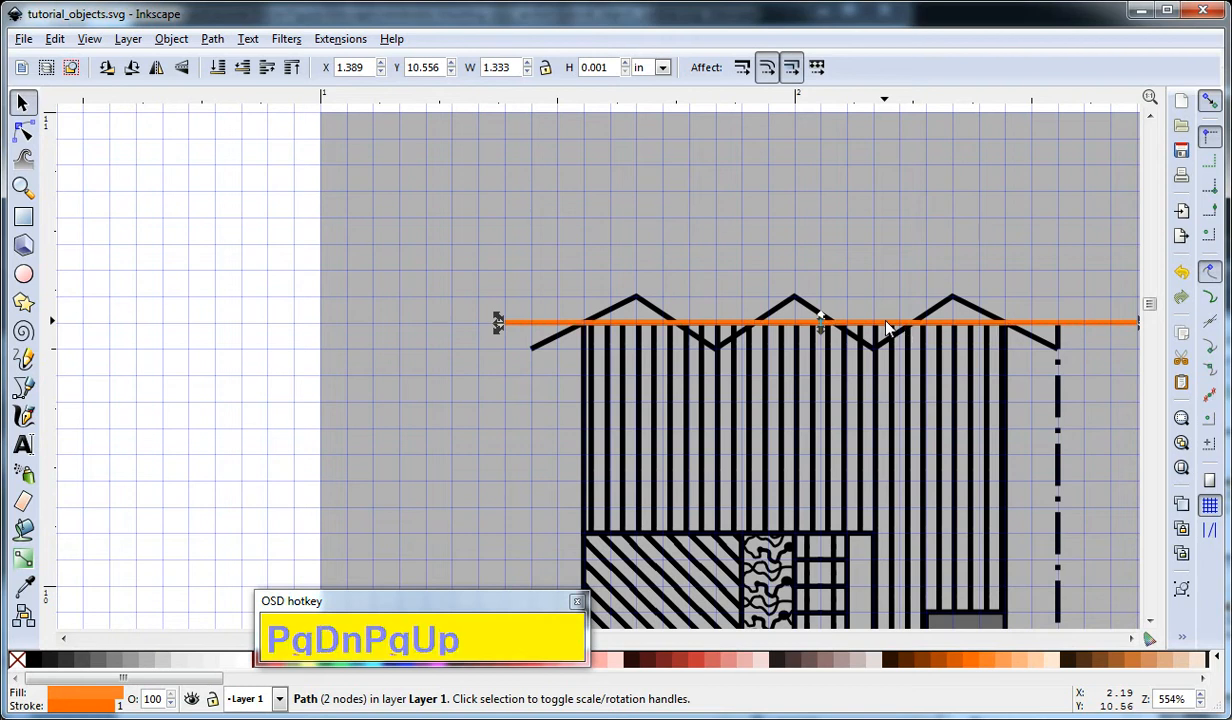
key(End)
key(Home)
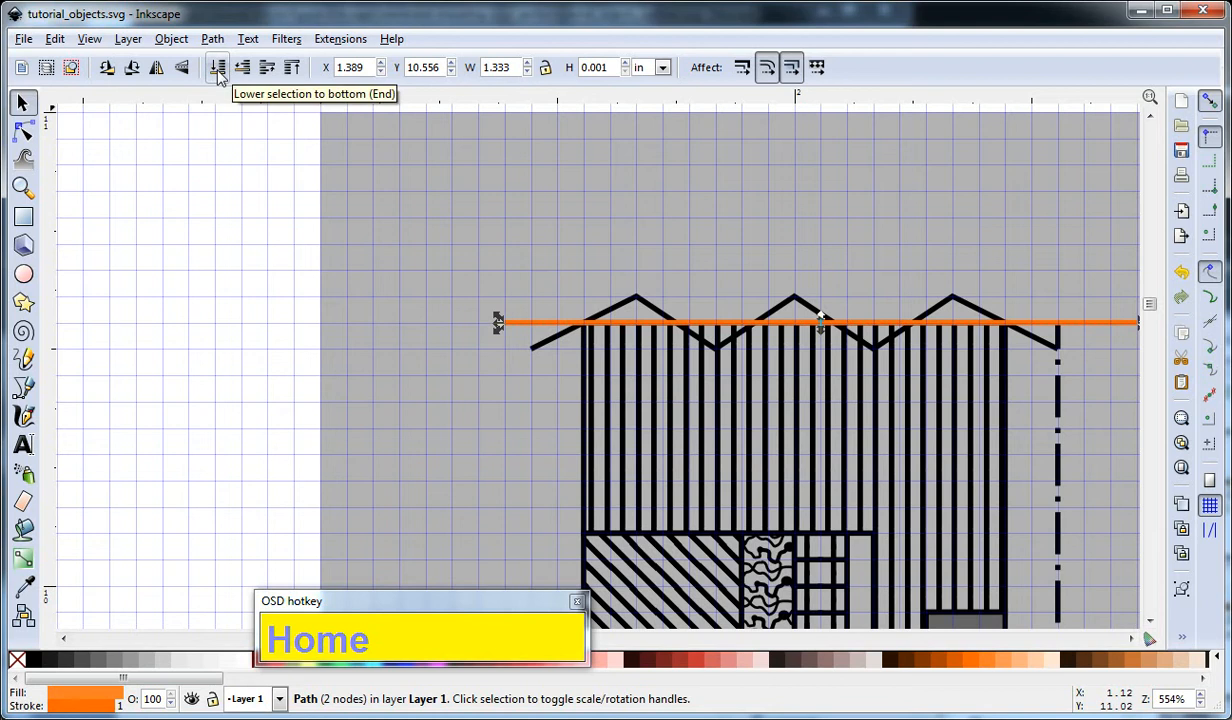
click(990, 290)
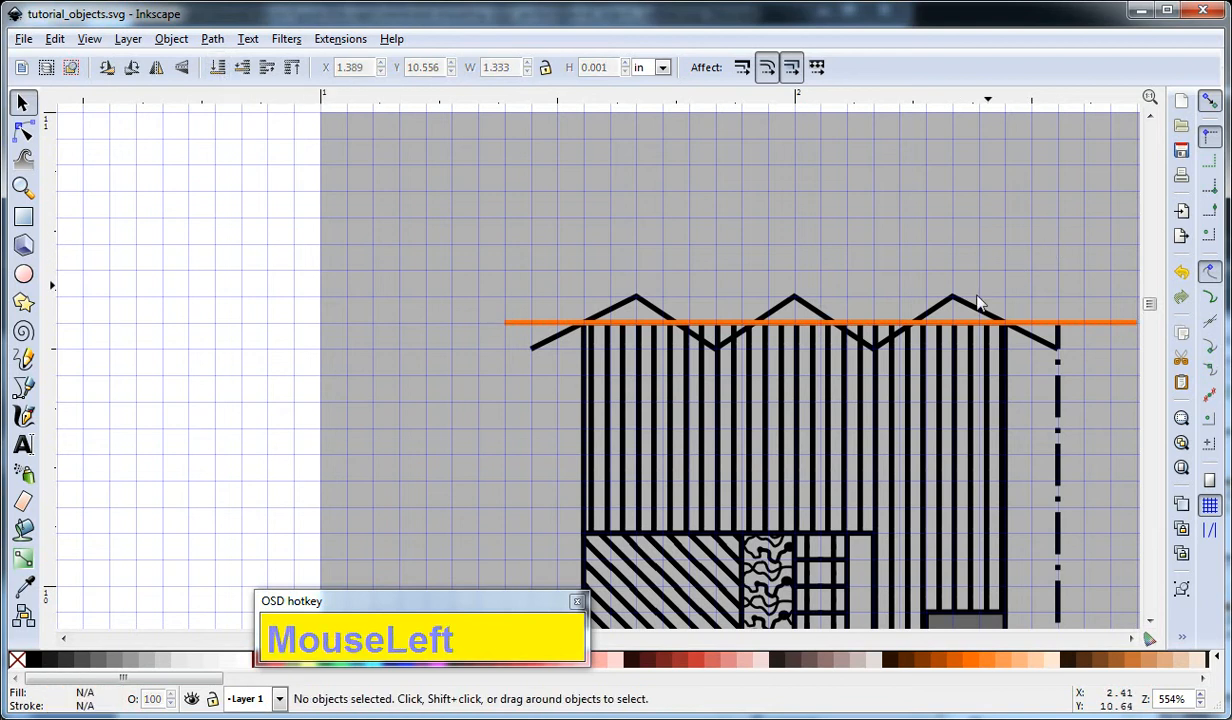
Split the zigzag with Cut Path, using the orange line as the cutter, and check the piece forming the rightmost peak.
click(932, 324)
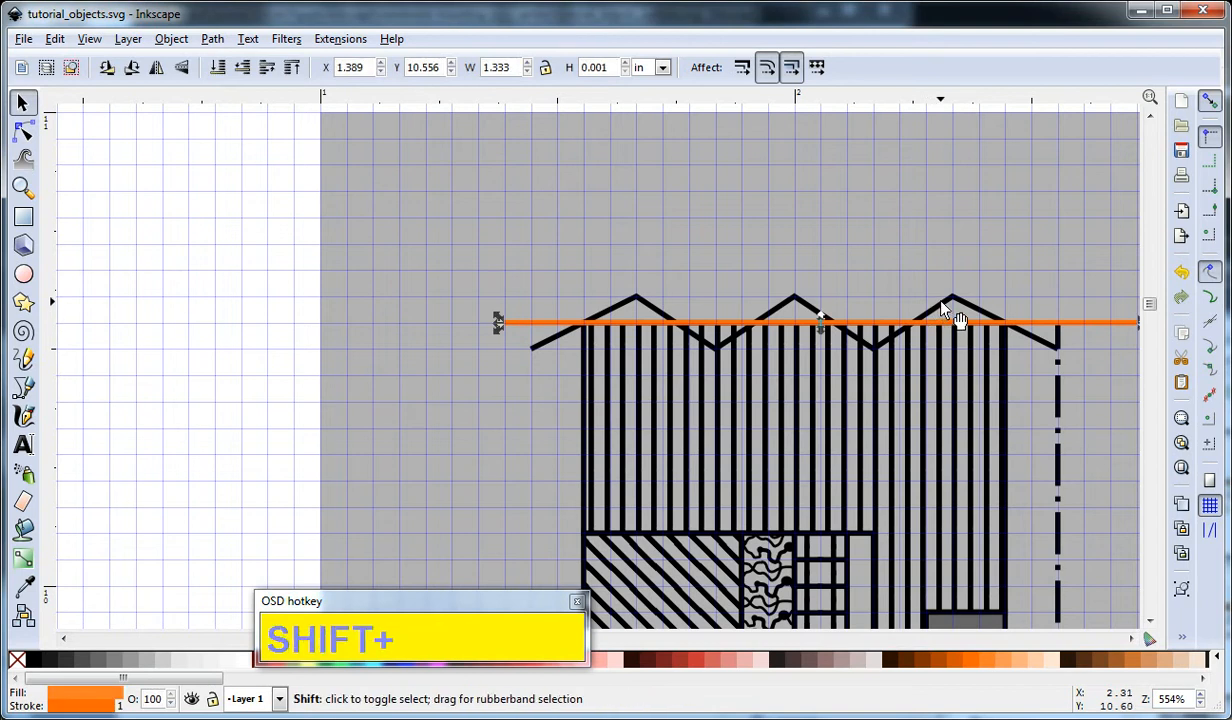
shift+click(943, 307)
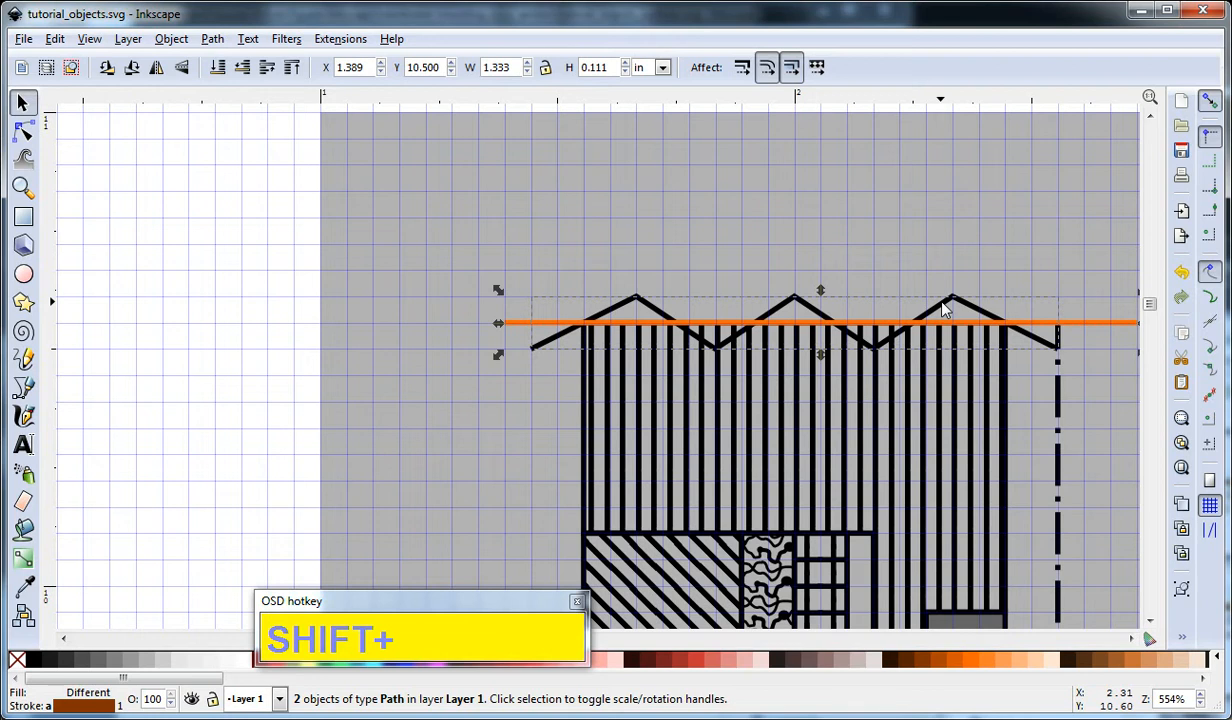
key(ctrl+alt+slash)
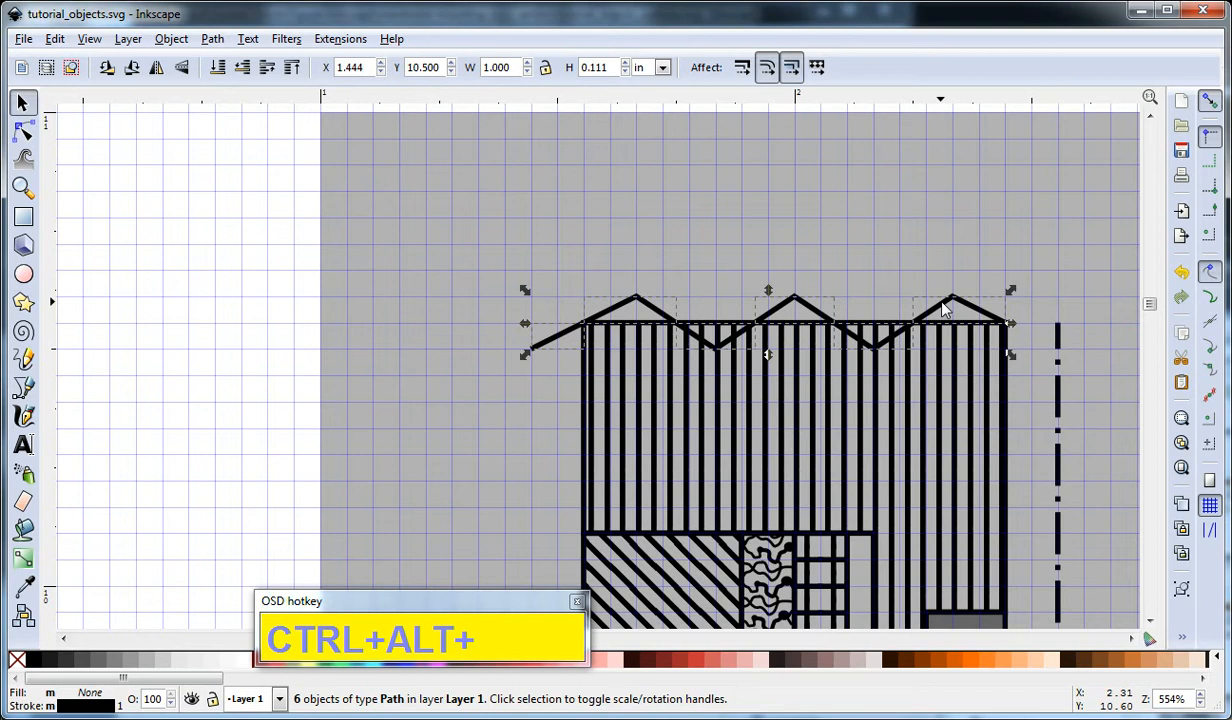
click(950, 218)
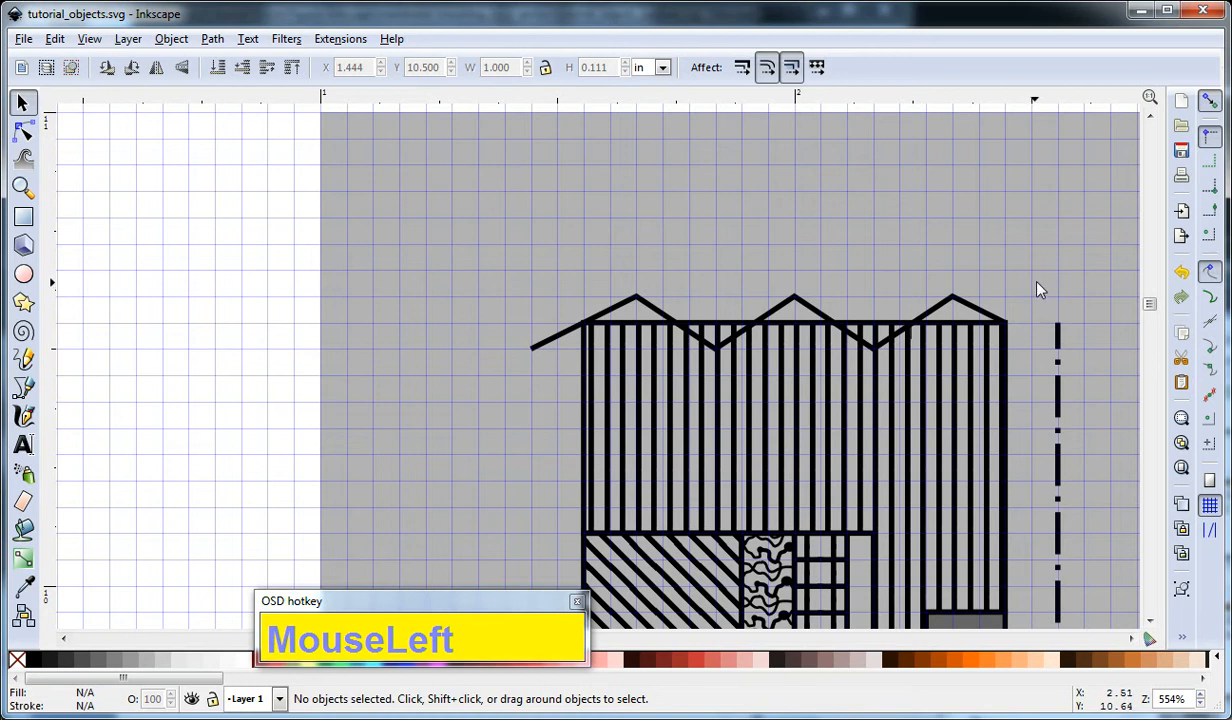
mouse_move(963, 303)
mouse_down()
mouse_move(974, 267)
mouse_move(962, 306)
mouse_up()
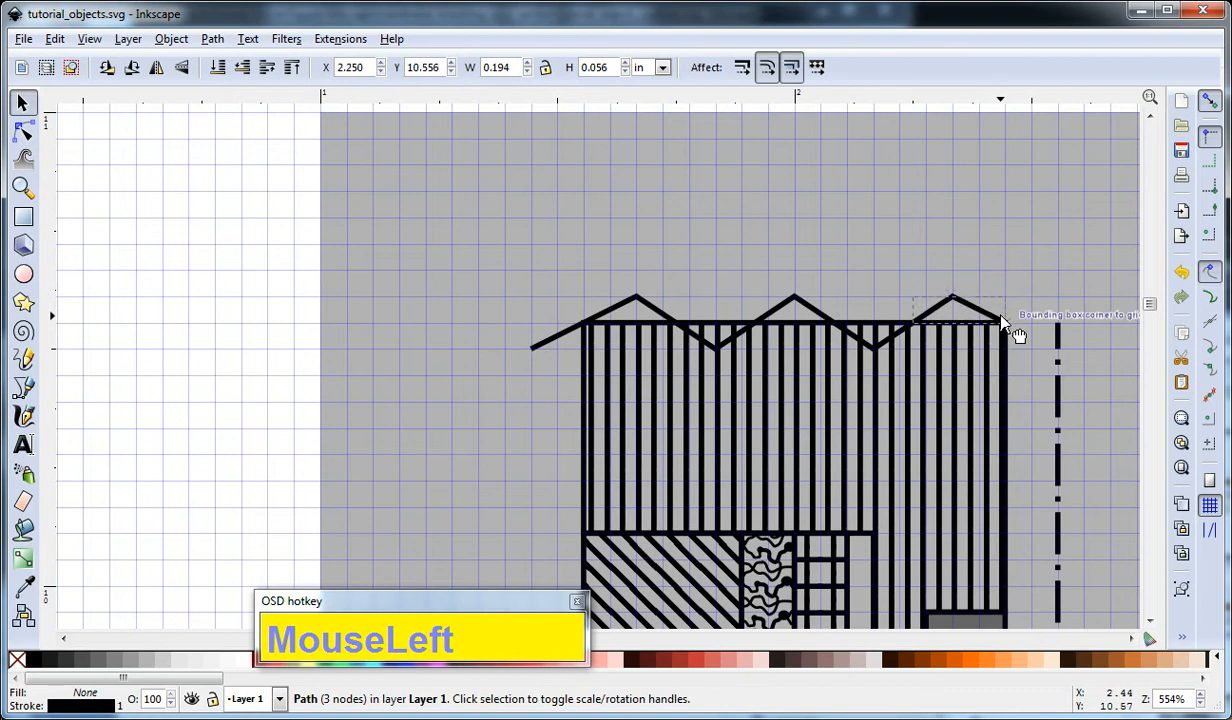
click(1070, 270)
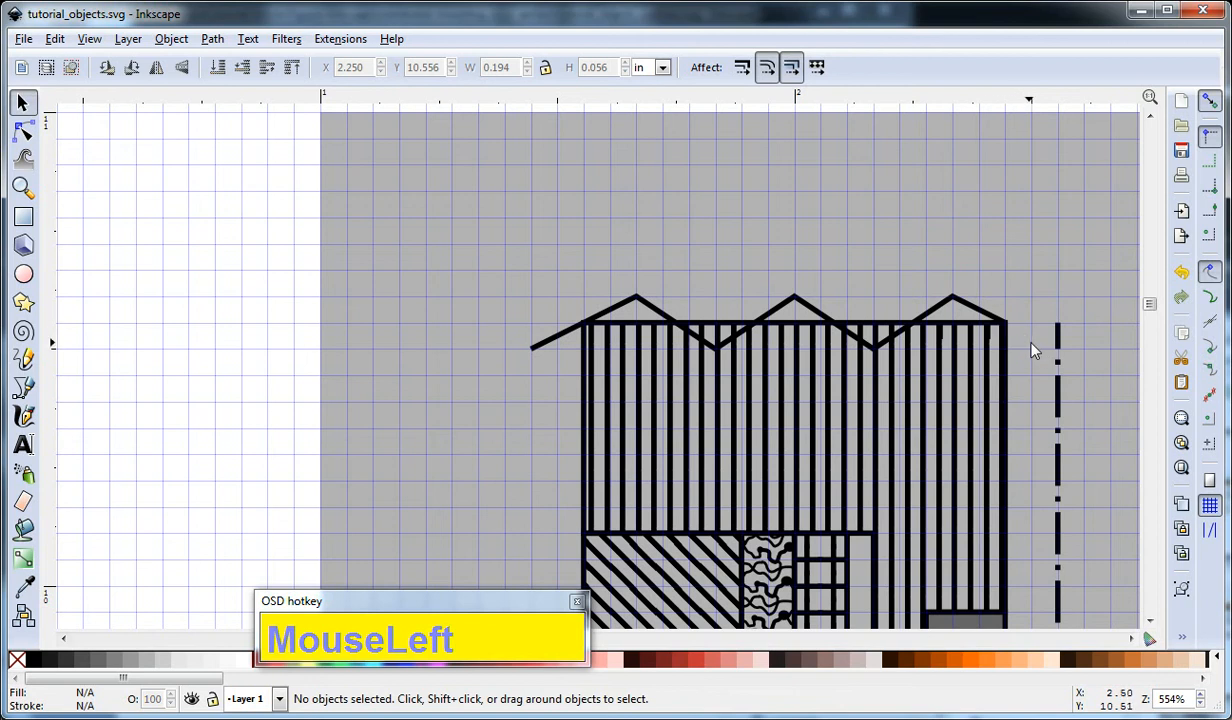
Redraw the zigzag's missing end segment, about 0.11 in wide, from the striped shape's upper right corner down to the dash-dot line.
key(b)
click(1004, 322)
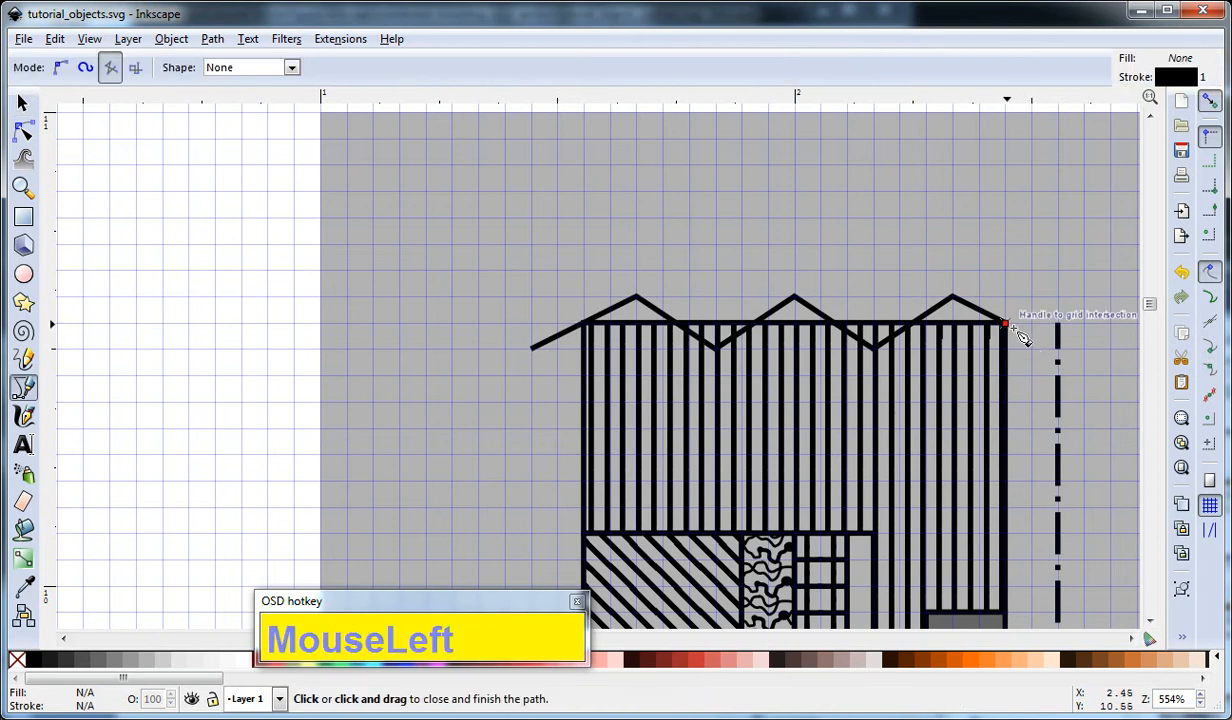
right_click(1062, 355)
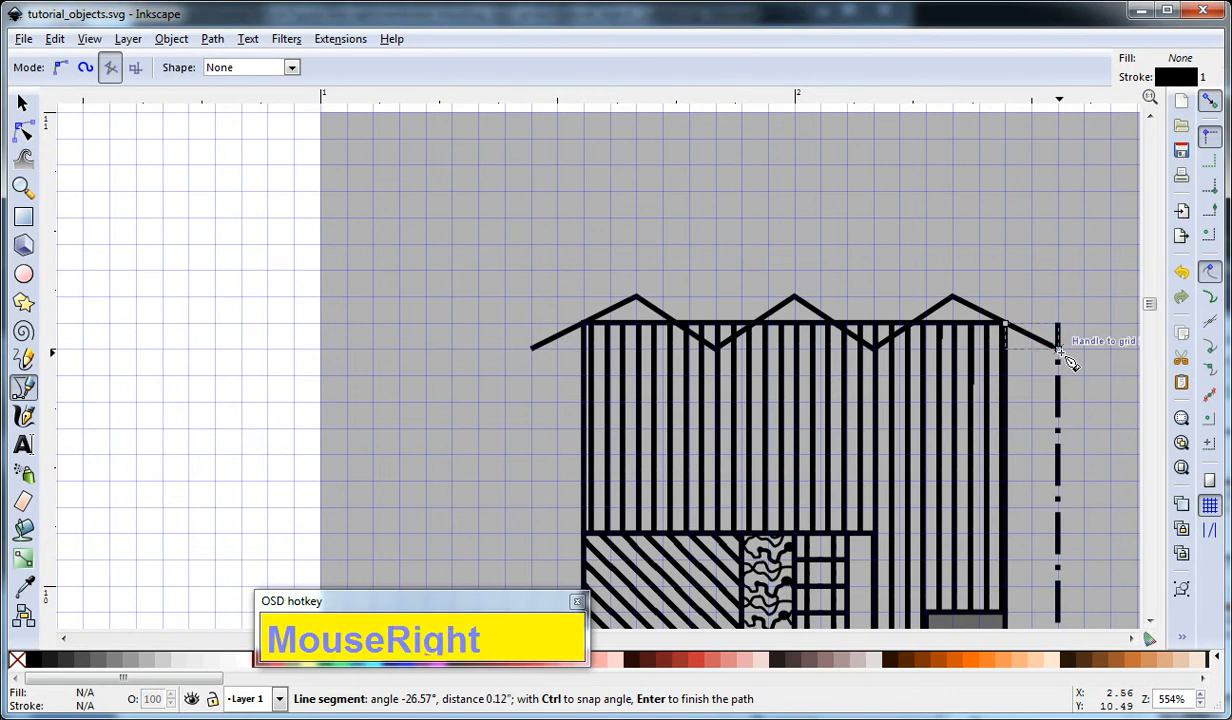
key(F1)
click(1040, 249)
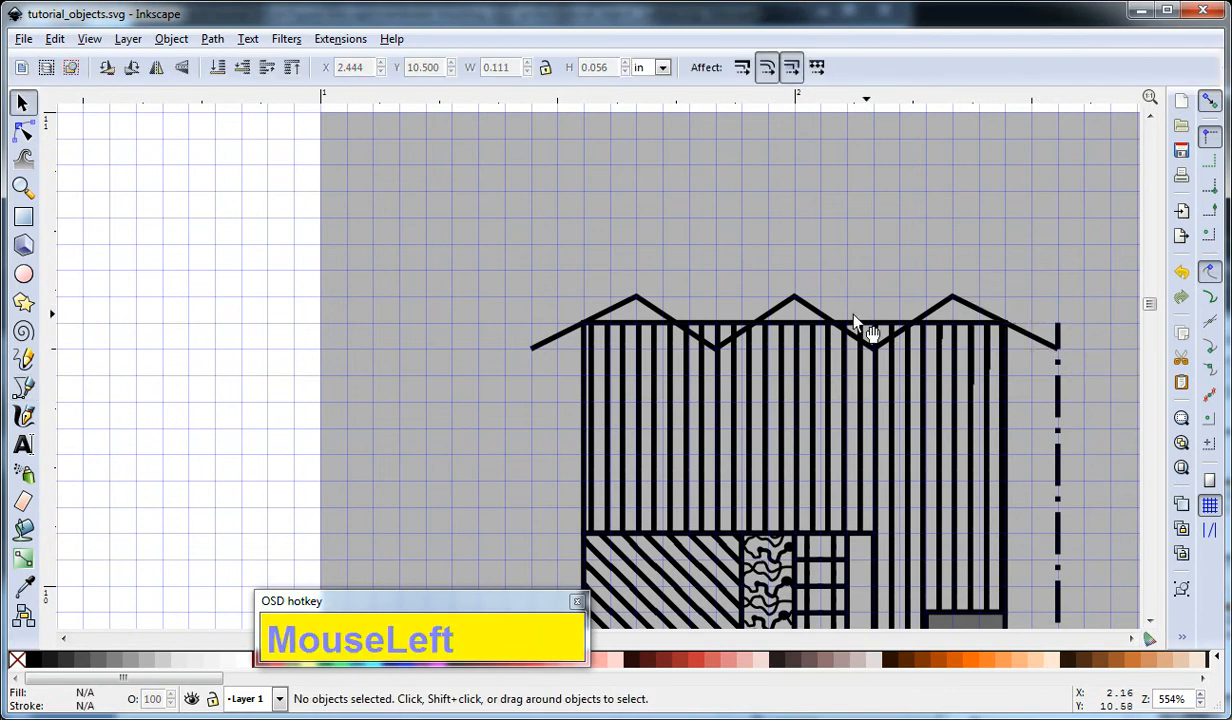
Give the zigzag piece forming the leftmost peak the Columns Tight pattern fill and deselect it.
click(624, 304)
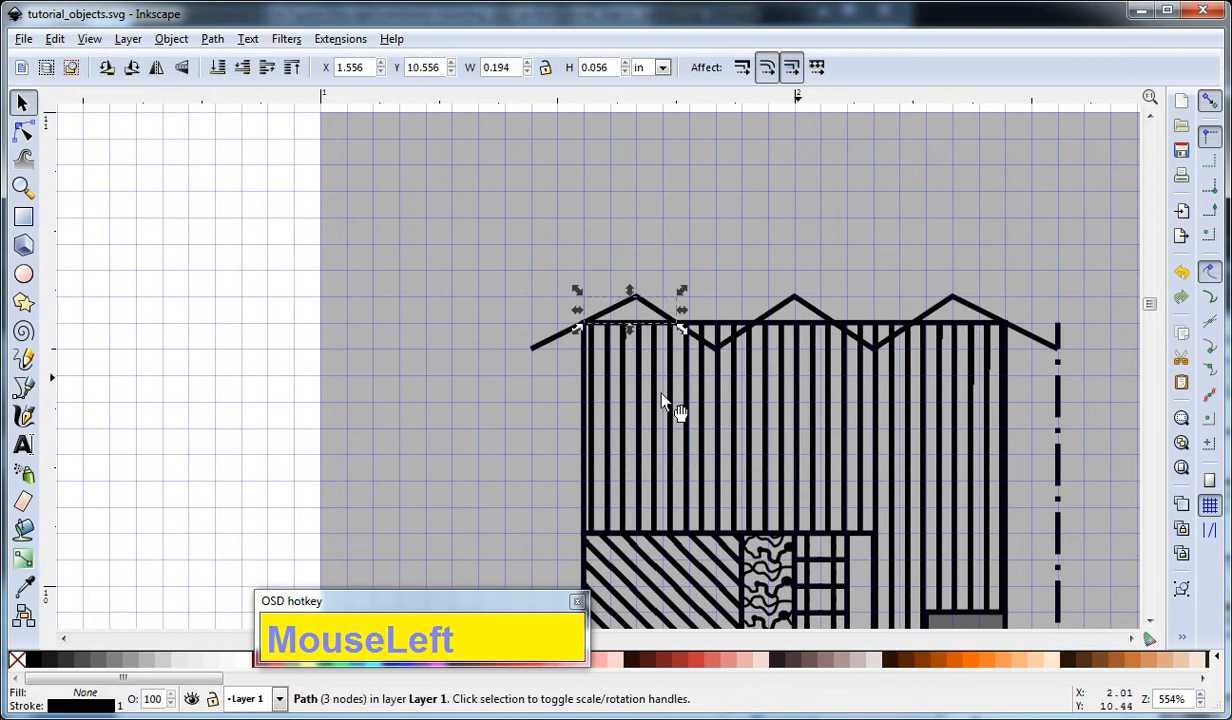
click(797, 428)
click(626, 305)
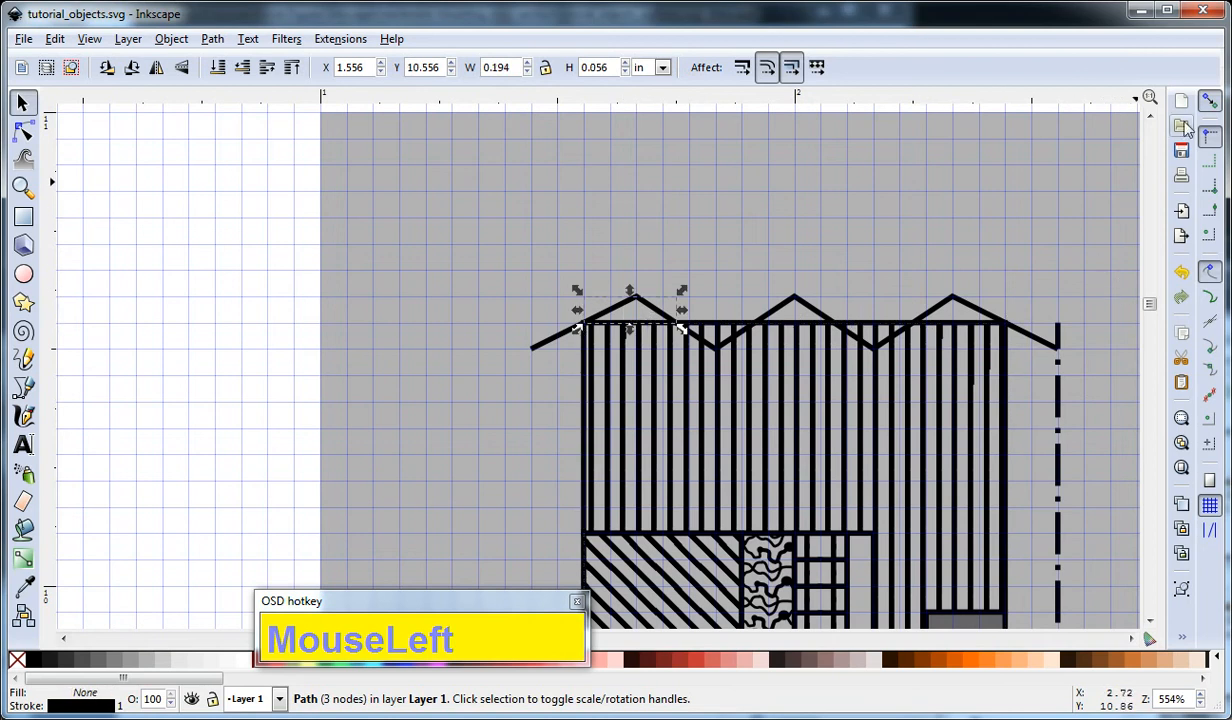
key(ctrl+shift+f)
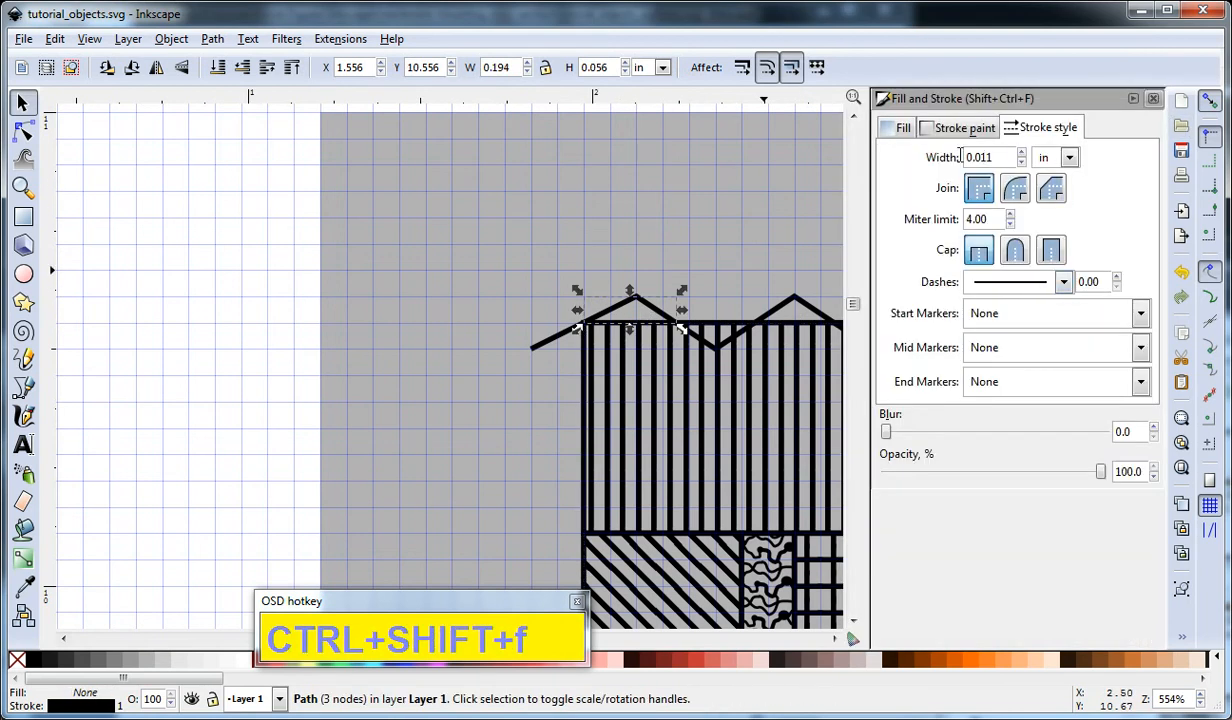
click(900, 128)
click(1011, 160)
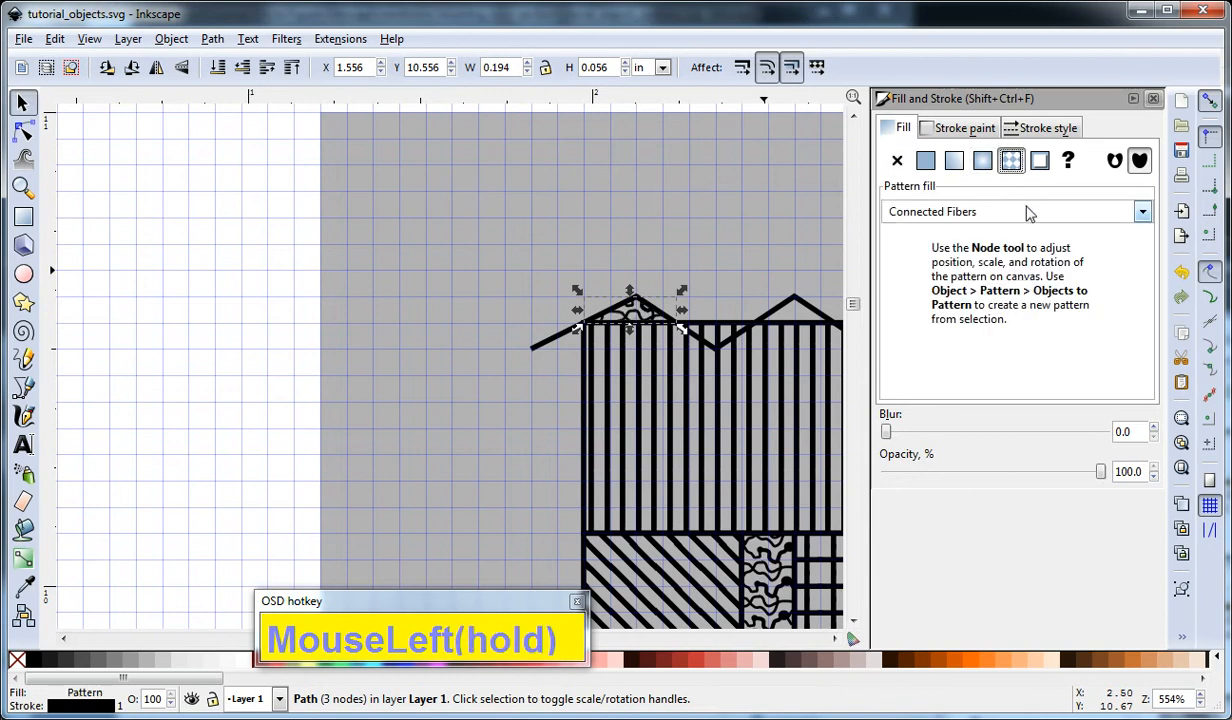
click(1028, 218)
scroll(1028, 190, up, 5)
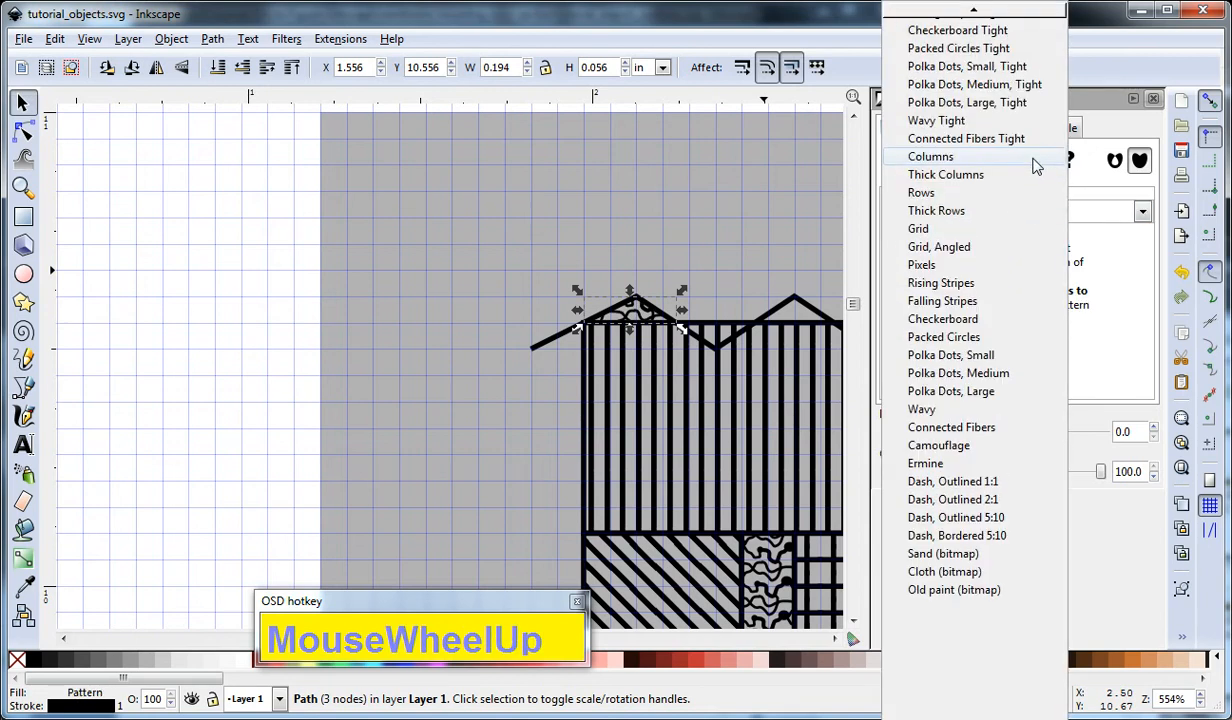
scroll(1030, 150, up, 5)
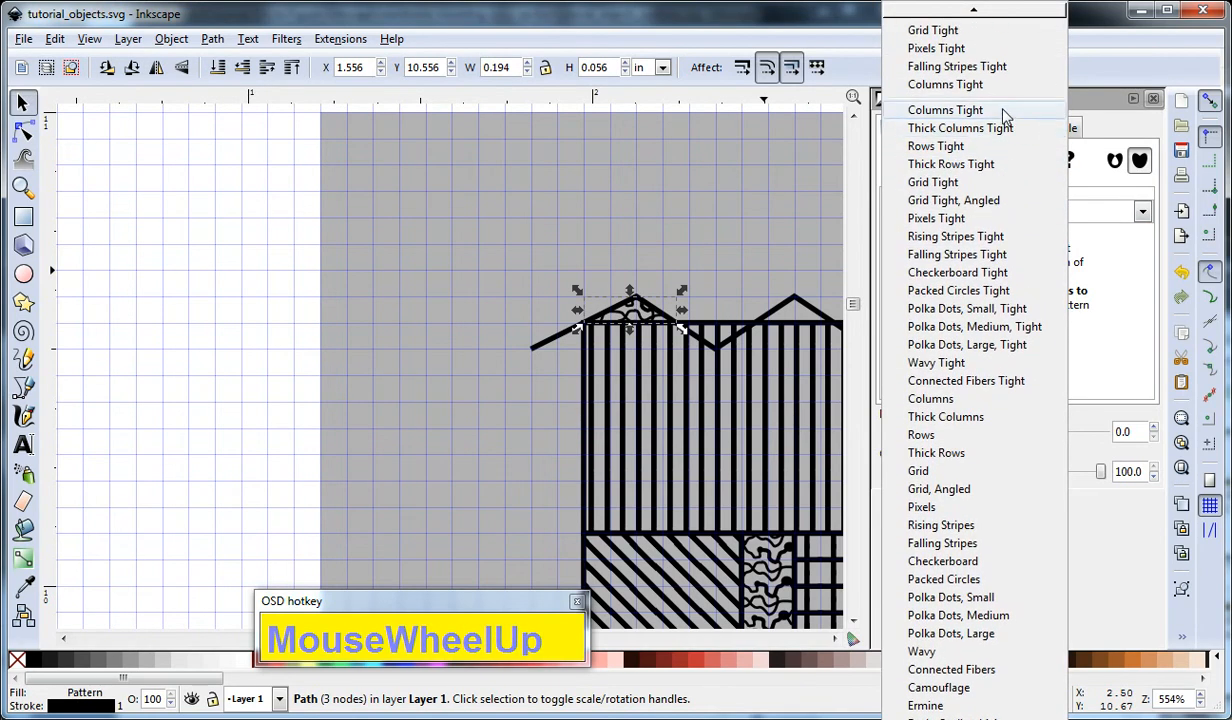
click(1006, 116)
click(752, 222)
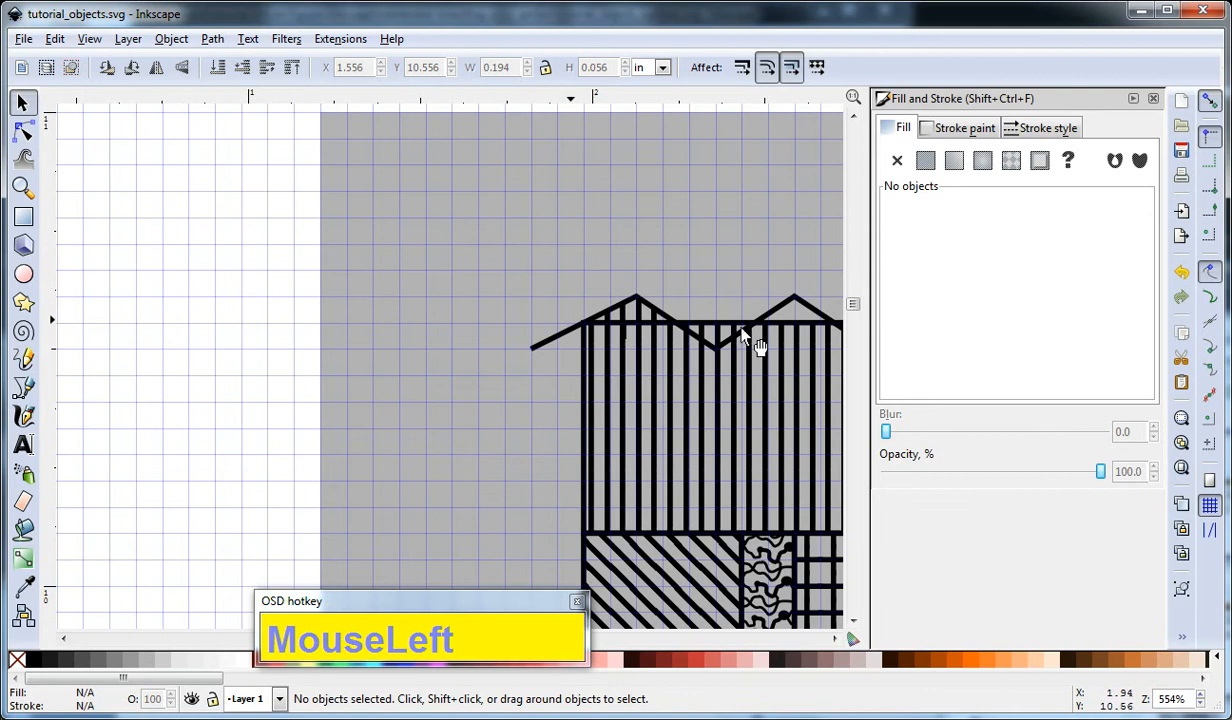
Delete the segment along the striped shape's upper edge between its two corner nodes, leaving the outline open there.
click(785, 326)
key(F2)
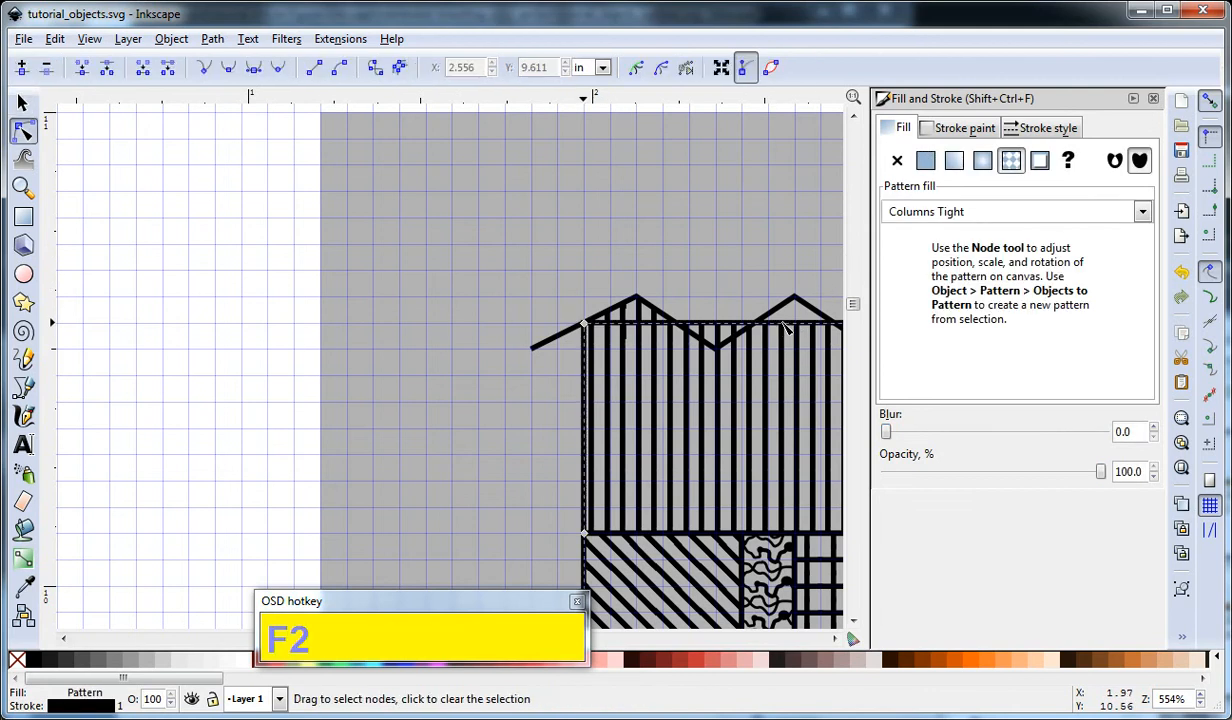
drag(706, 260, 421, 231)
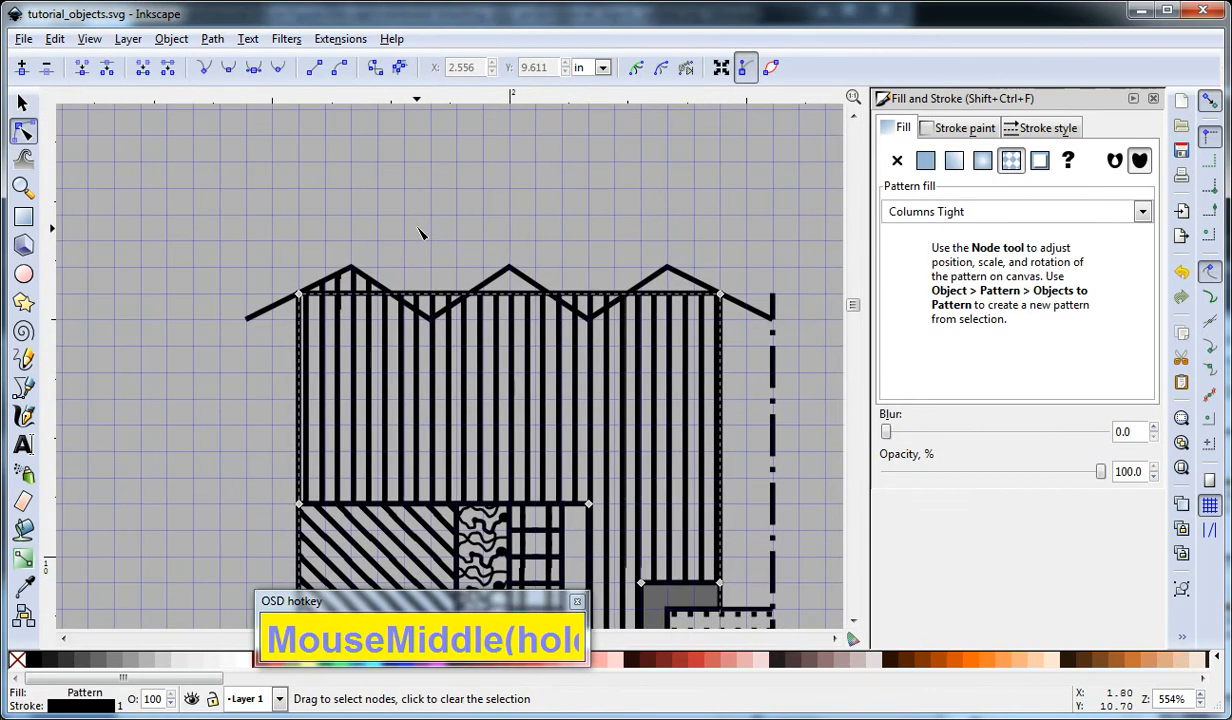
click(524, 296)
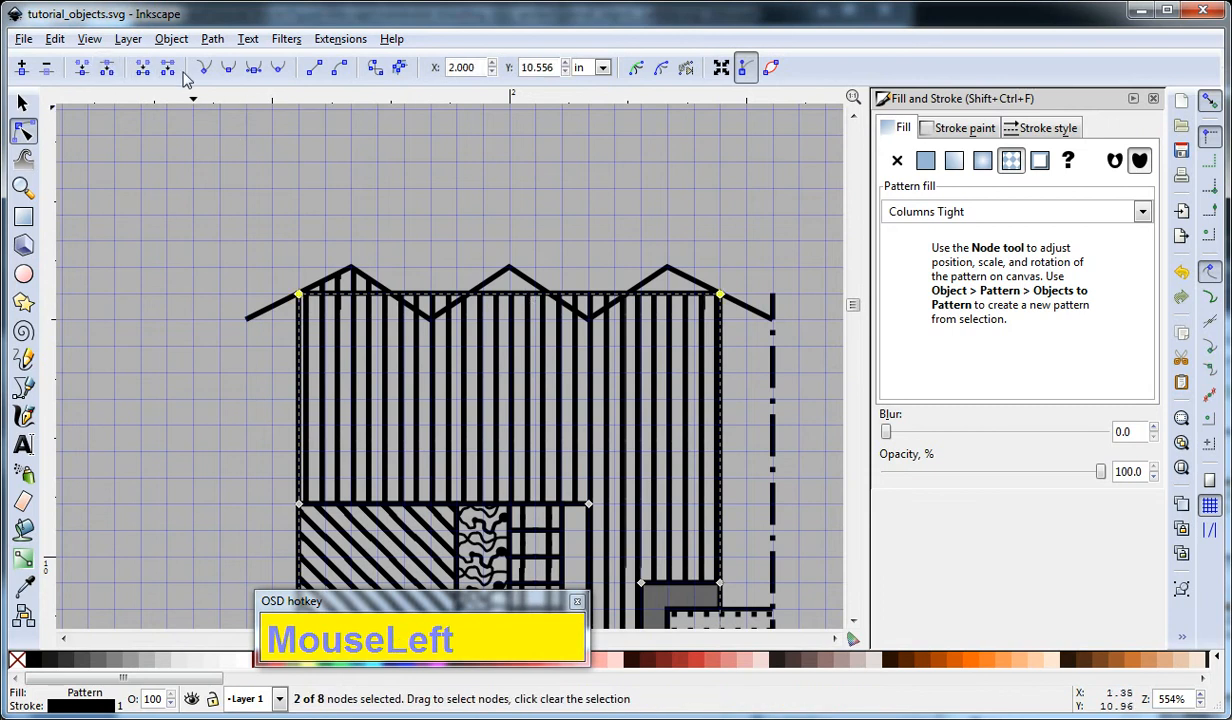
key(F1)
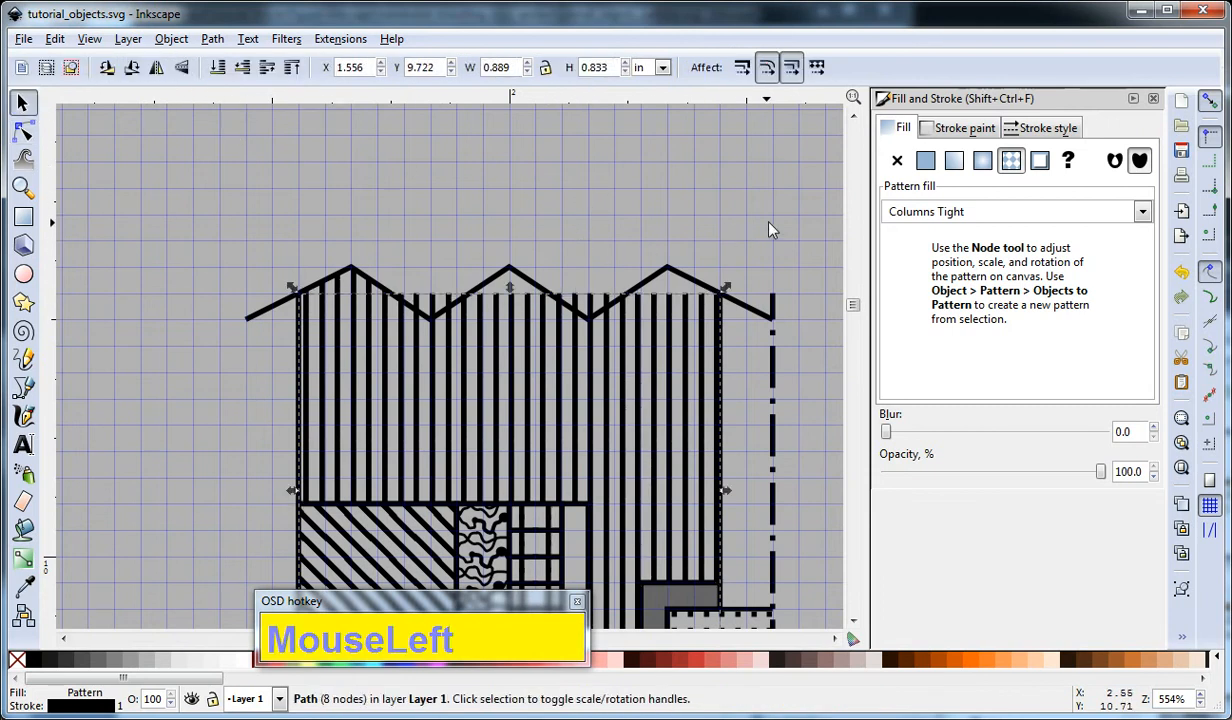
click(333, 292)
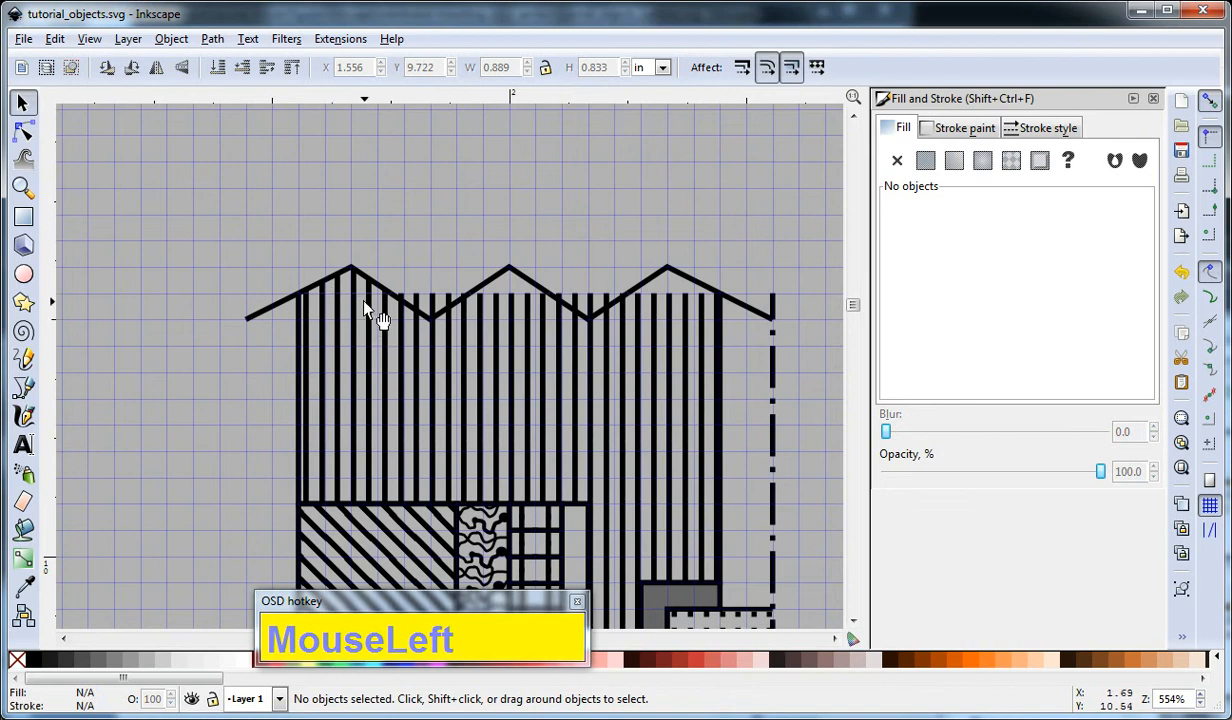
Examine the leftmost peak's stripes up close and check the piece forming the middle peak.
ctrl+scroll(352, 289, up, 4)
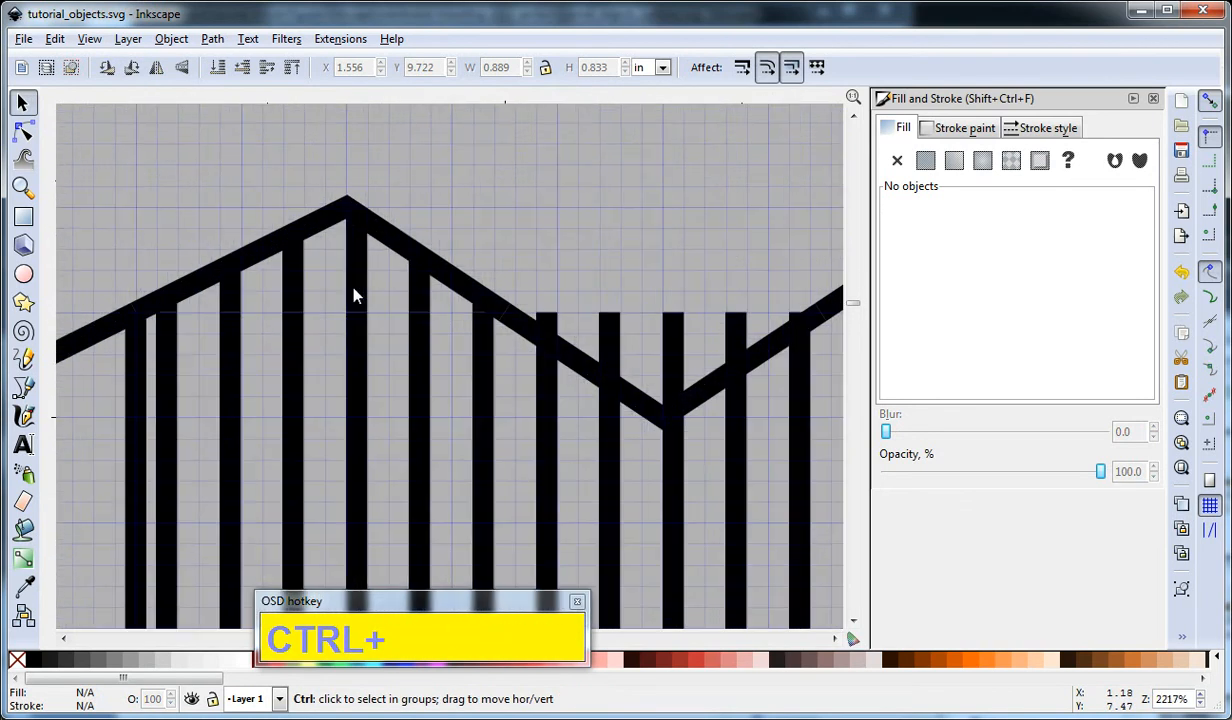
ctrl+scroll(355, 294, down, 3)
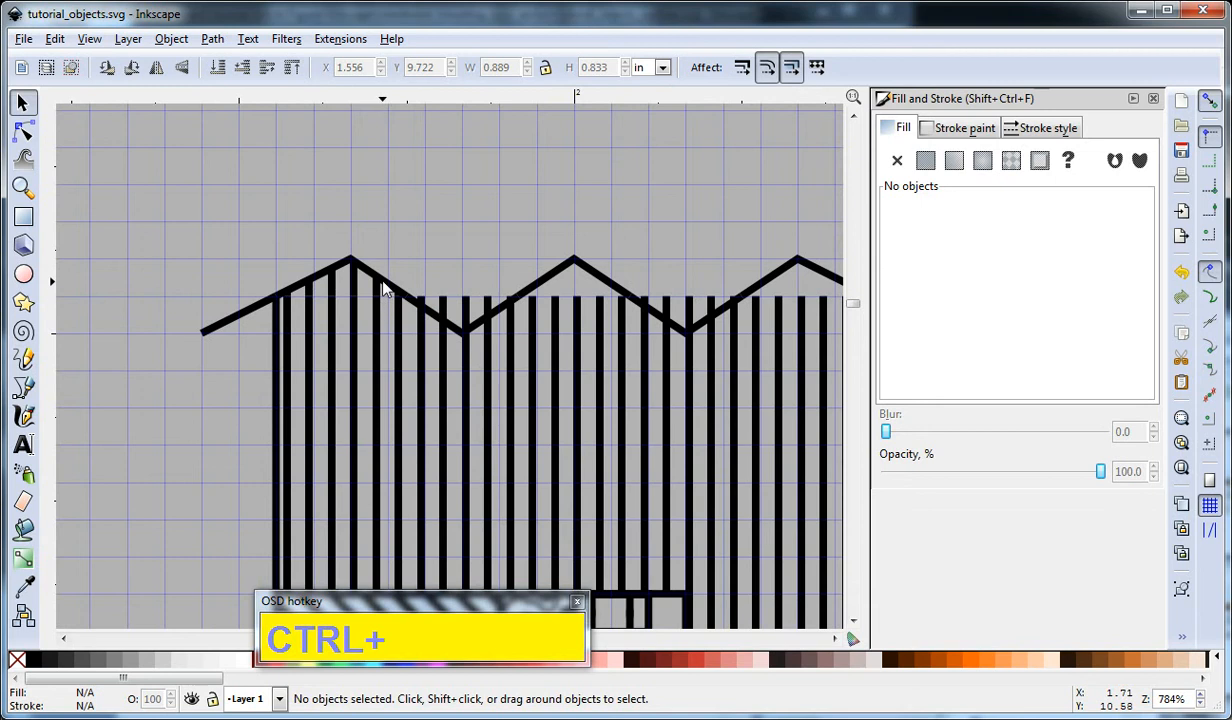
click(385, 288)
click(473, 250)
middle_click(487, 248)
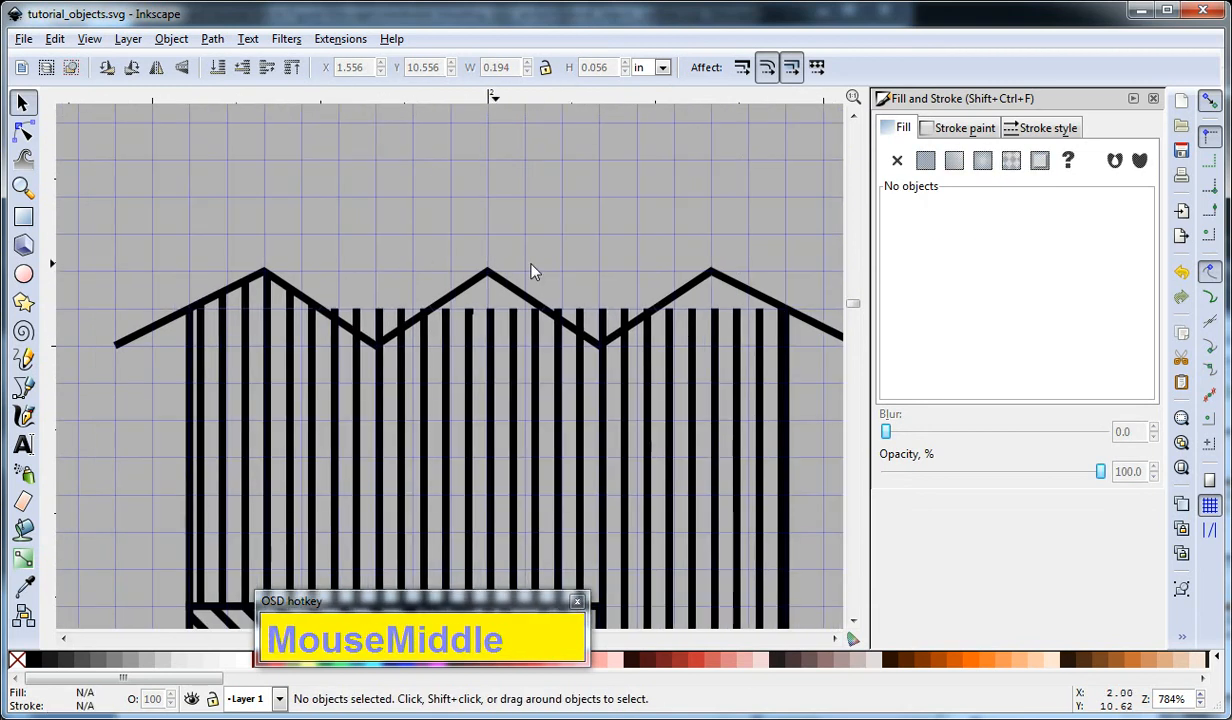
click(493, 275)
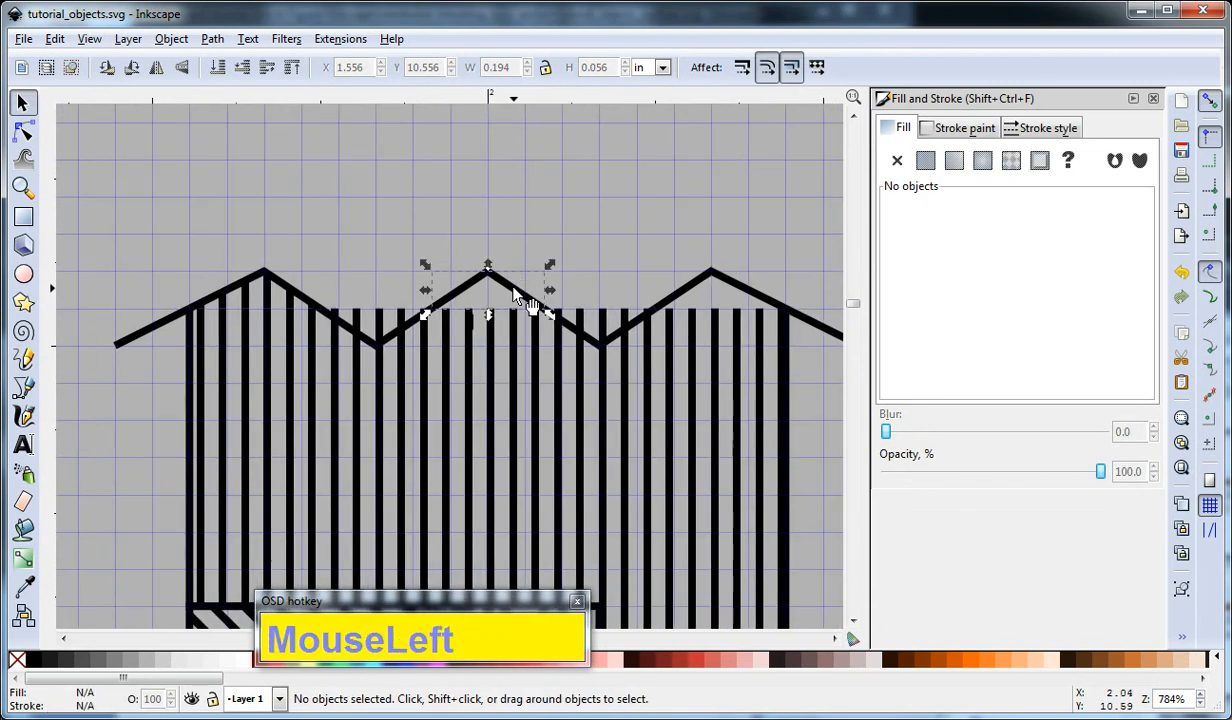
Try to move the leftmost peak piece's lower left node with movement constrained to its handle lines.
click(300, 291)
key(F2)
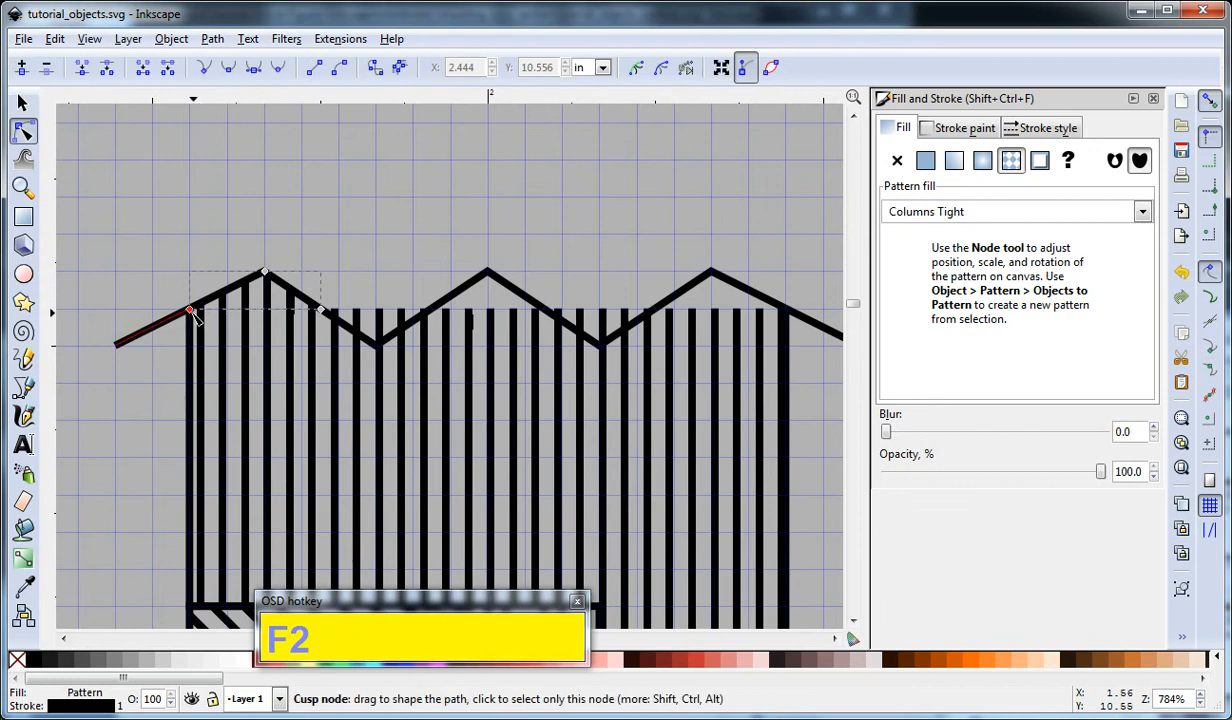
click(233, 290)
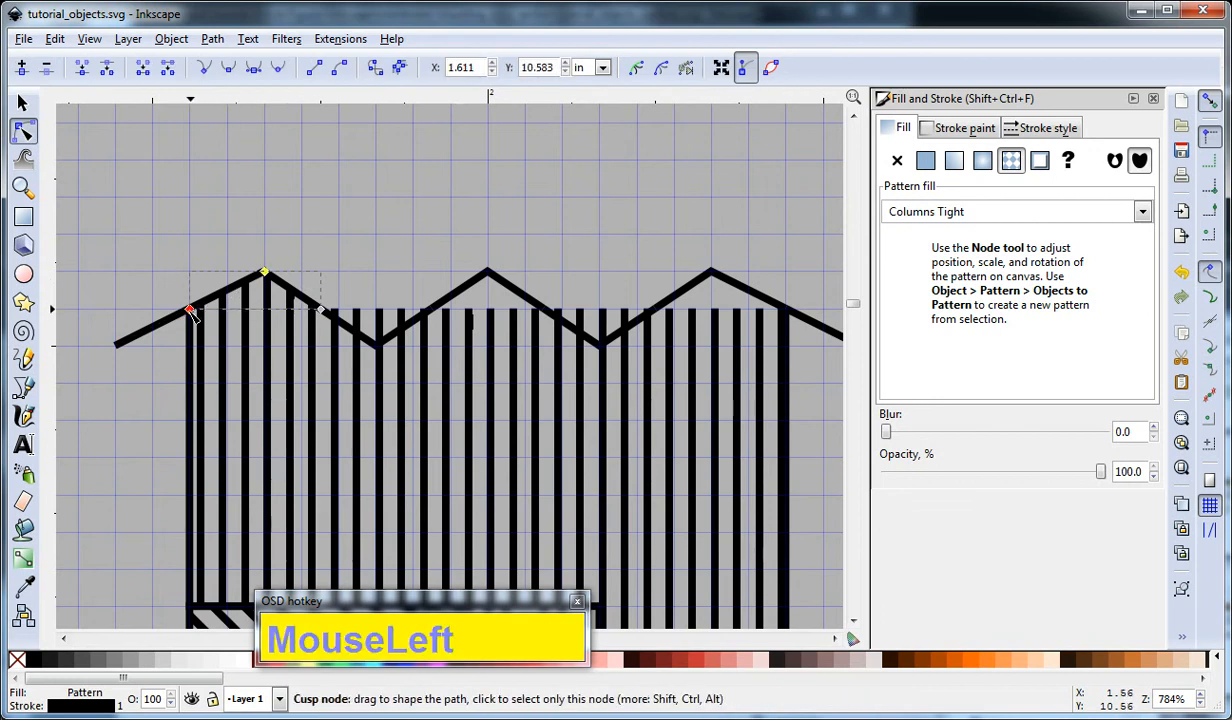
key(ctrl+alt)
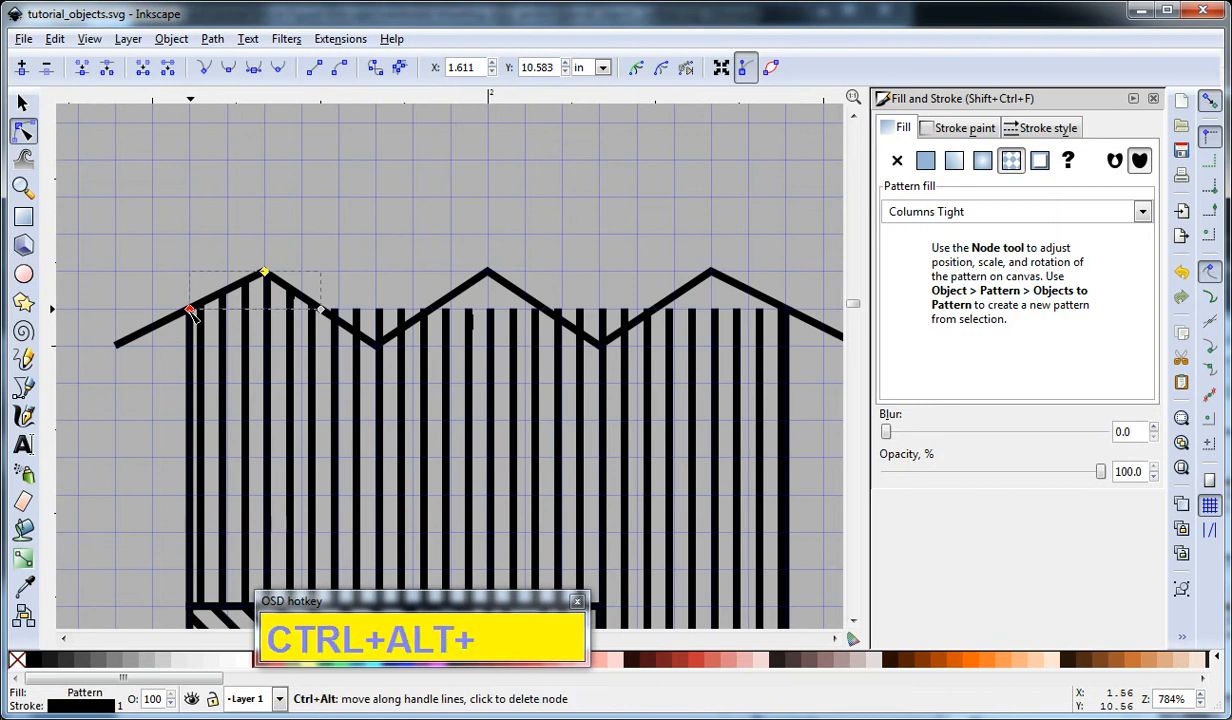
drag(193, 314, 208, 345)
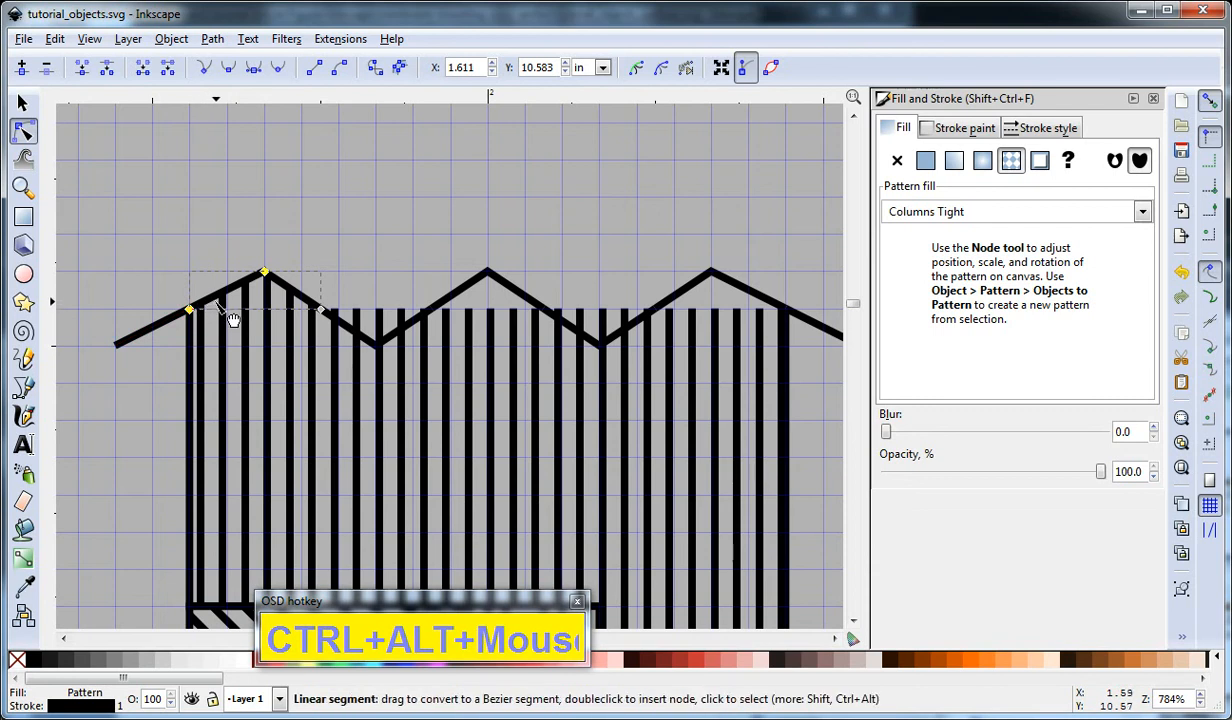
click(264, 273)
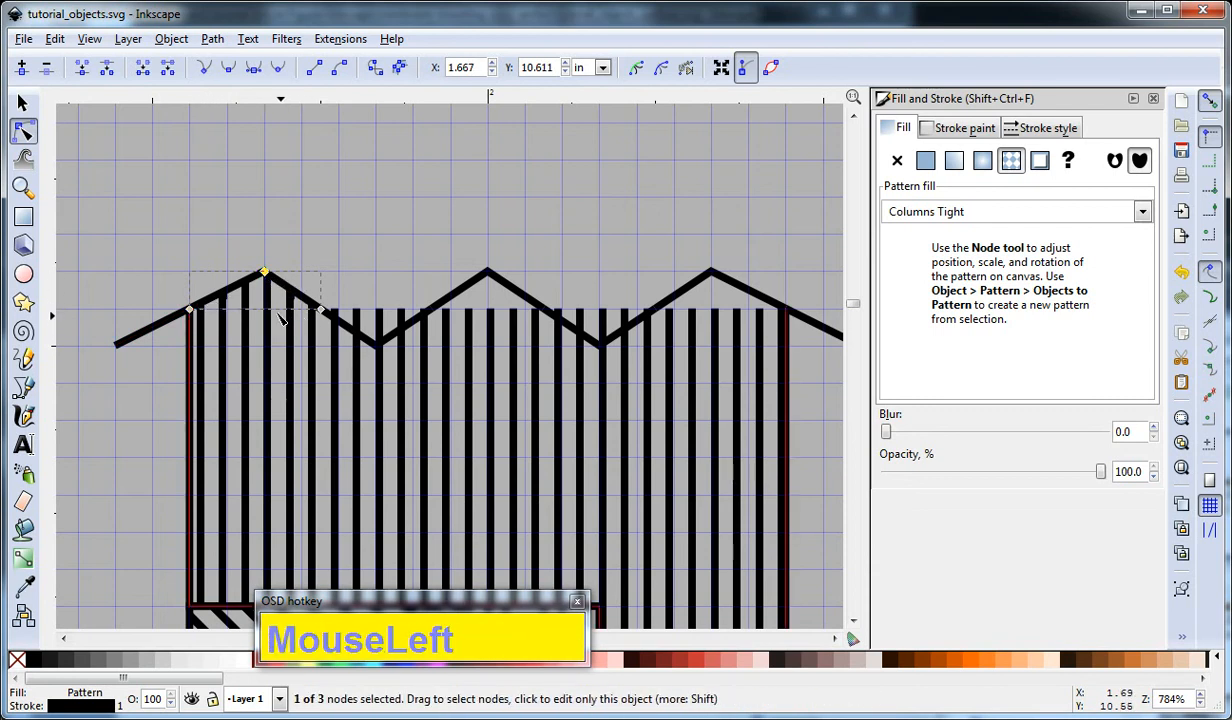
click(190, 310)
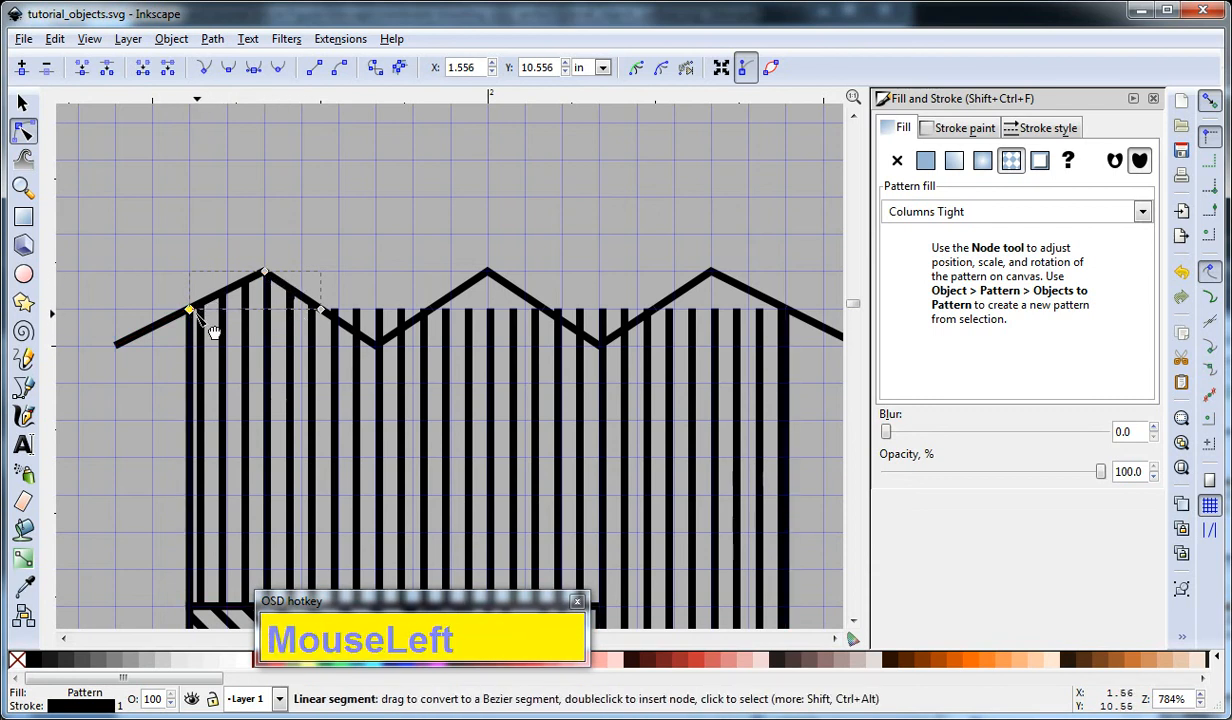
drag(188, 311, 206, 342)
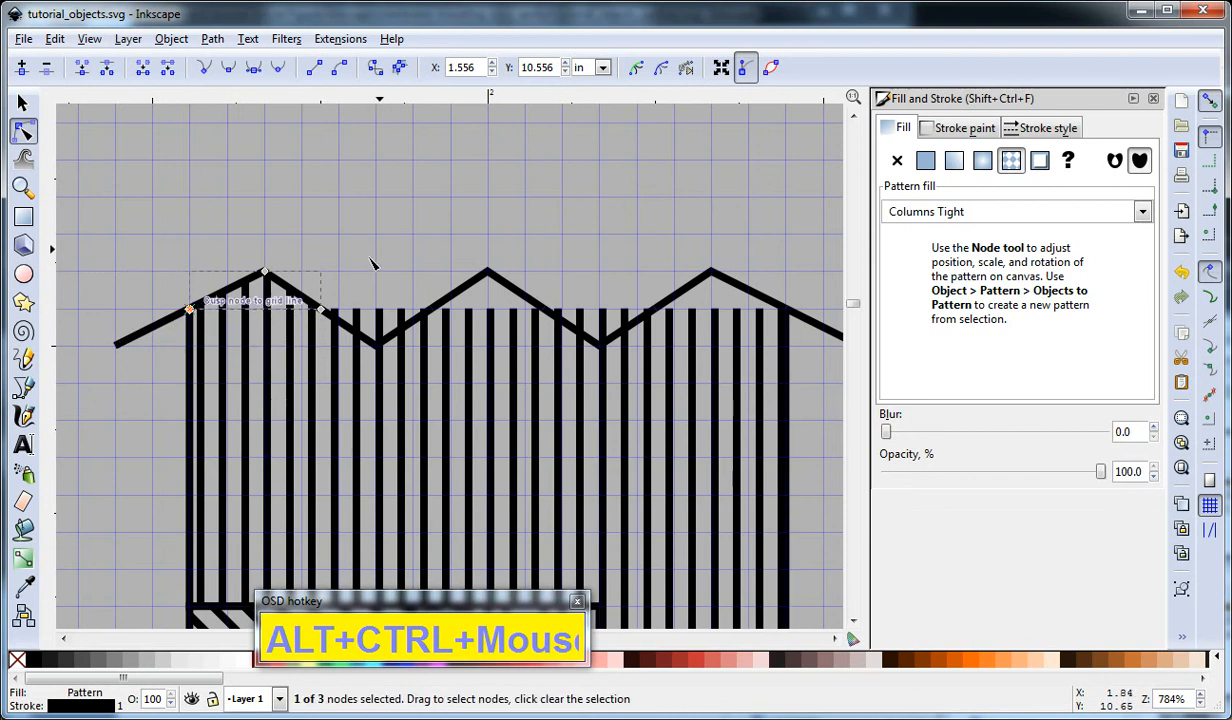
Try moving the whole leftmost peak piece slightly upward with snapping turned off.
key(F1)
click(312, 310)
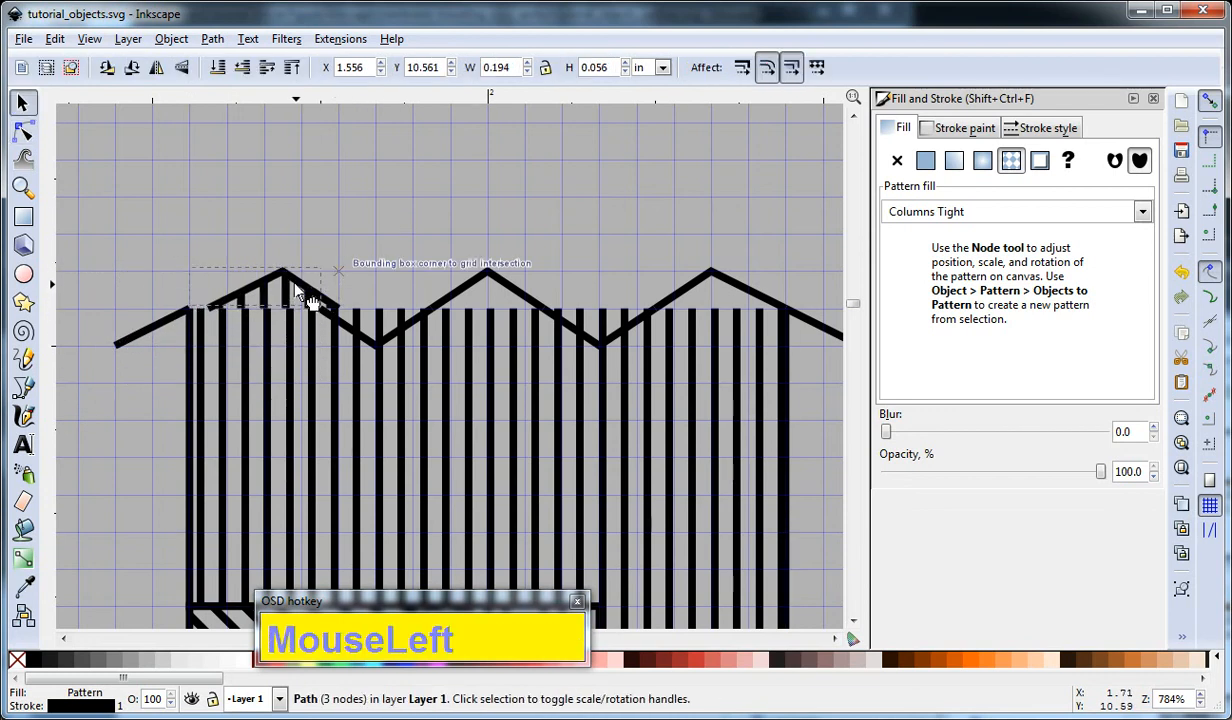
drag(283, 275, 257, 274)
click(304, 287)
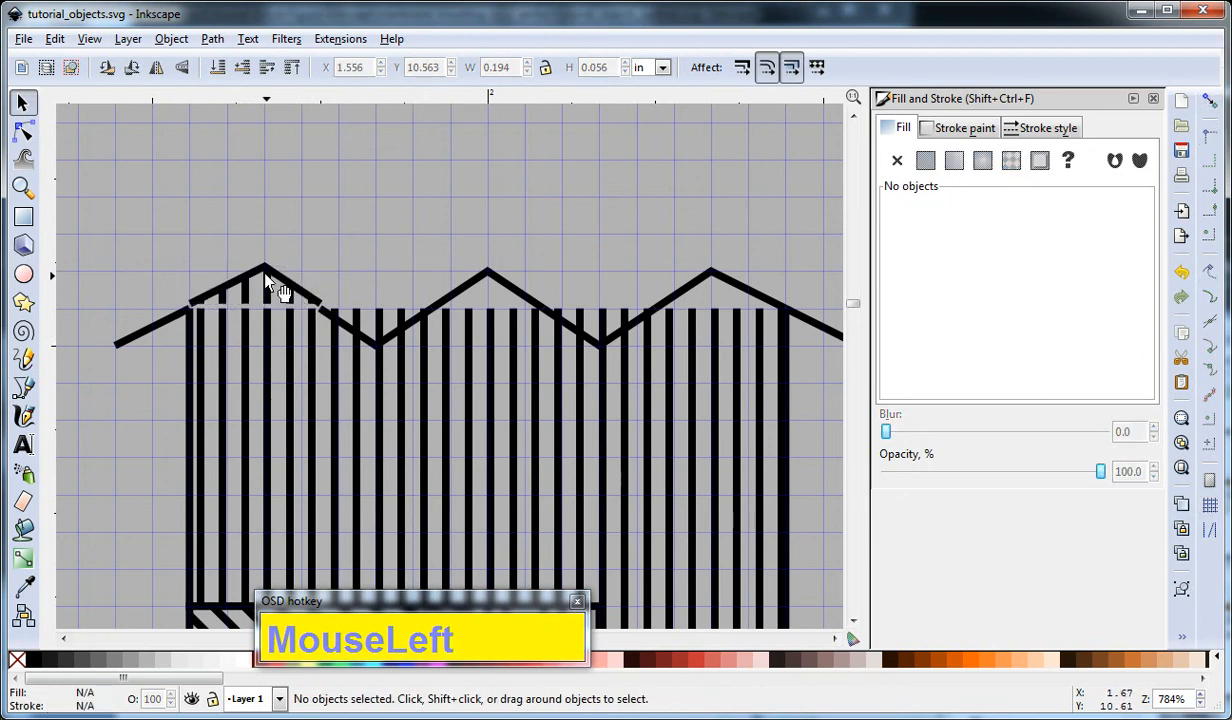
click(285, 287)
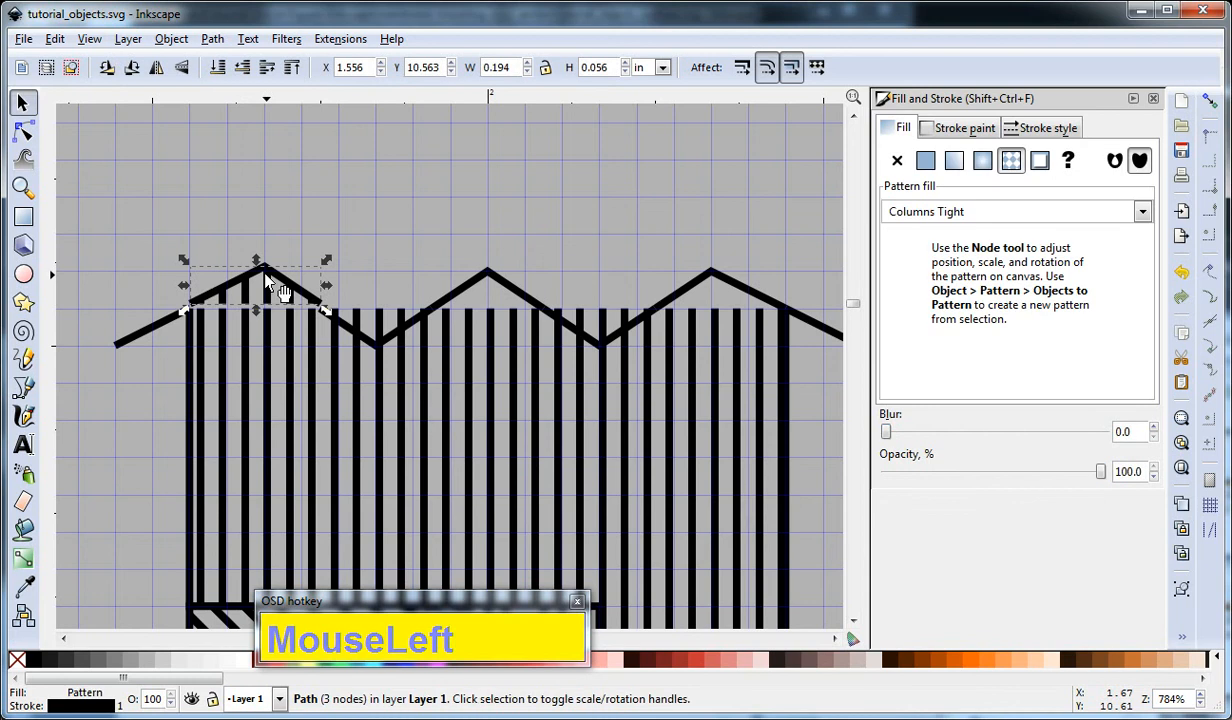
Try adjusting the leftmost peak piece's lower left node, undo the recent moves of that piece, and deselect it.
key(F2)
click(197, 311)
mouse_move(192, 306)
mouse_down()
mouse_move(170, 325)
mouse_move(191, 305)
mouse_up()
key(ctrl+z)
key(ctrl+z)
key(ctrl+z)
key(F1)
click(513, 177)
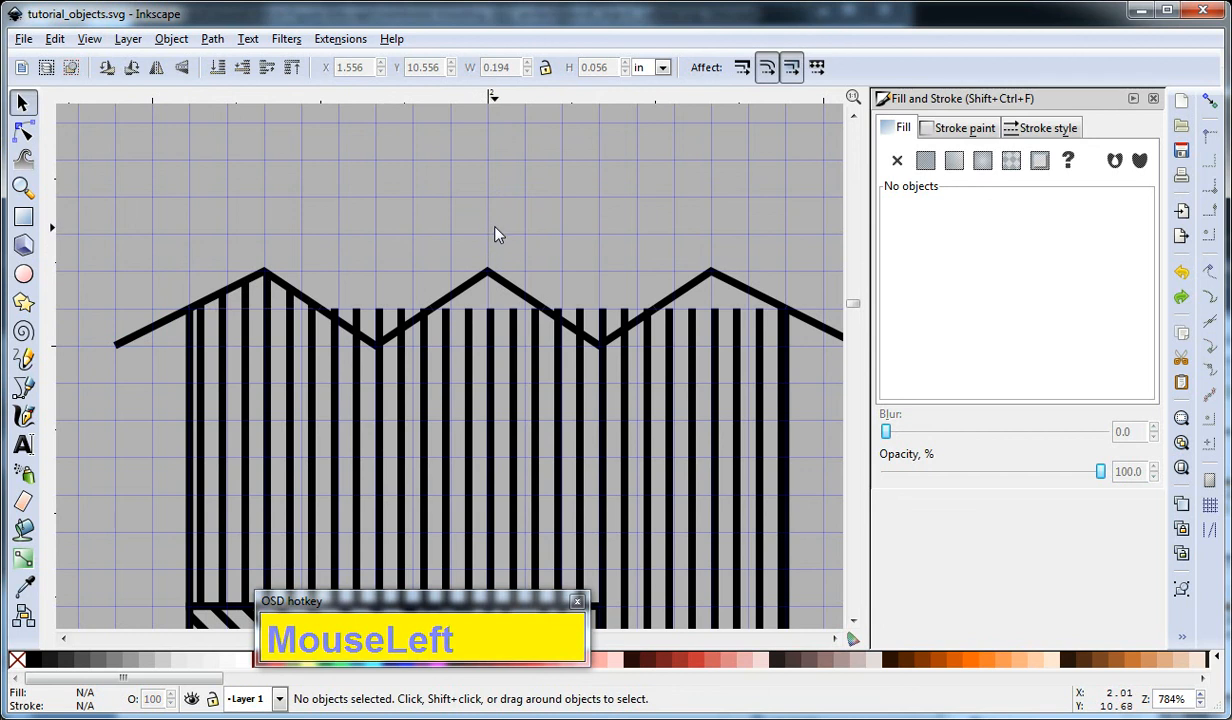
Fill both zigzag pieces forming the valleys with white to cover the stripe ends, and deselect them.
click(368, 341)
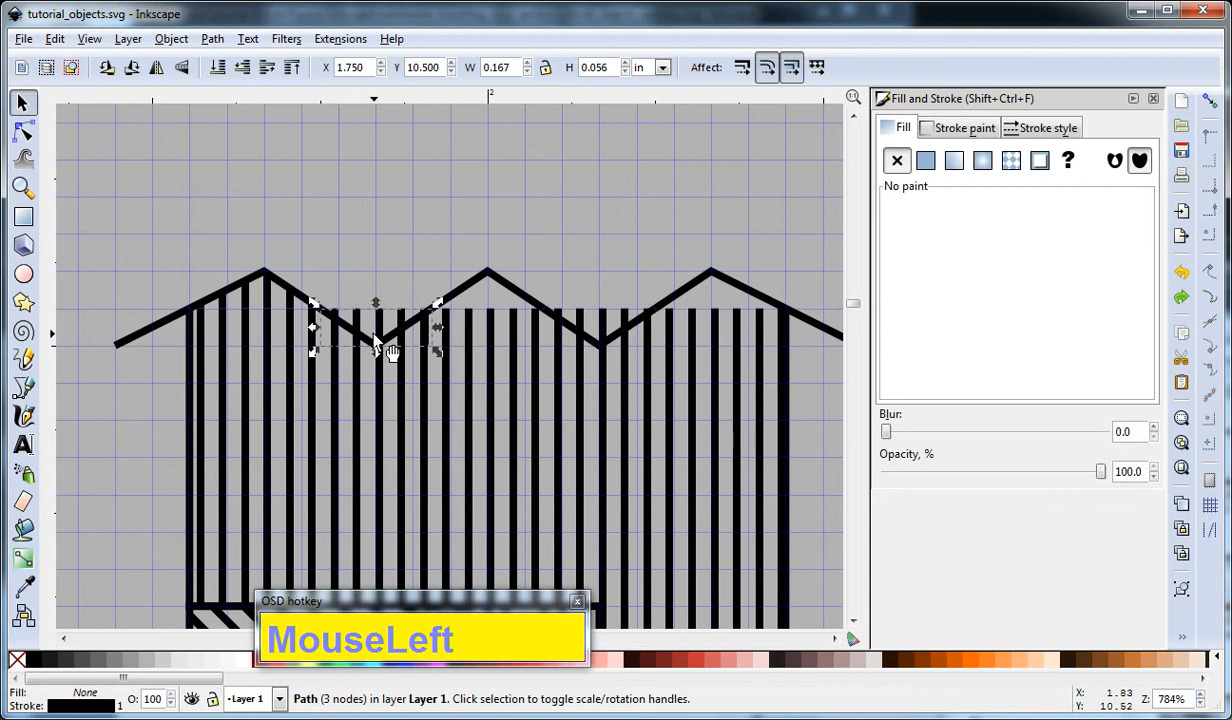
click(925, 161)
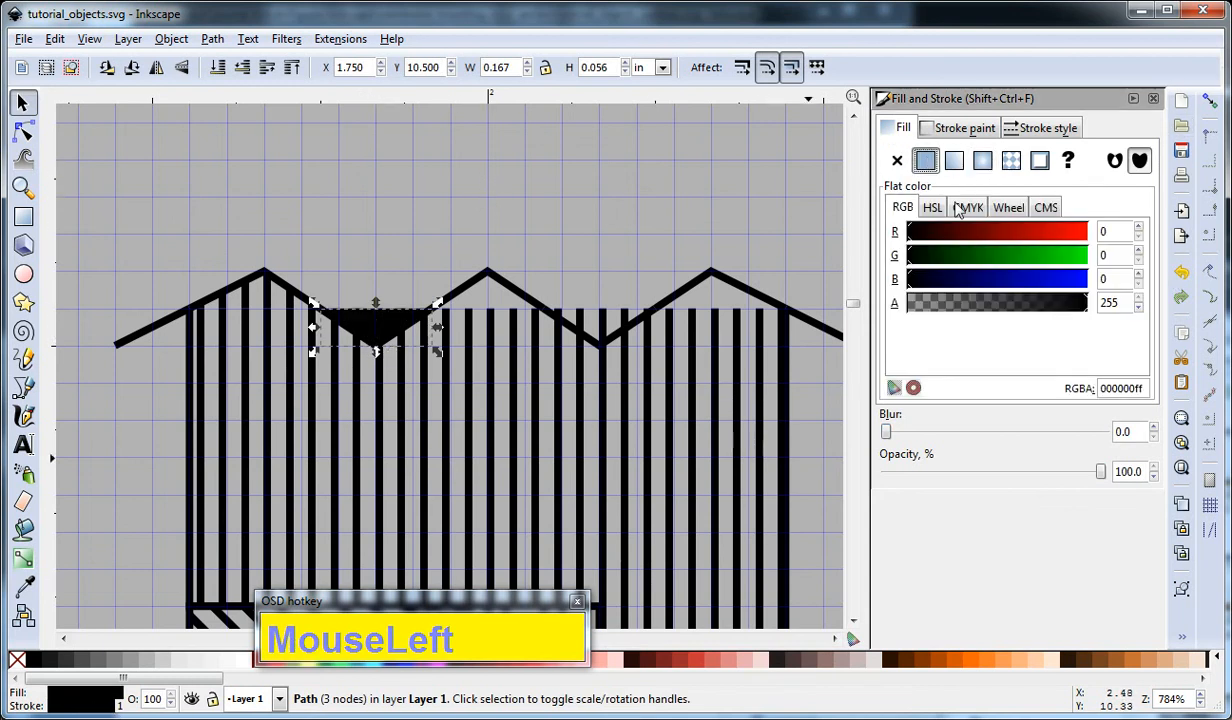
click(250, 668)
click(565, 194)
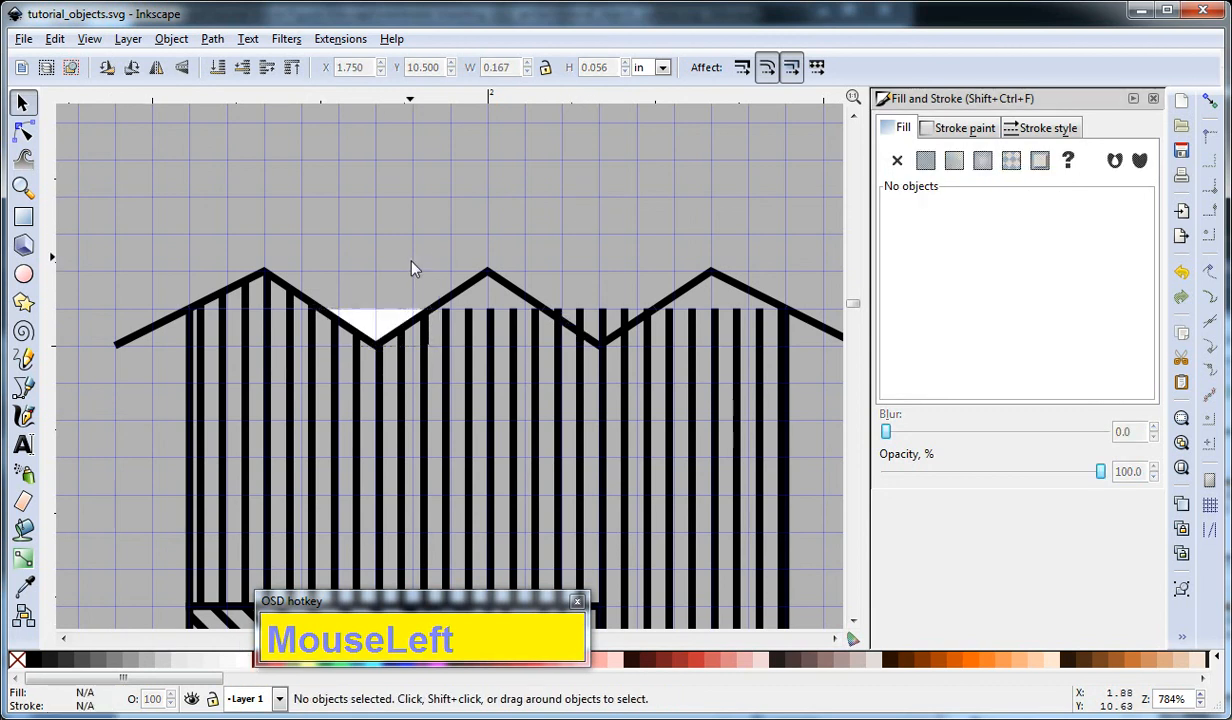
click(614, 340)
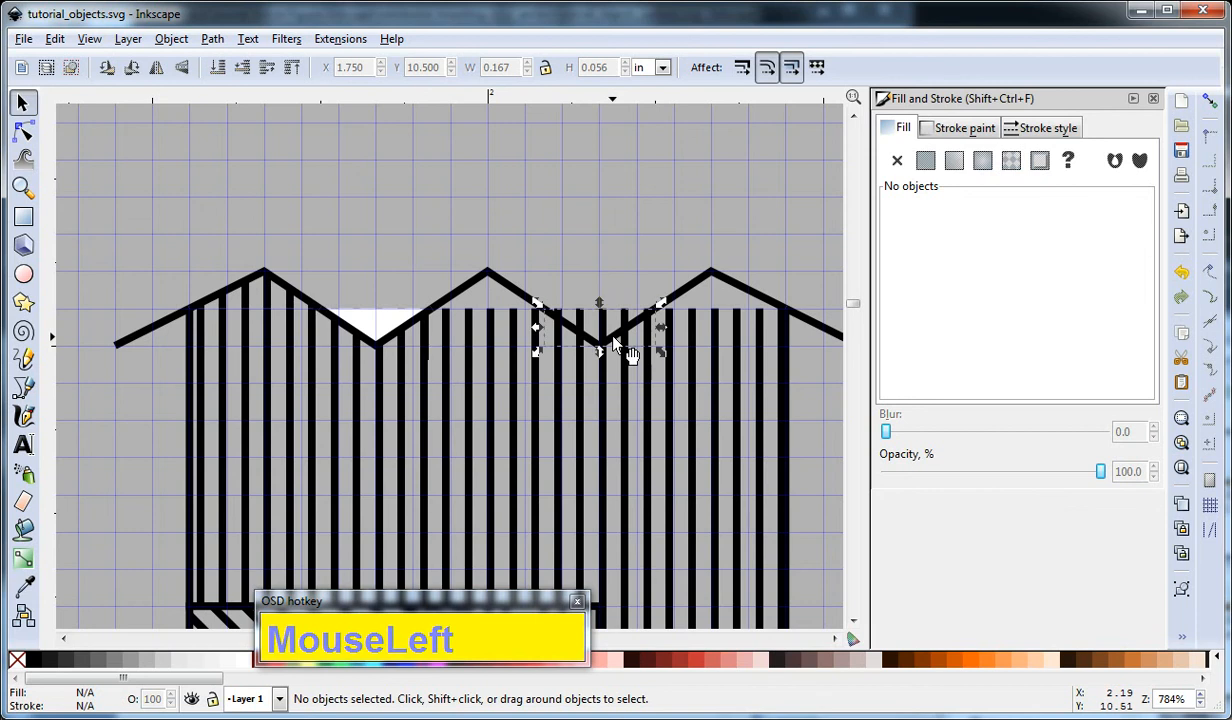
click(248, 668)
click(530, 268)
Give the middle and rightmost peak pieces together the same Columns Tight pattern fill and deselect them.
click(512, 287)
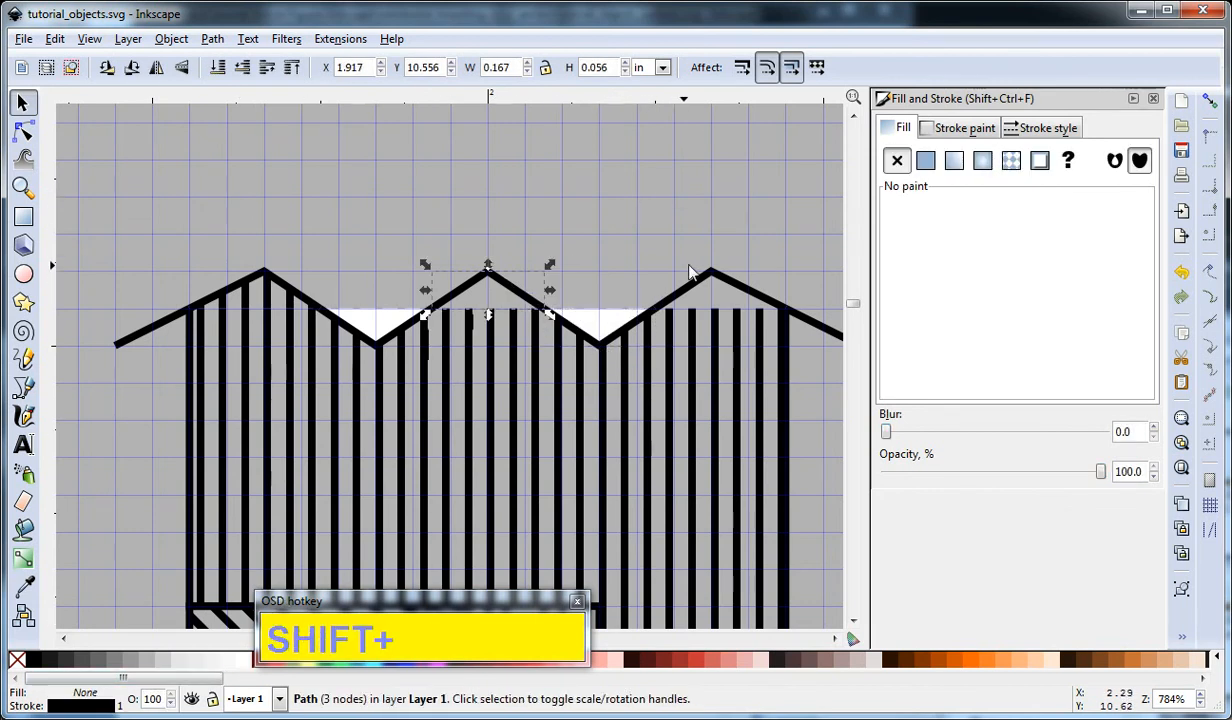
shift+click(695, 270)
click(1012, 162)
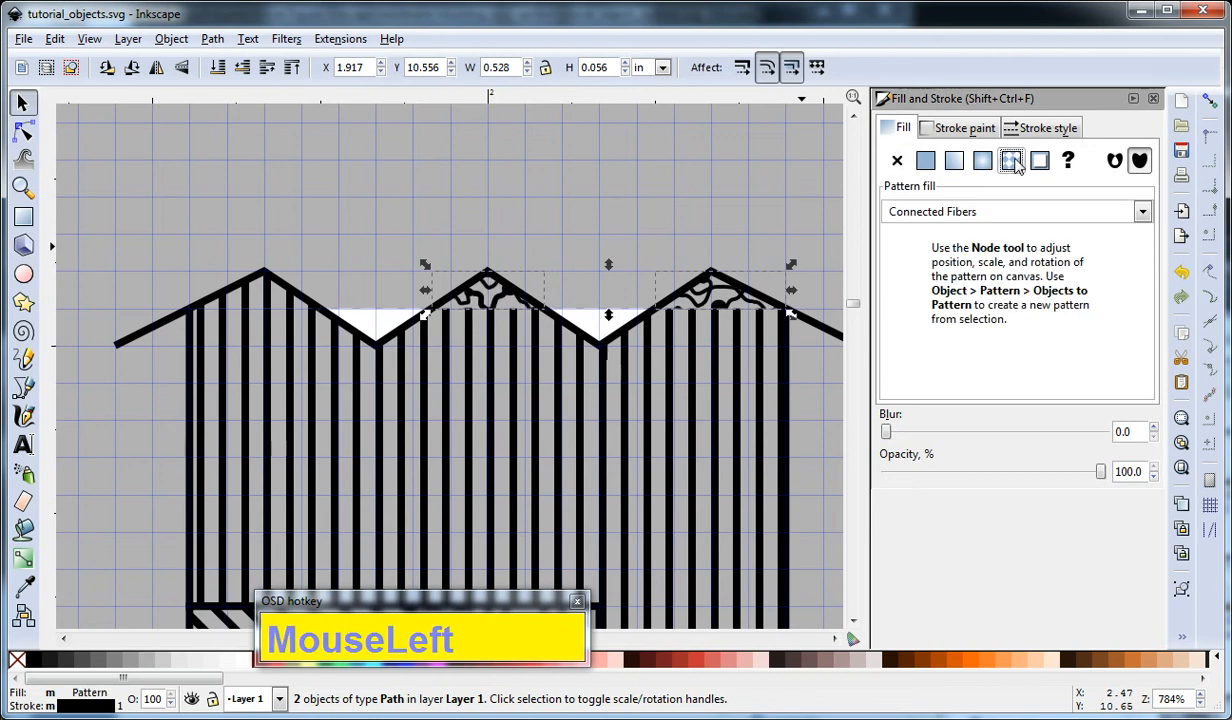
click(1009, 214)
scroll(1003, 113, up, 3)
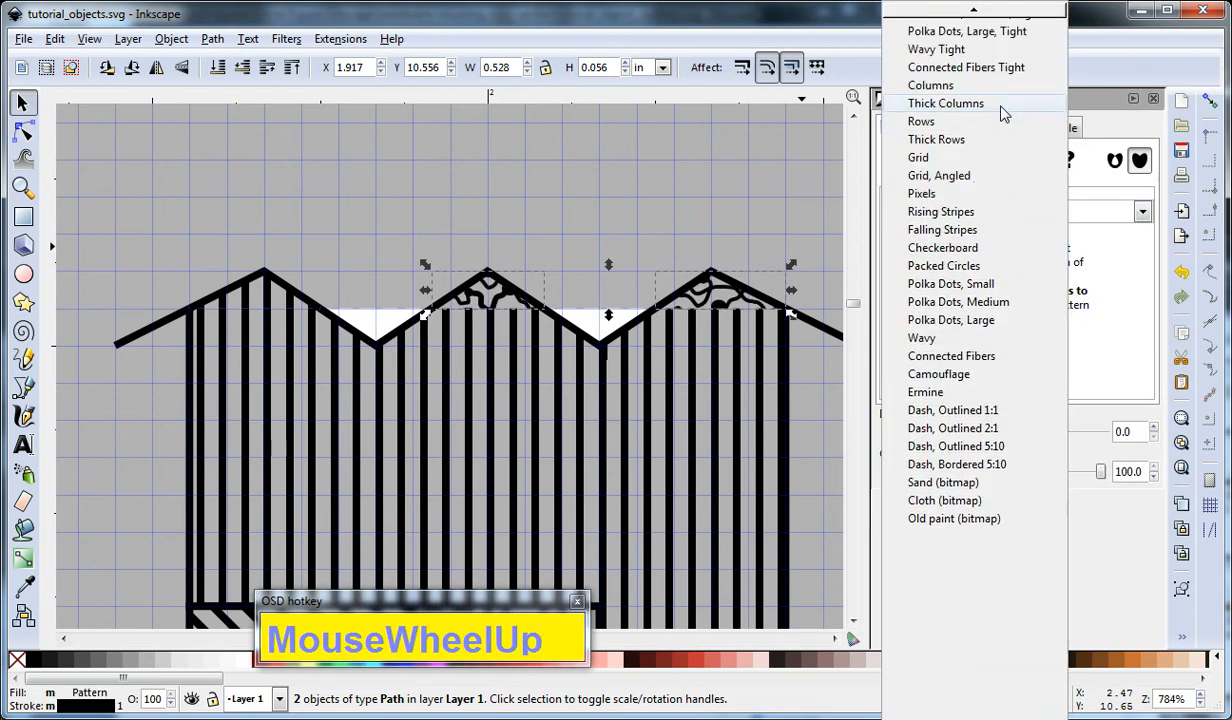
scroll(1003, 113, up, 3)
scroll(997, 45, up, 2)
click(995, 27)
click(760, 155)
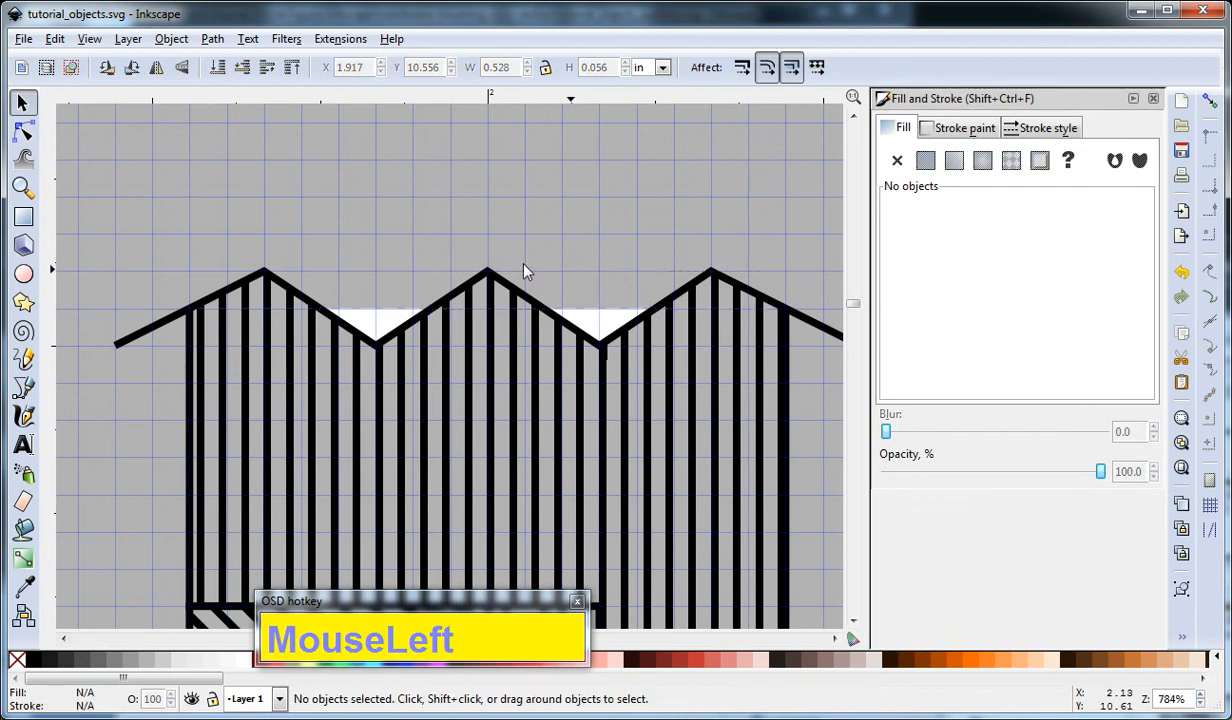
Change the fill in the style attribute of background rectangle rect7784 to white using the XML editor, and close the editor.
ctrl+scroll(503, 262, down, 2)
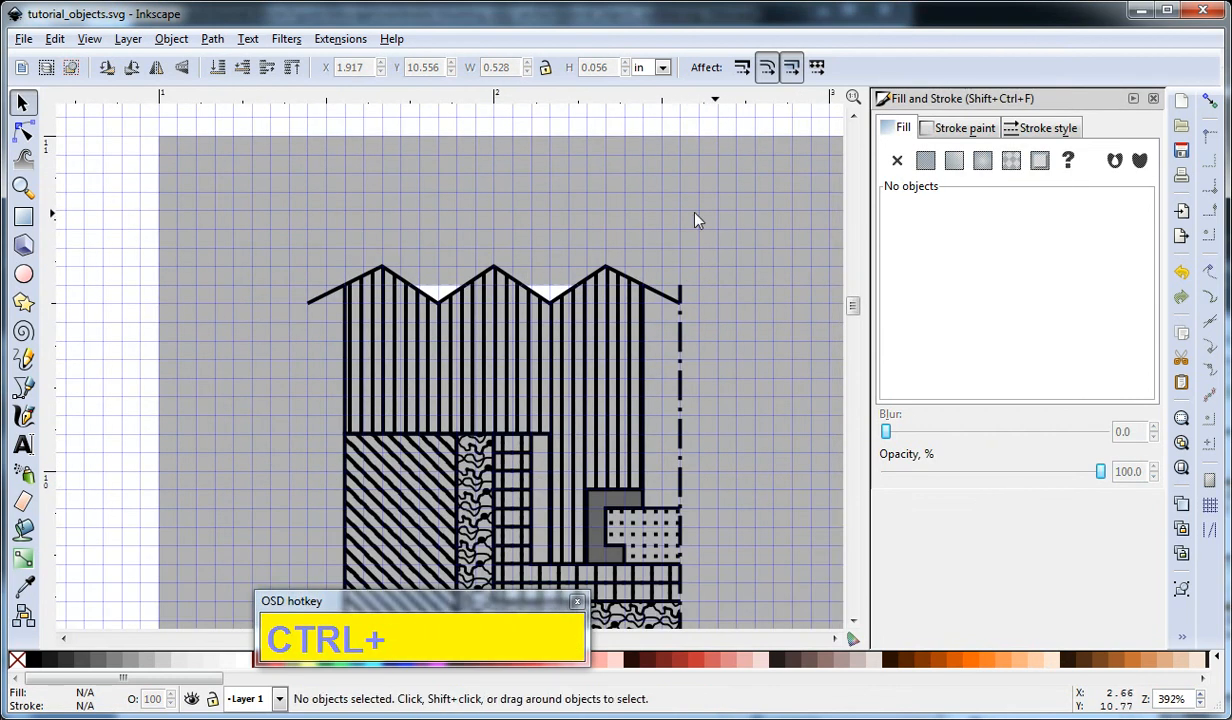
click(506, 188)
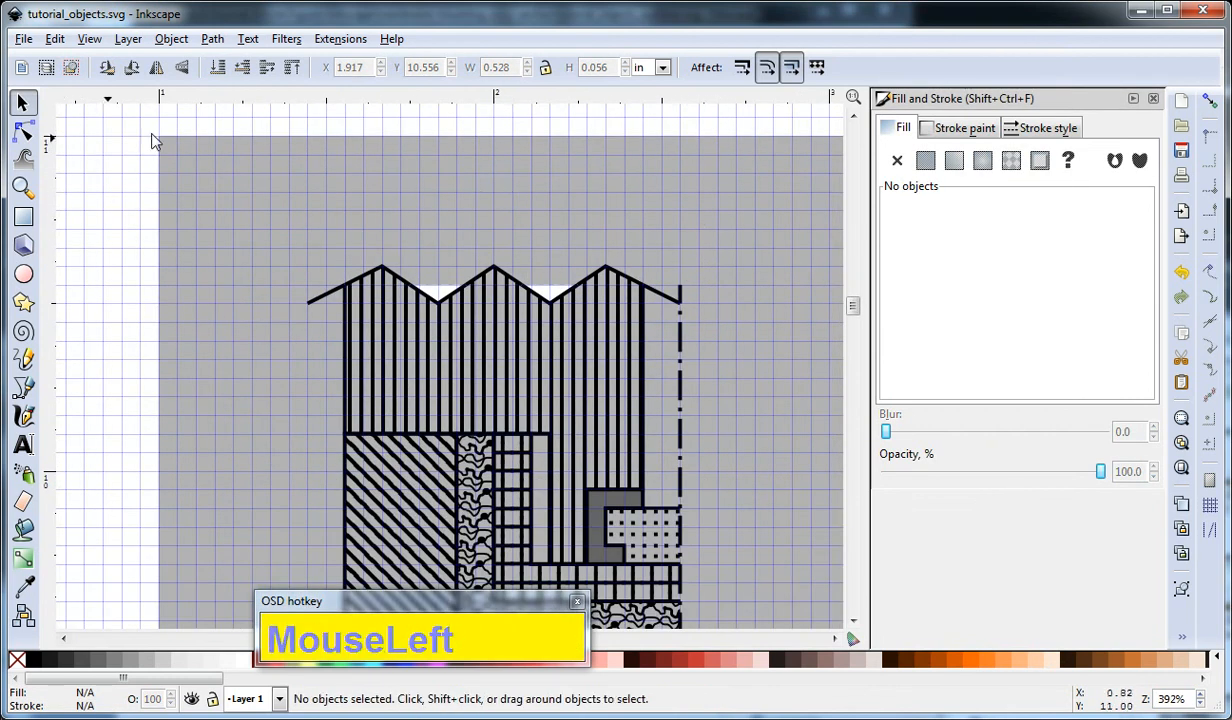
ctrl+scroll(234, 184, down, 1)
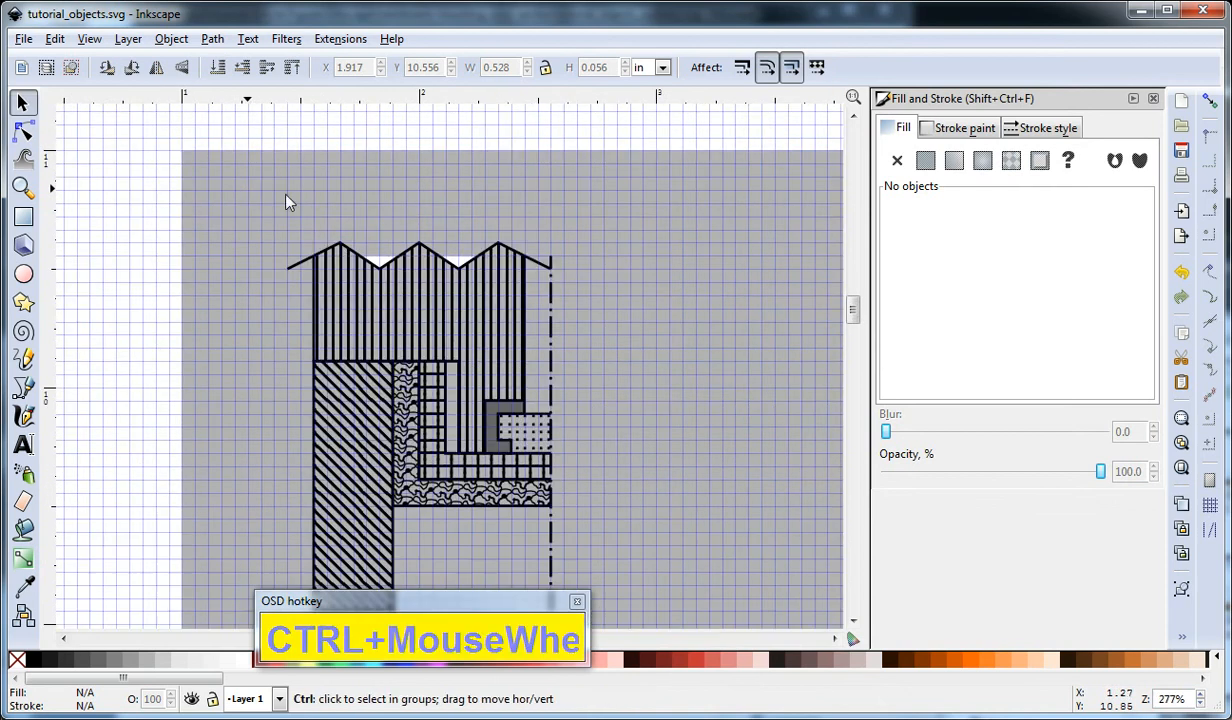
click(517, 222)
key(ctrl+shift+x)
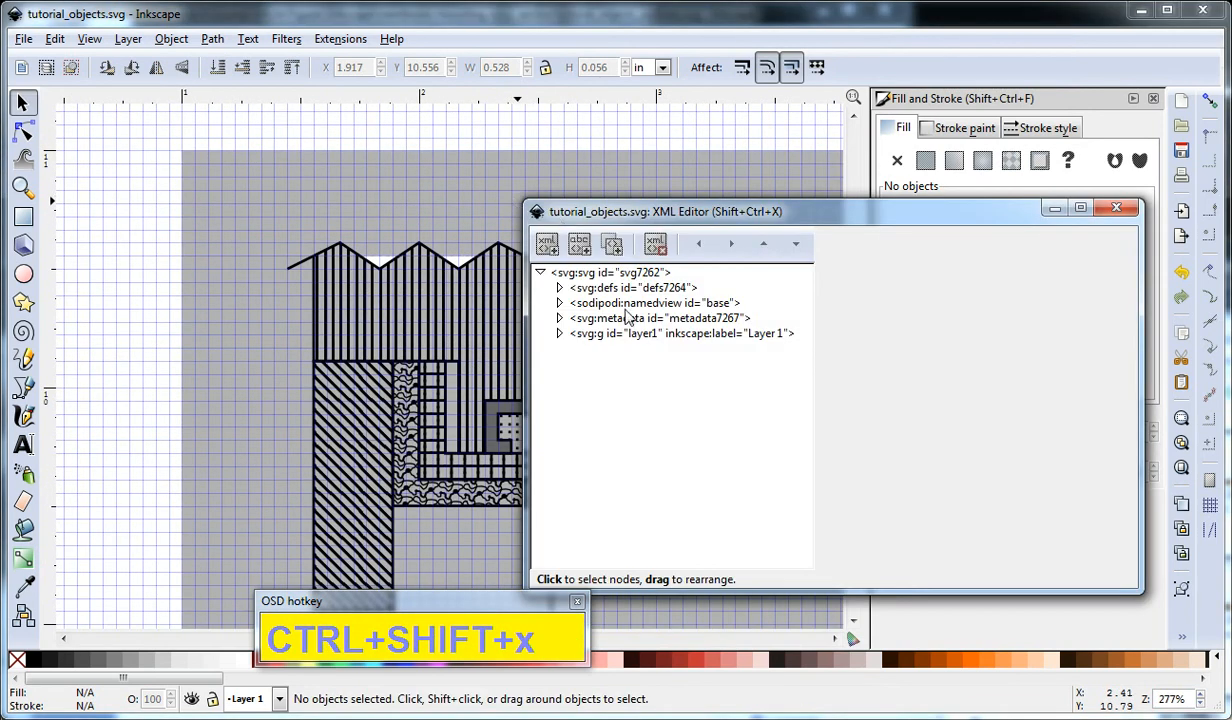
click(559, 333)
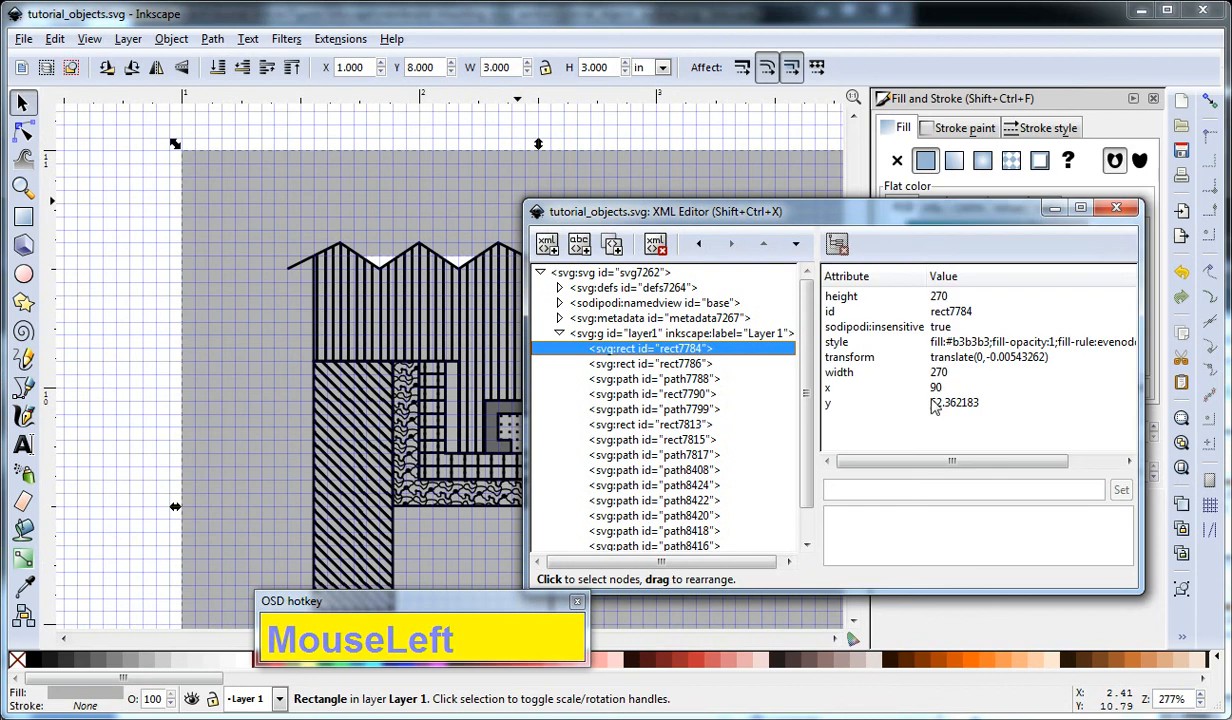
click(952, 341)
drag(886, 514, 855, 513)
text(white)
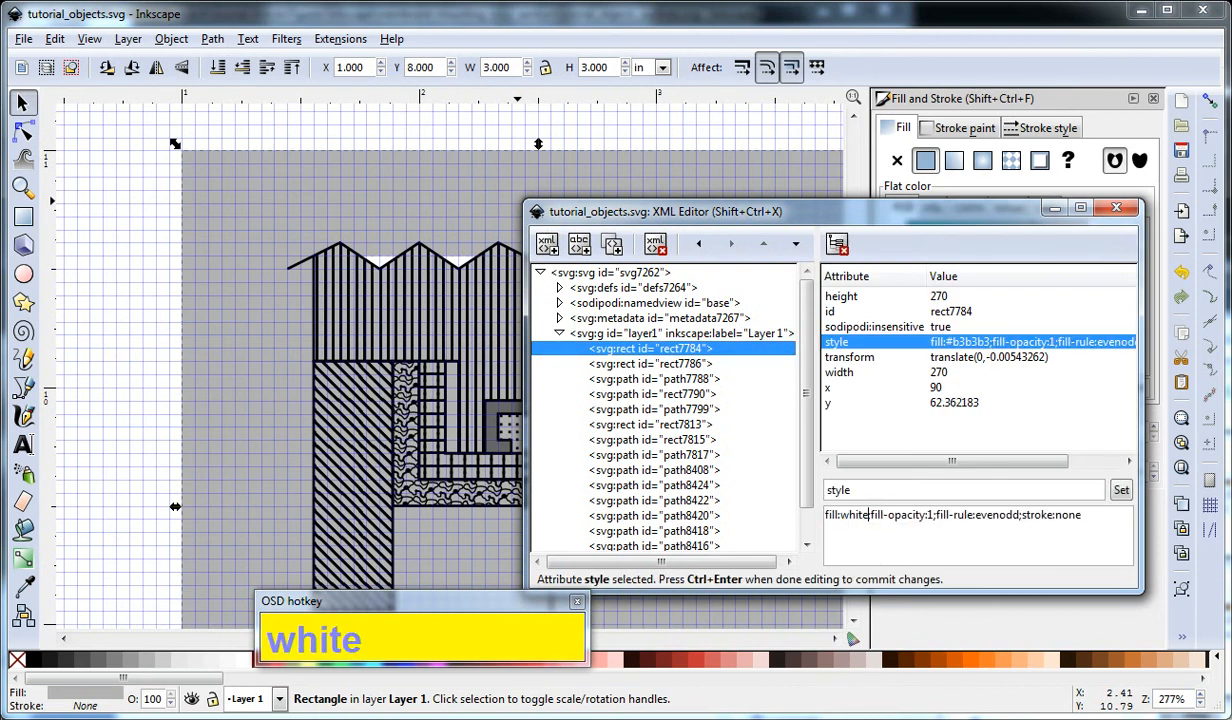
key(Return)
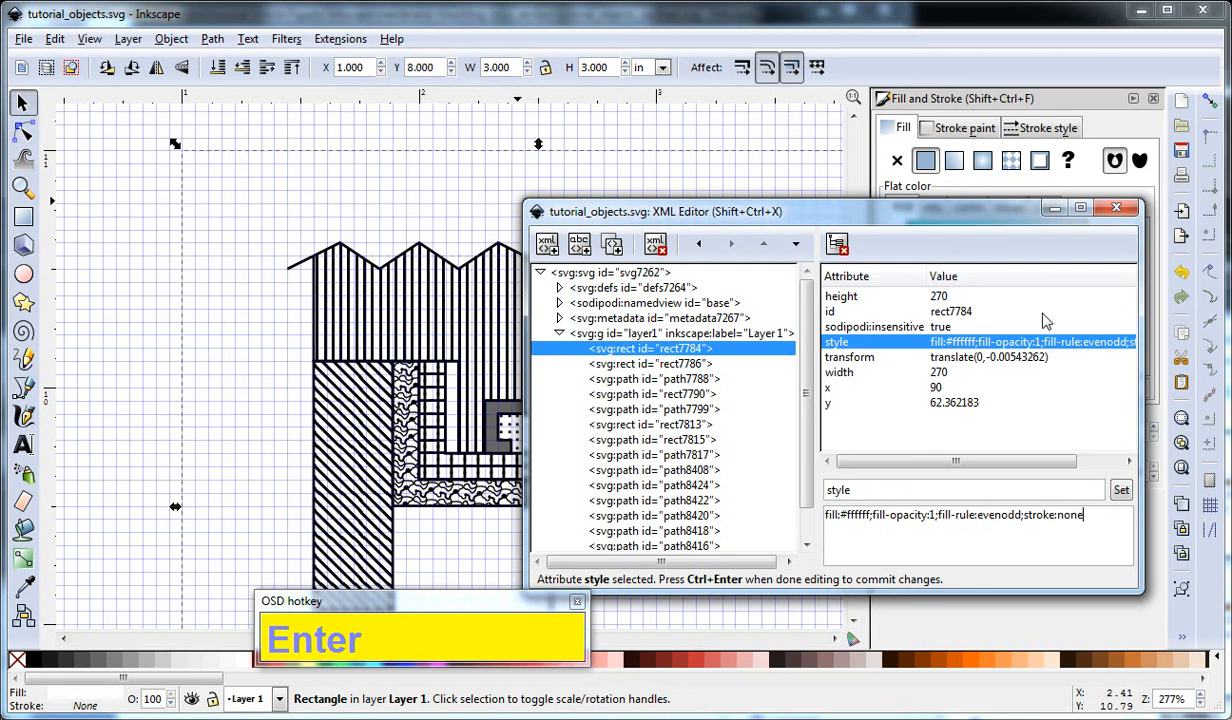
click(1116, 207)
click(669, 145)
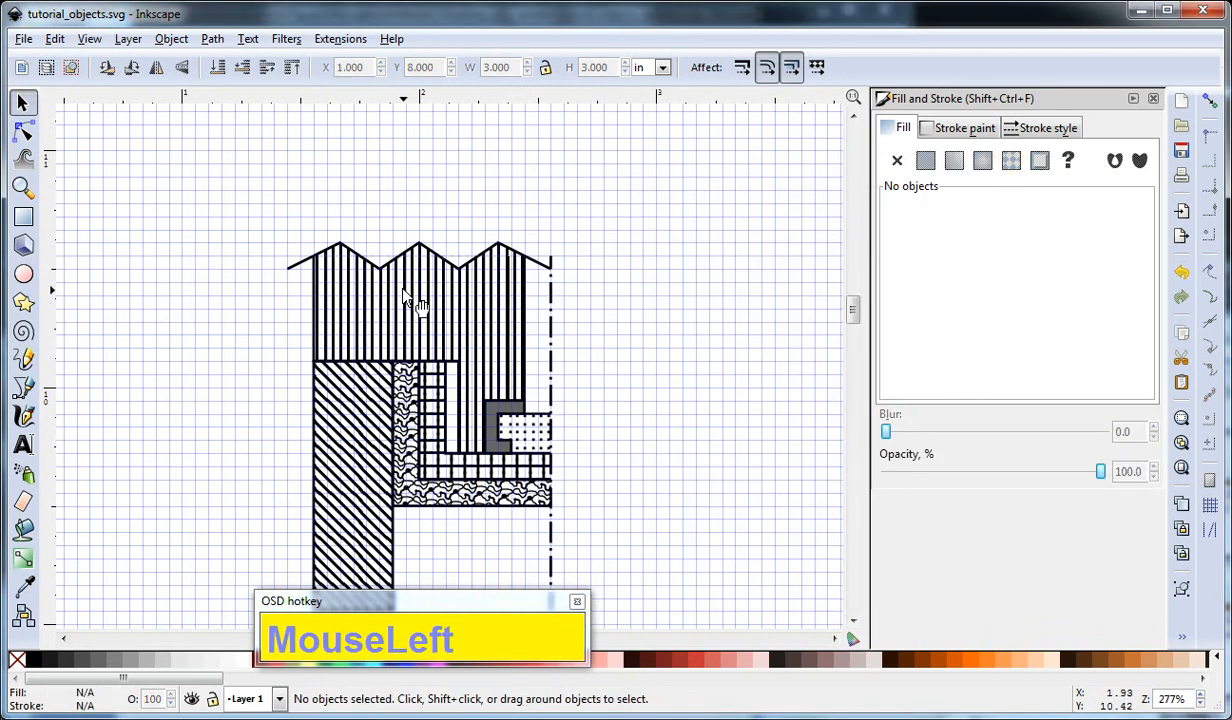
Extend the left white valley piece by moving both its upper end nodes outward along the zigzag slopes.
ctrl+scroll(393, 280, up, 3)
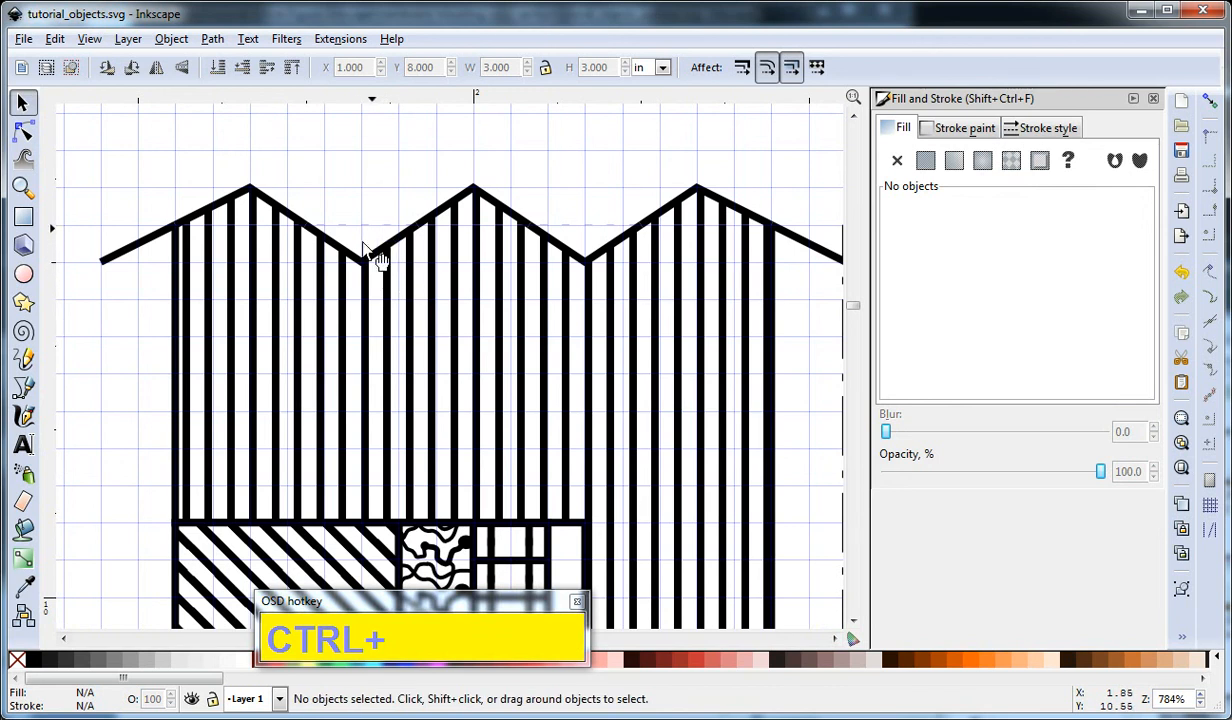
click(658, 448)
click(755, 155)
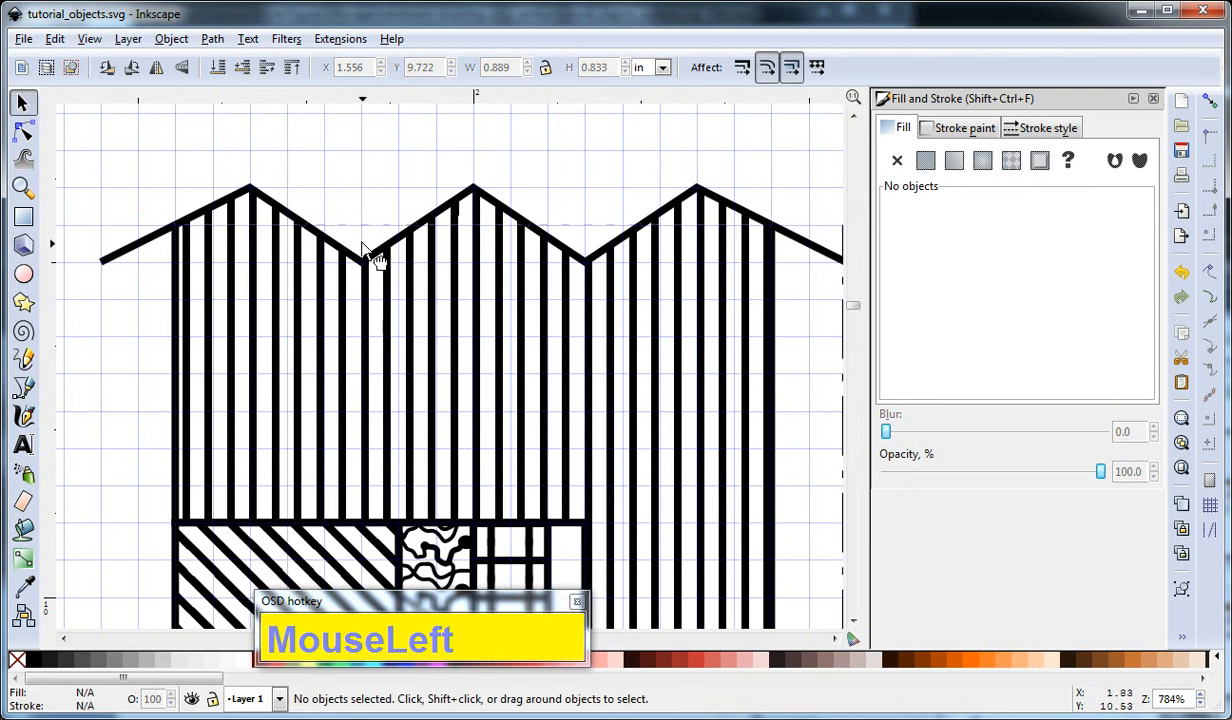
click(365, 248)
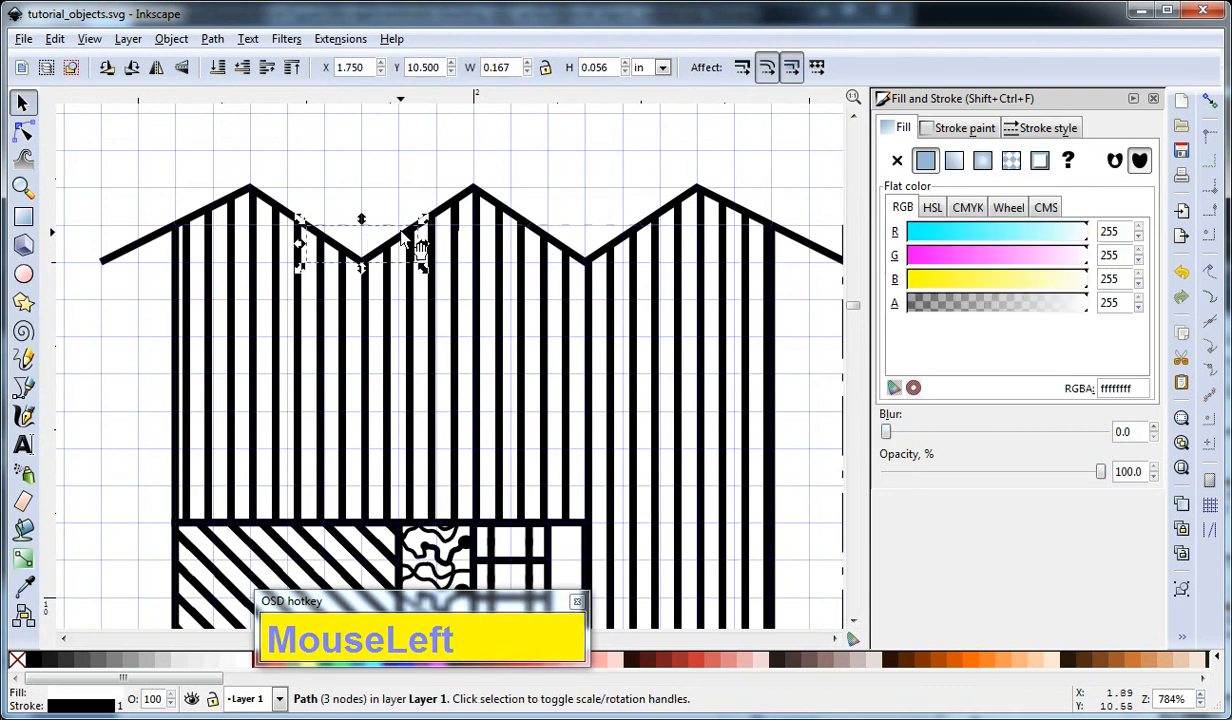
key(F2)
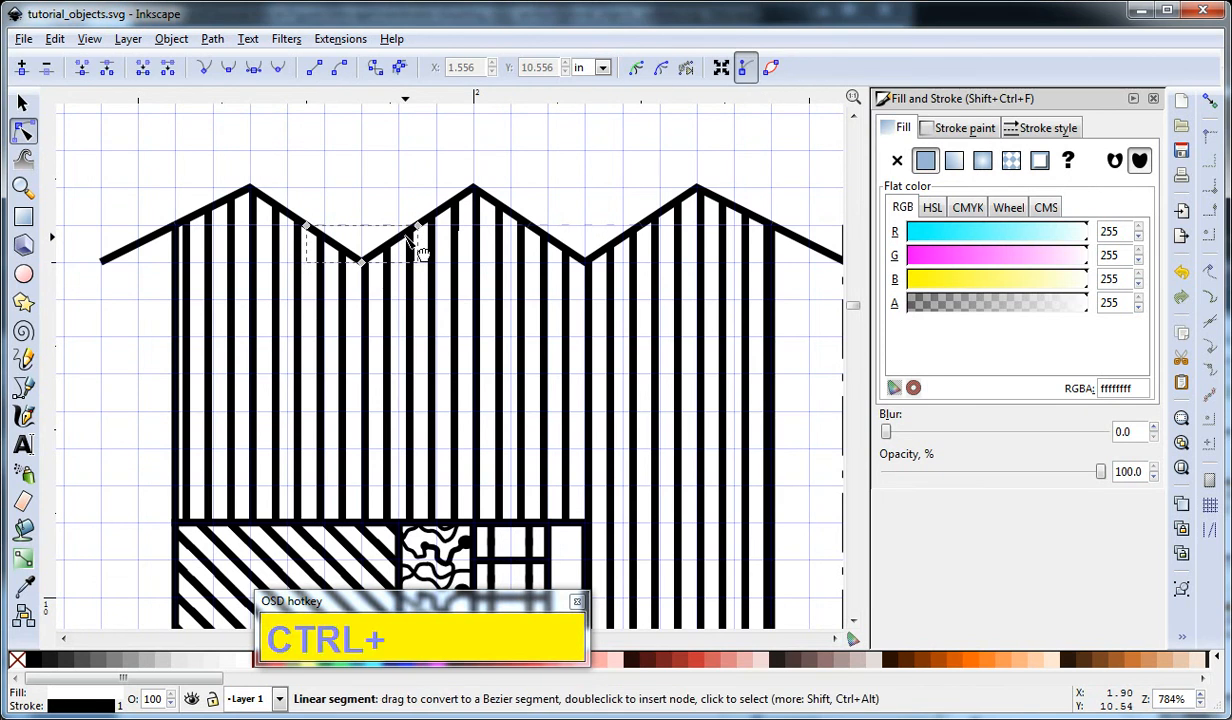
drag(416, 224, 432, 215)
drag(306, 224, 294, 217)
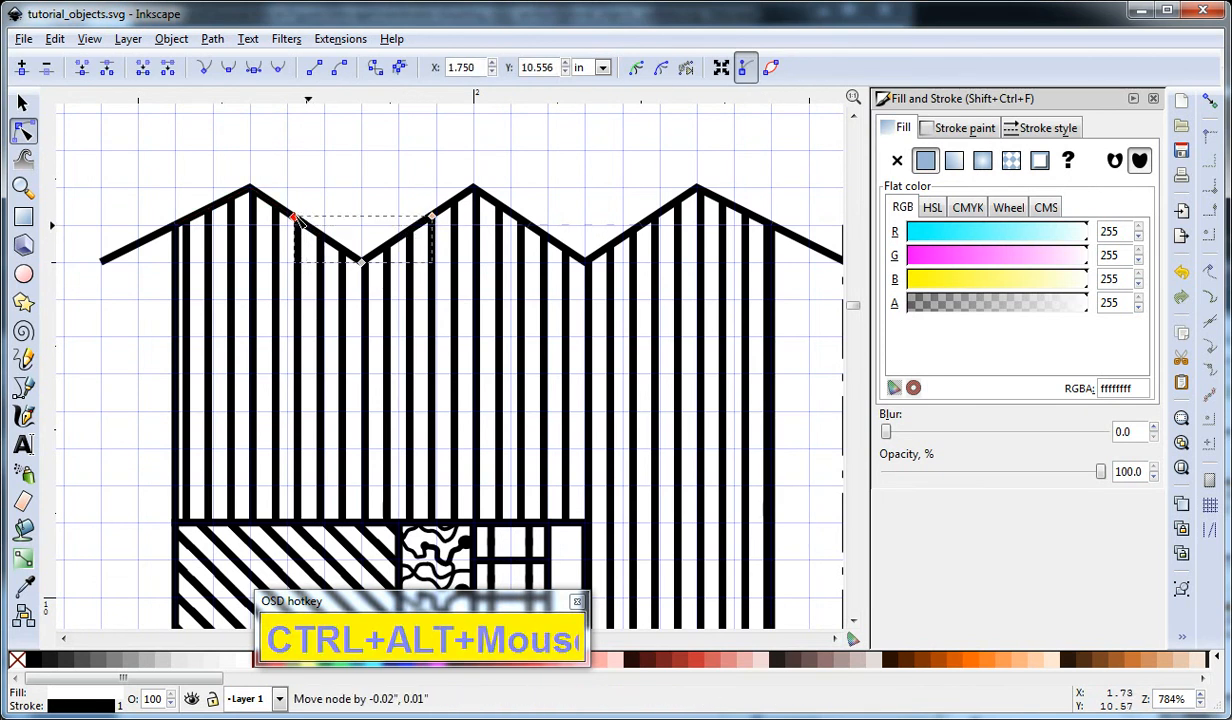
Extend the right white valley piece by moving its upper right node outward along the zigzag slope, and deselect it.
click(591, 264)
click(641, 227)
drag(645, 229, 663, 216)
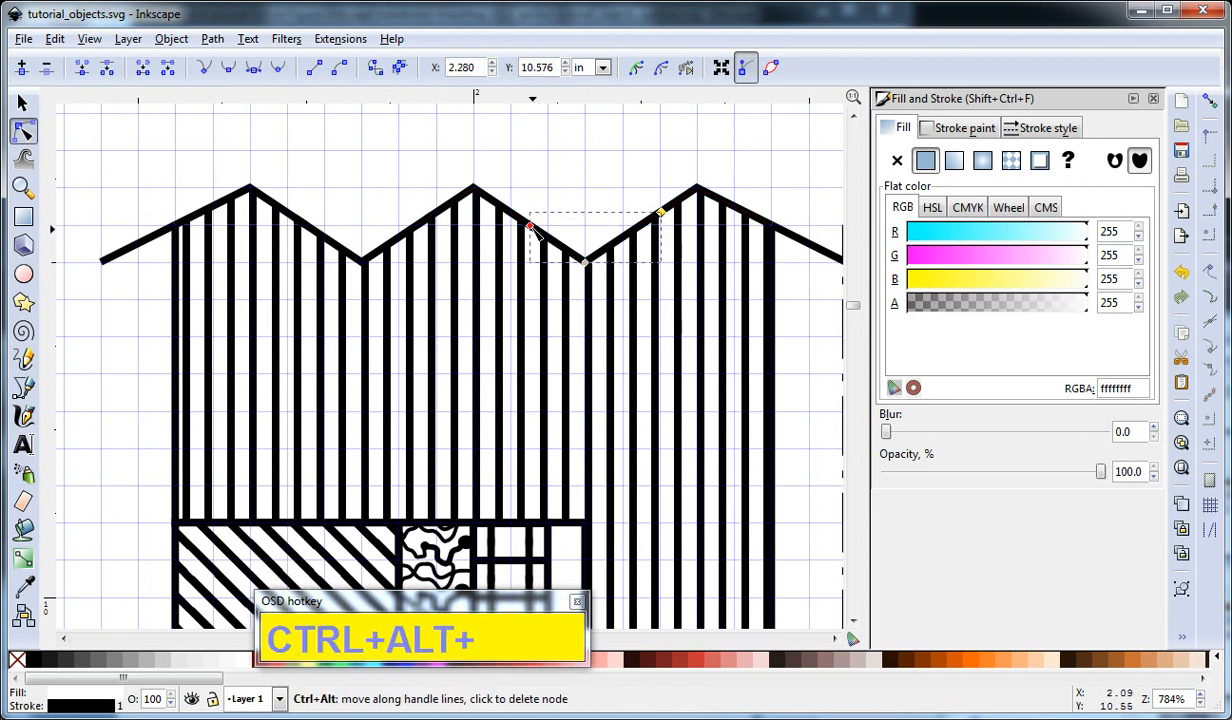
key(F1)
ctrl+click(575, 185)
Examine the small zigzag break line below the diagonally striped column and how its individual pieces are filled.
scroll(575, 185, down, 2)
drag(640, 233, 609, 179)
scroll(609, 179, down, 1)
drag(625, 305, 672, 257)
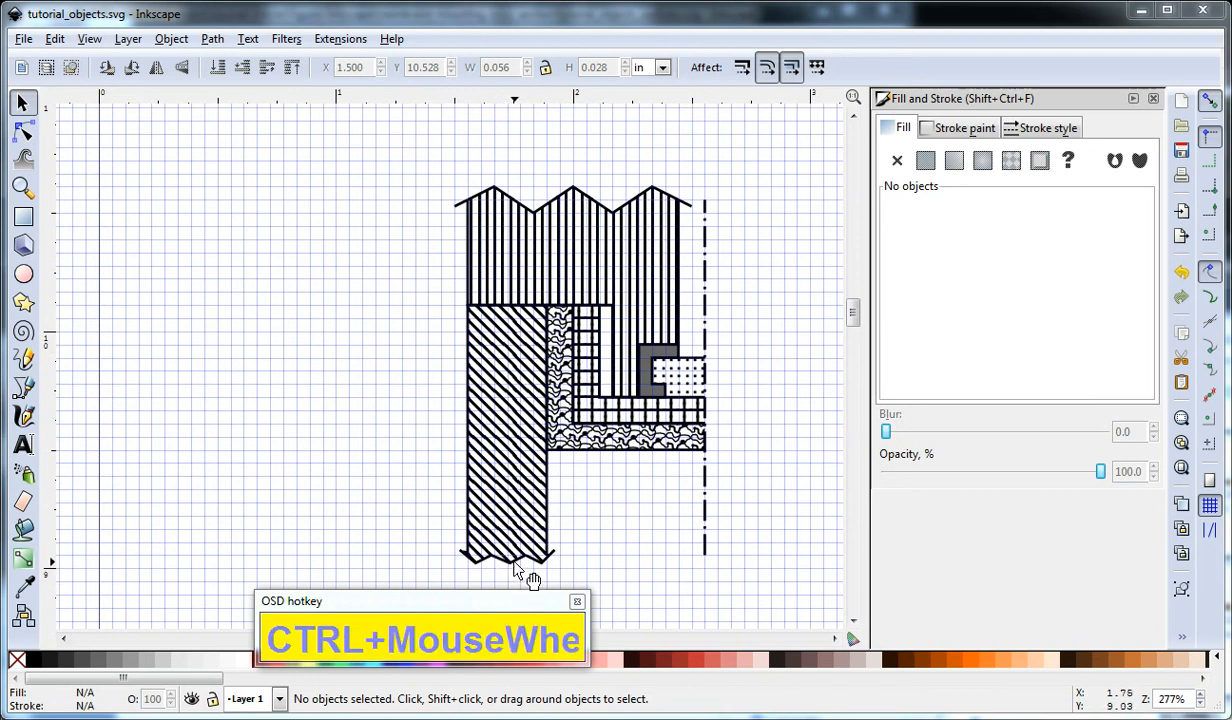
click(630, 548)
key(F1)
scroll(517, 558, up, 4)
drag(675, 480, 692, 388)
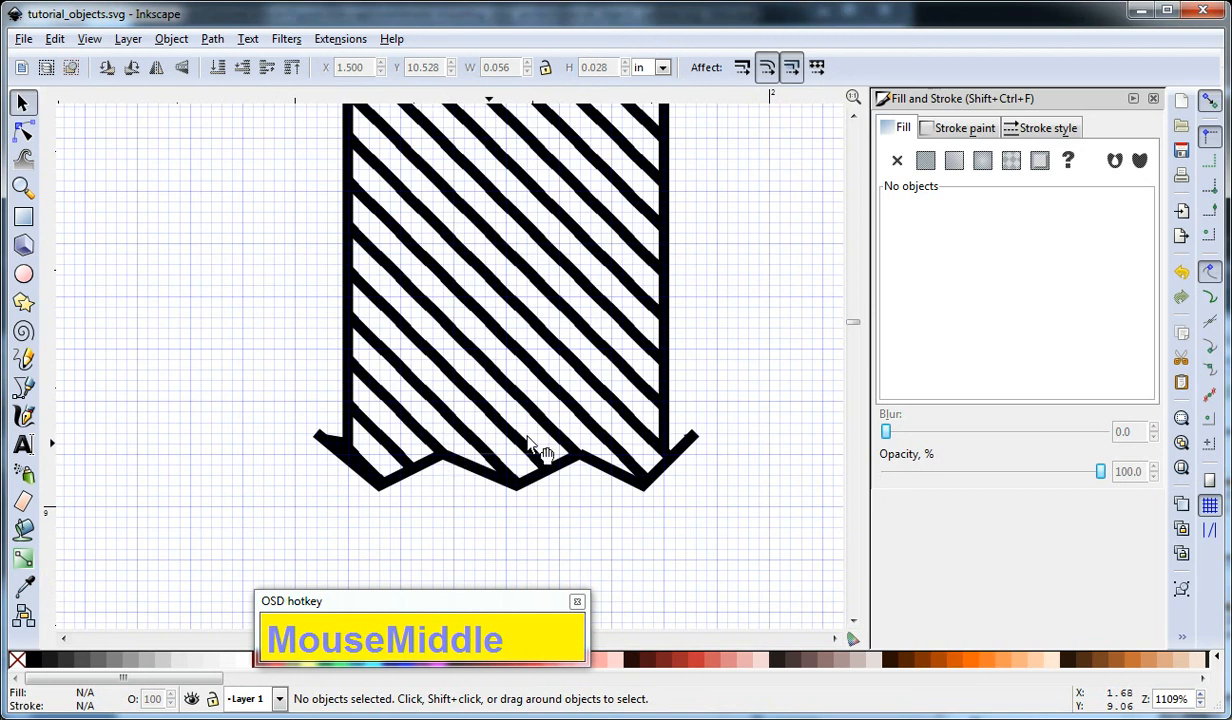
click(412, 478)
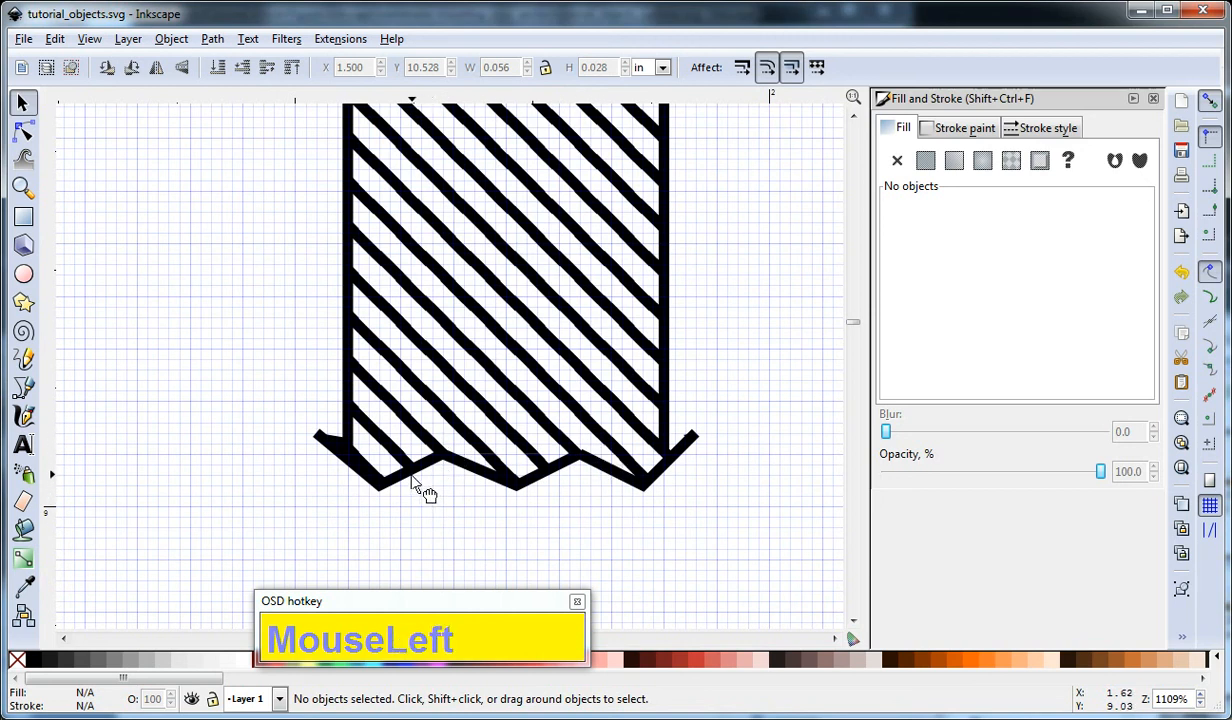
click(412, 478)
click(497, 481)
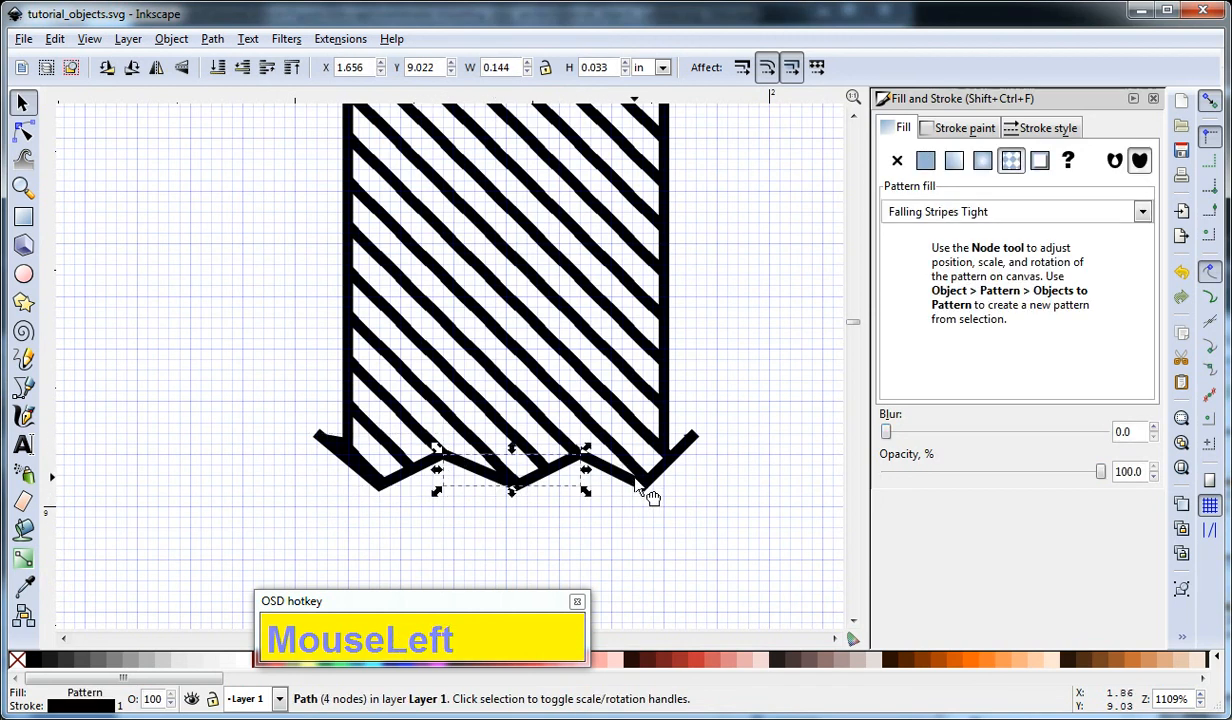
click(638, 480)
Give all pieces of the upper and lower zigzag break lines together a dotted stroke dash pattern, and deselect them.
scroll(660, 480, down, 3)
drag(746, 338, 658, 437)
scroll(664, 386, down, 1)
click(436, 190)
drag(444, 150, 737, 231)
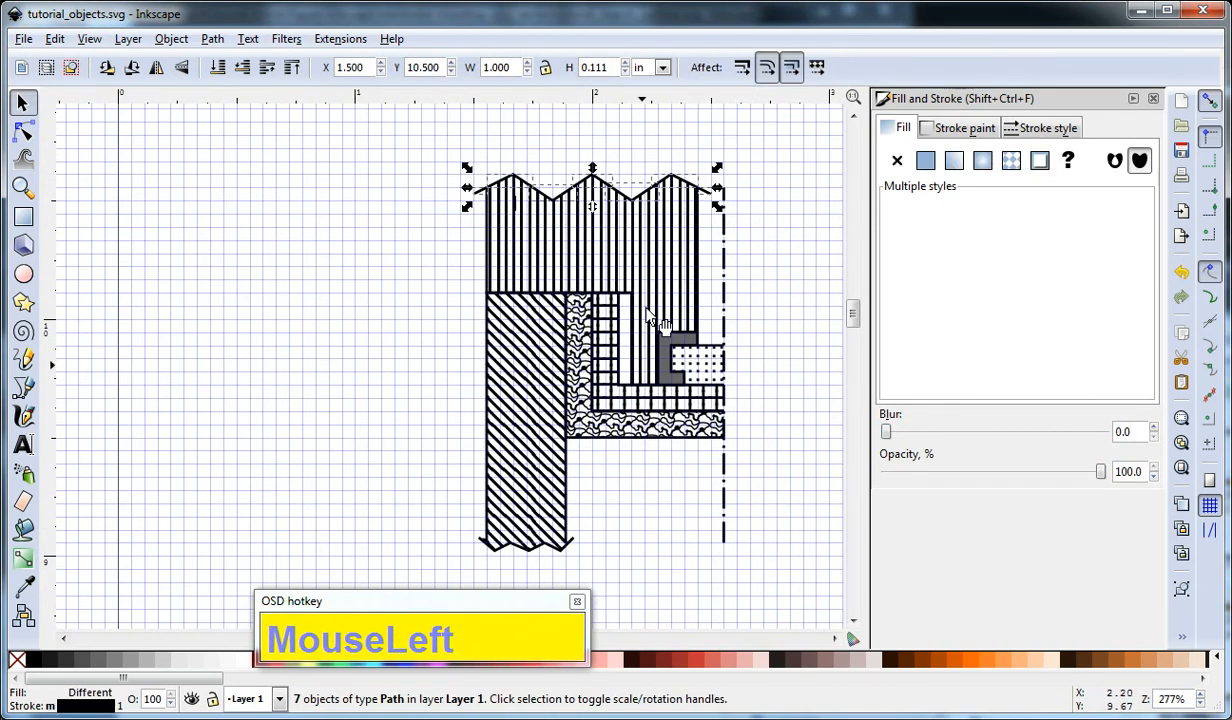
drag(440, 500, 600, 573)
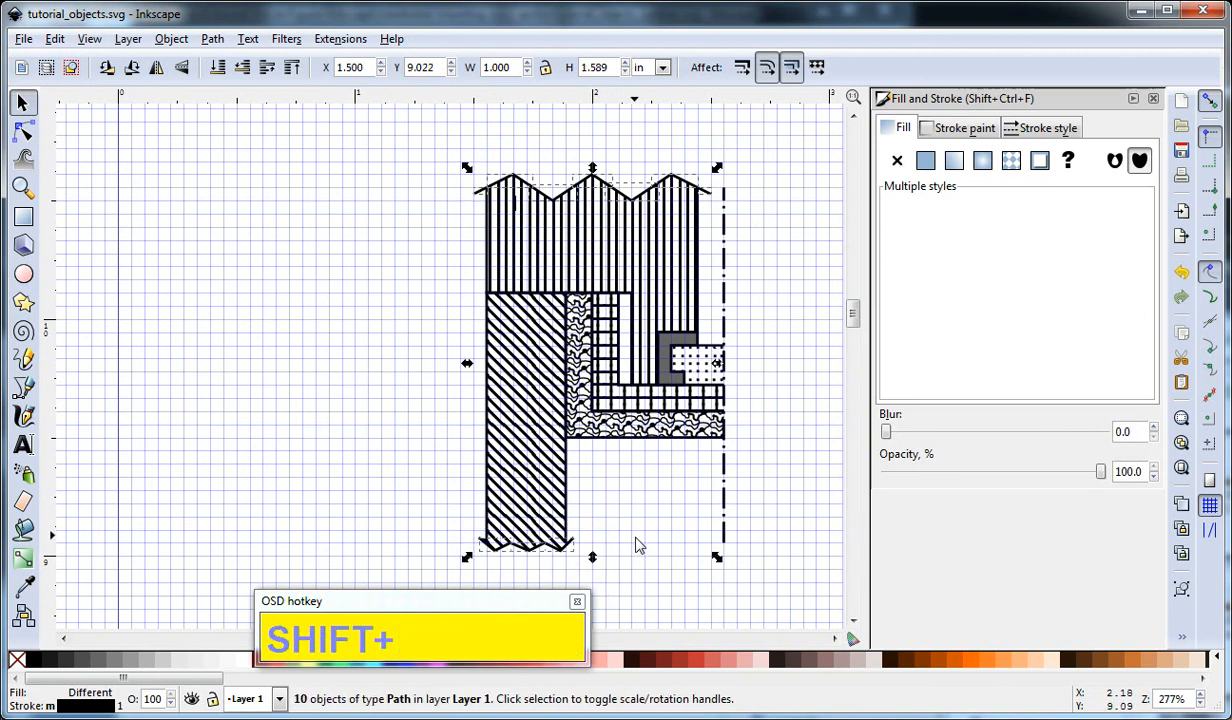
click(1040, 128)
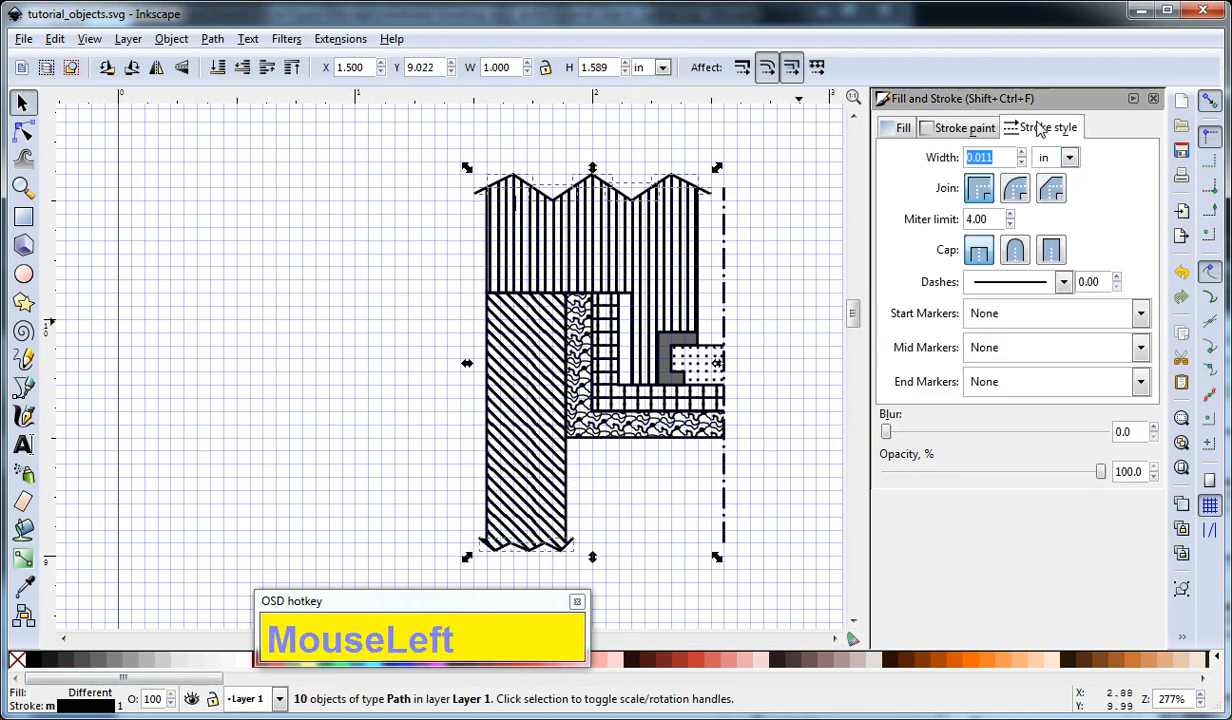
click(1022, 282)
click(1022, 307)
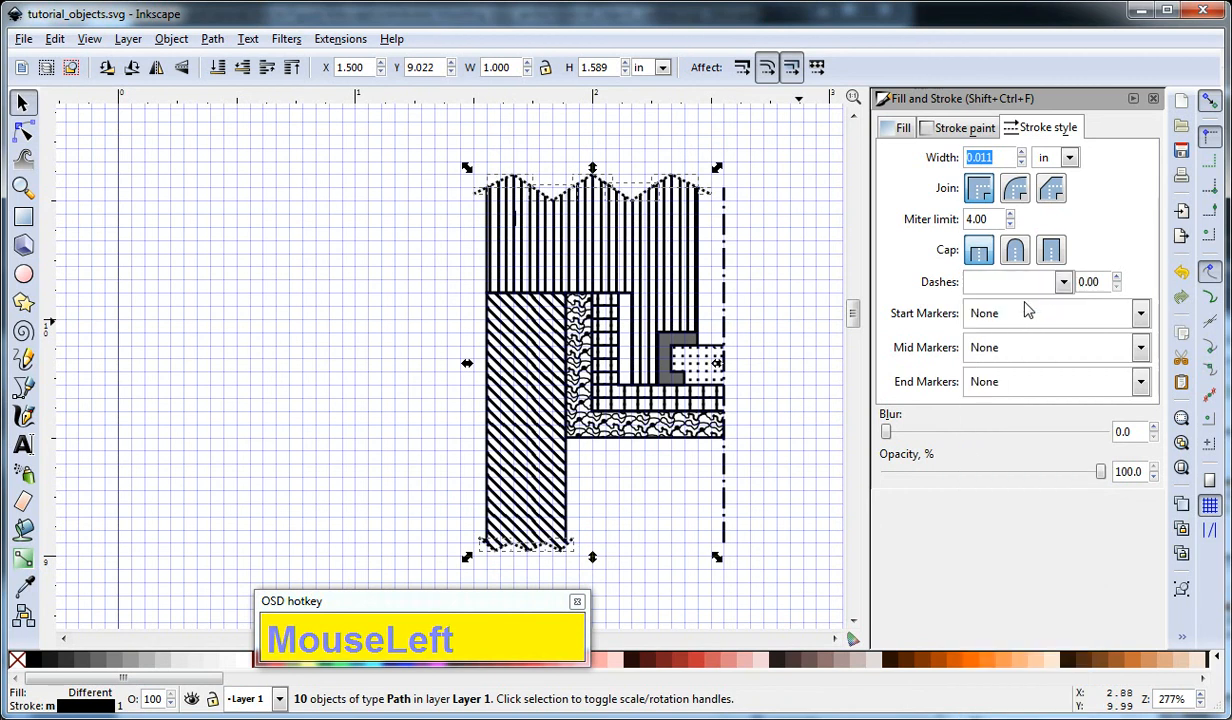
click(782, 264)
drag(783, 248, 674, 247)
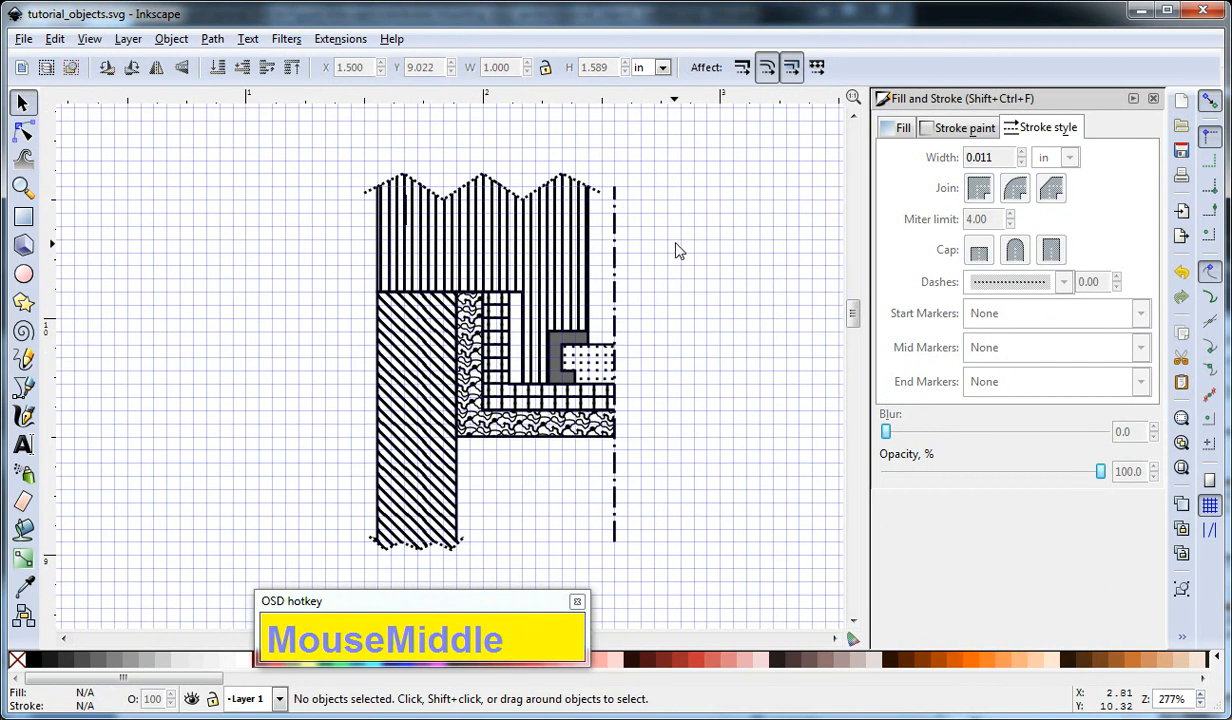